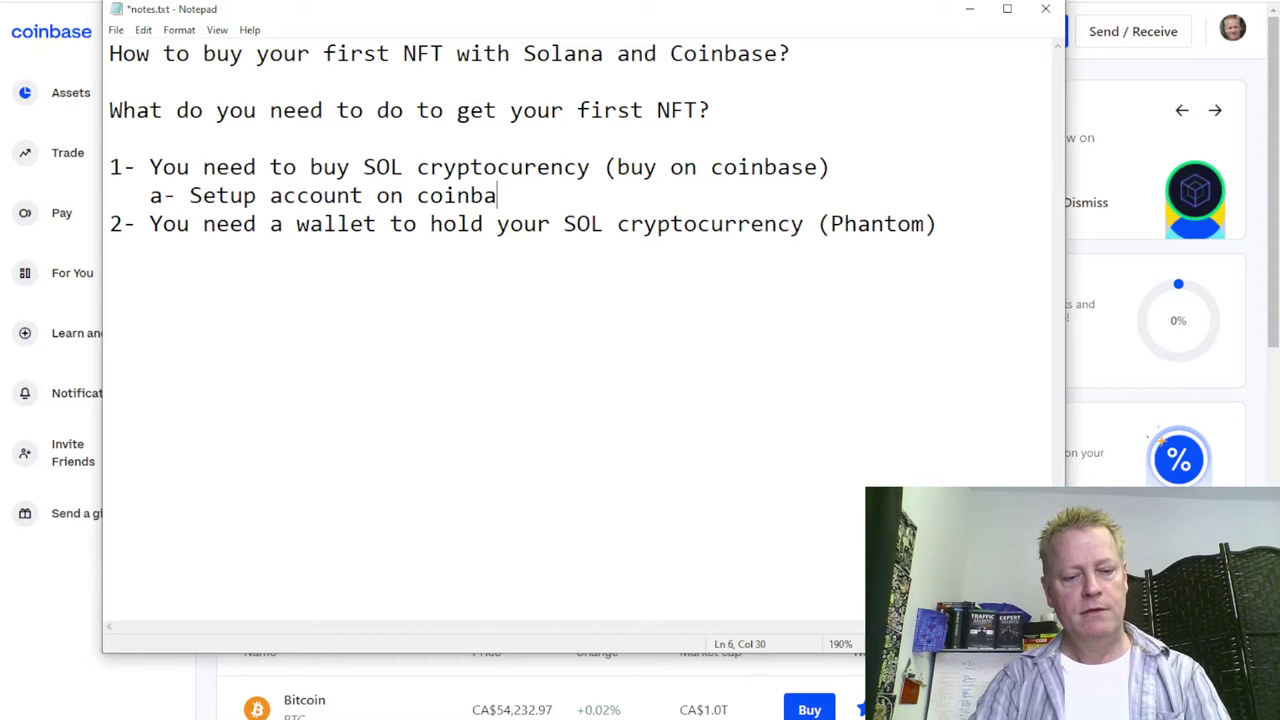
End the account setup line and copy the personal link from Coinbase's Invite Friends page
key(Return)
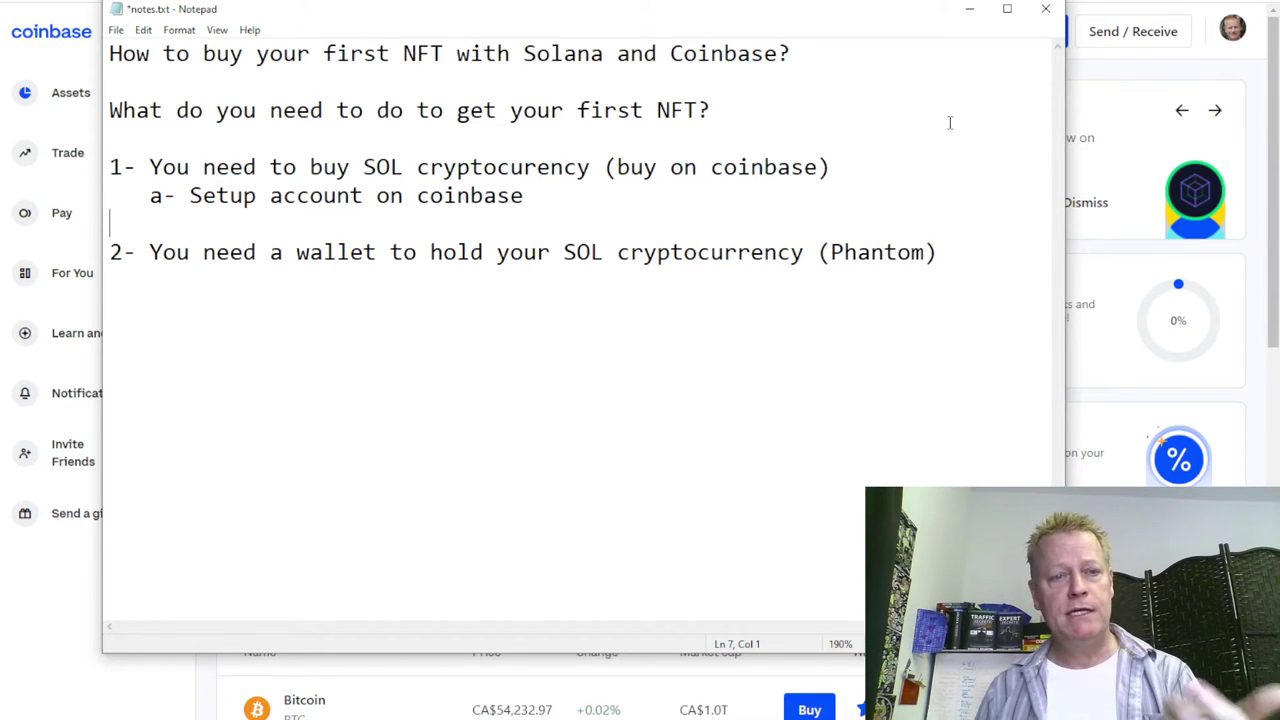
click(1123, 339)
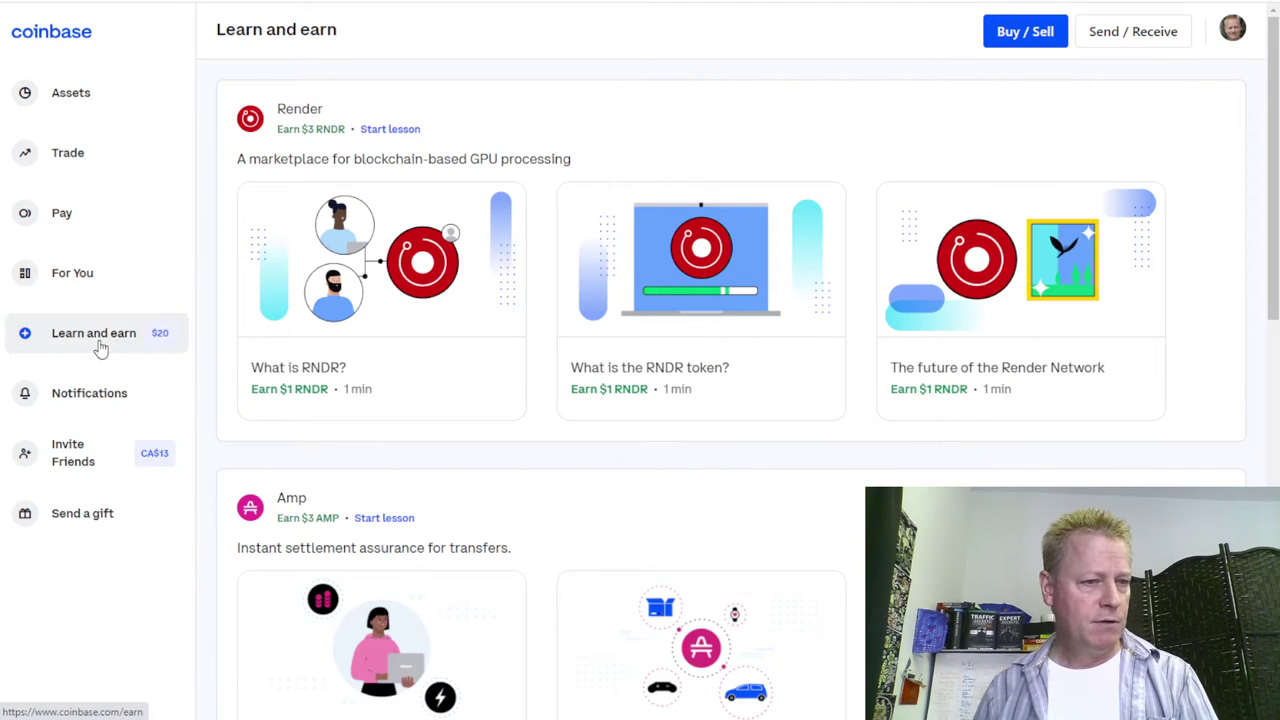
click(96, 444)
click(592, 420)
Add a 'use my link' line with the pasted invite link under the setup step
key(alt+Tab)
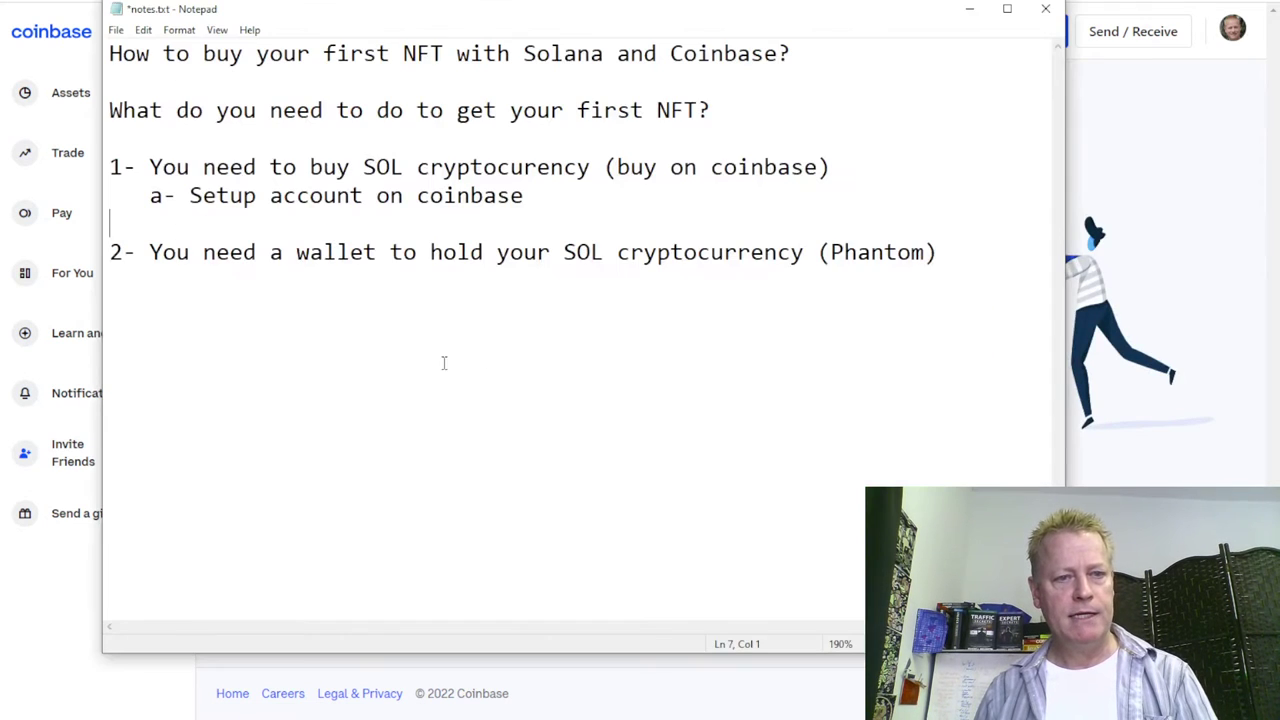
click(540, 197)
key(Return)
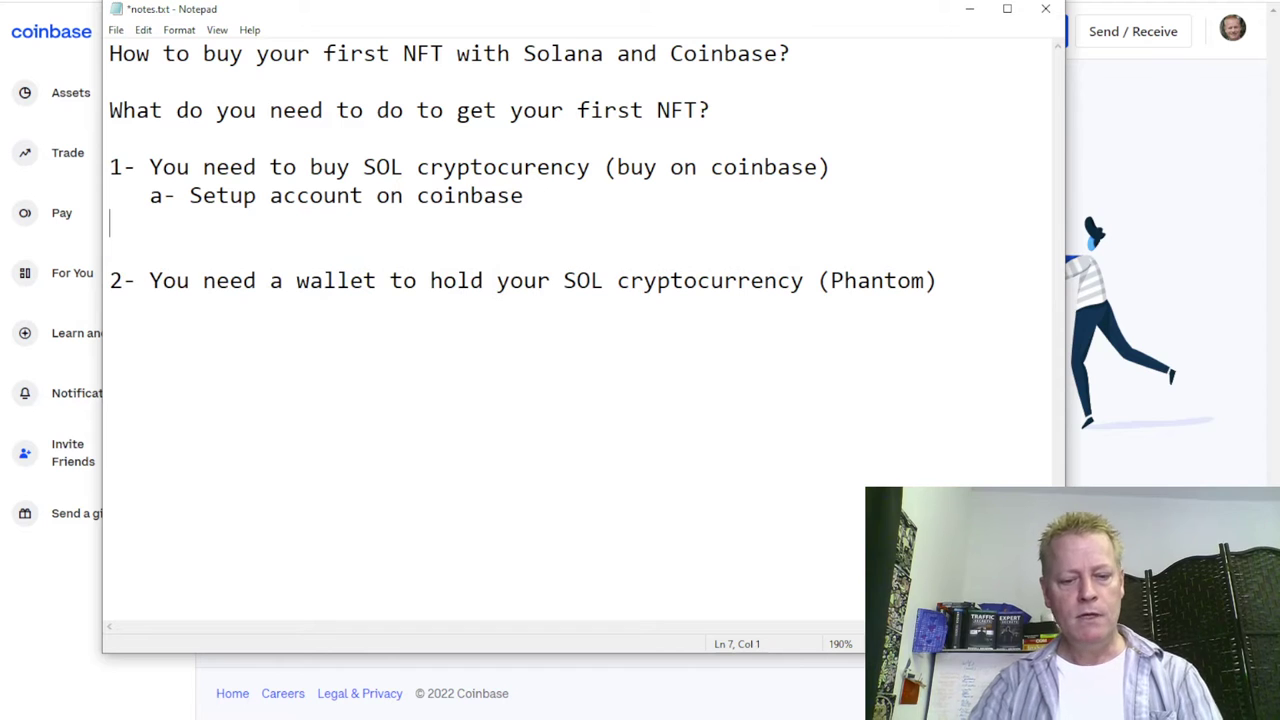
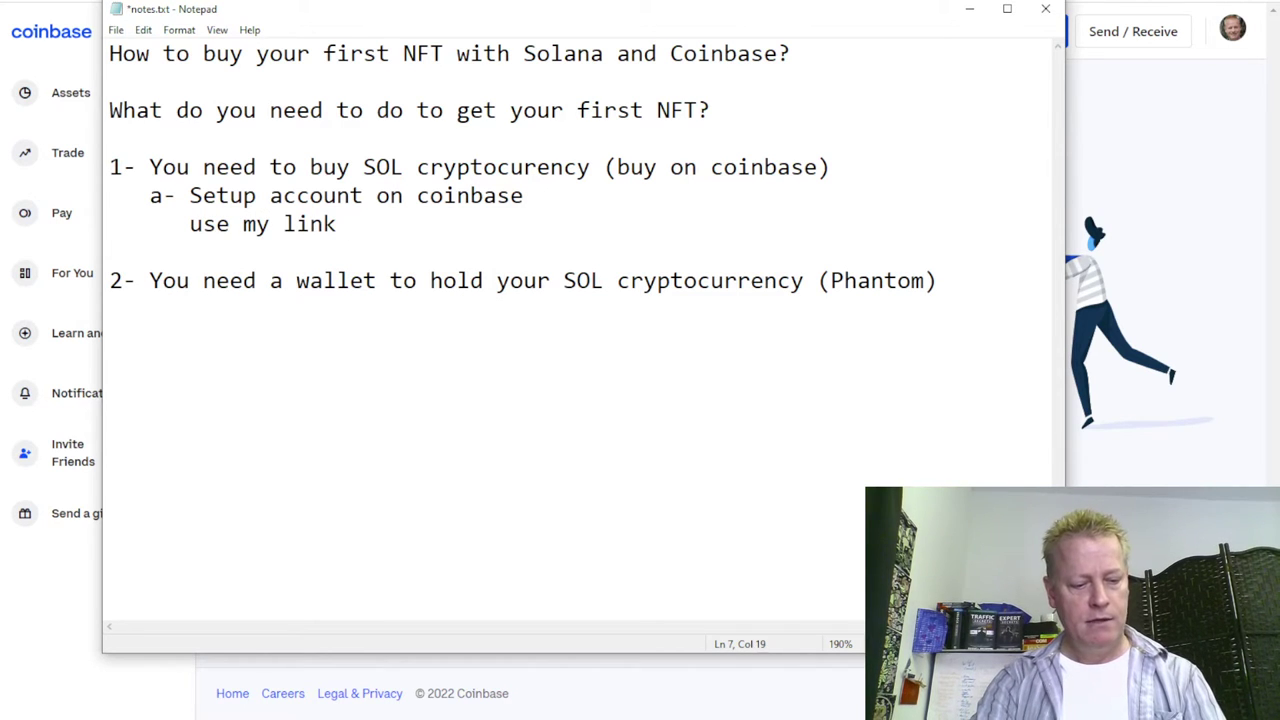
key(ctrl+v)
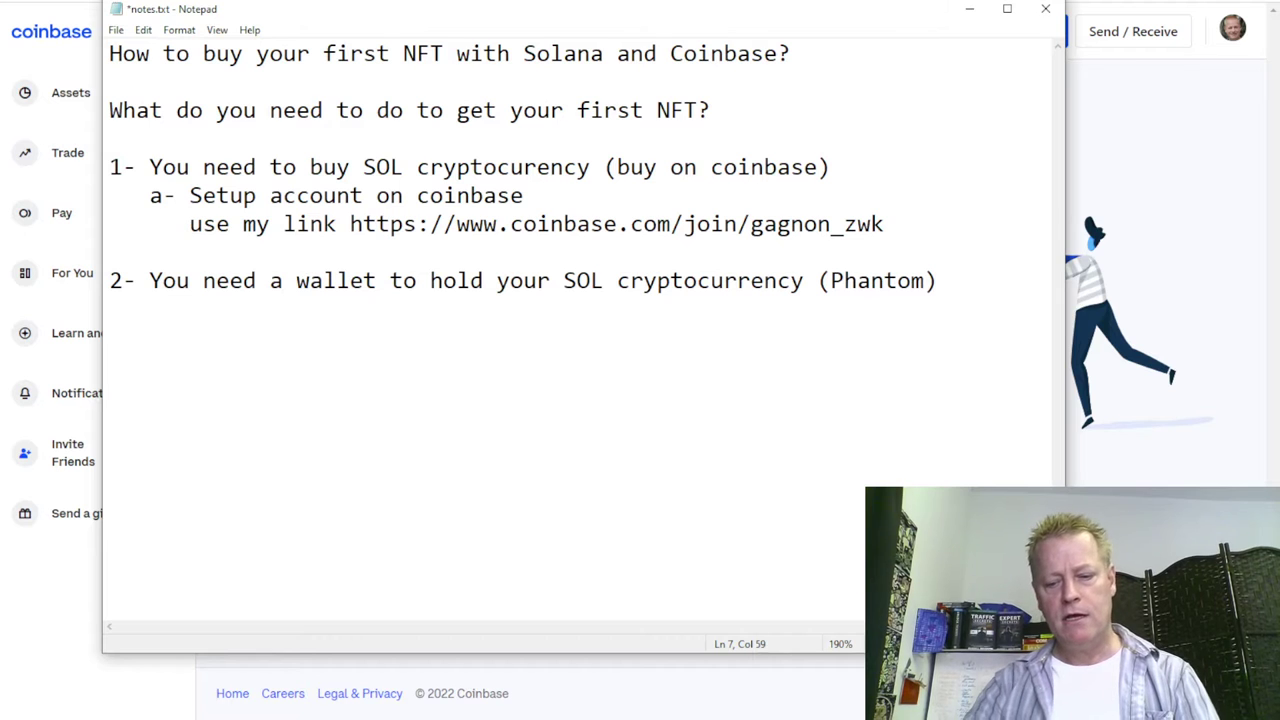
key(Return)
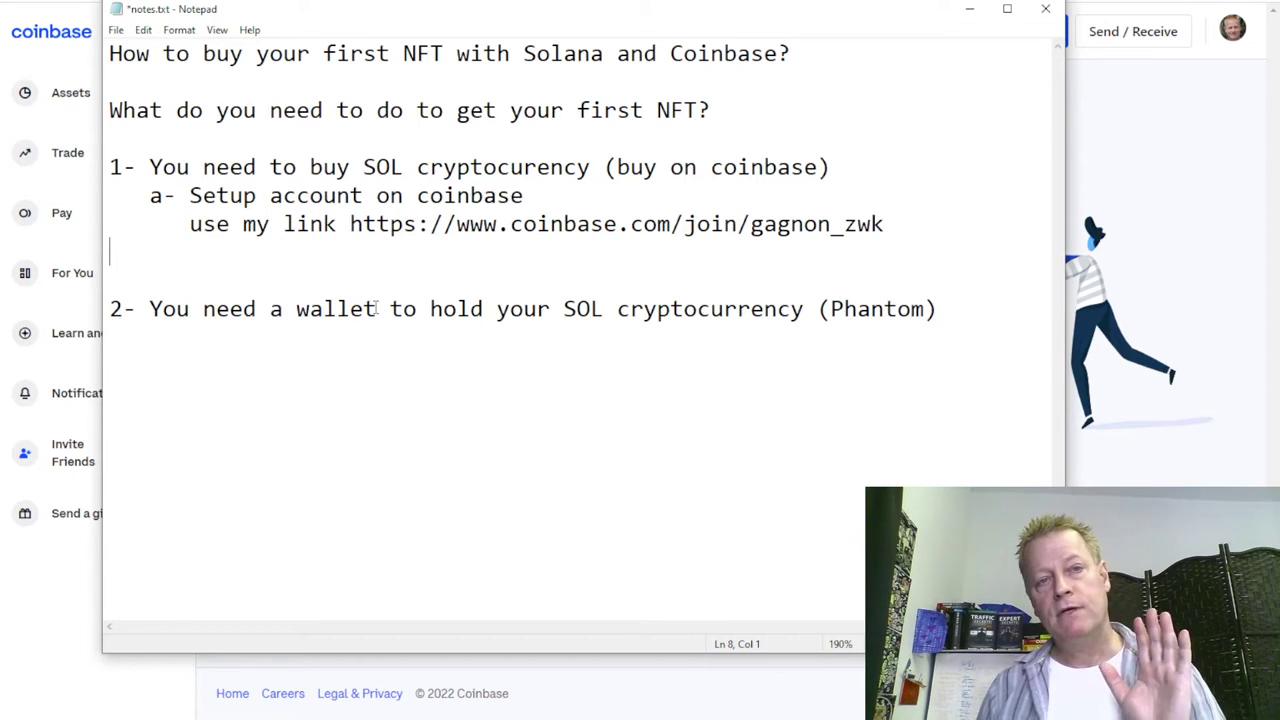
click(1146, 437)
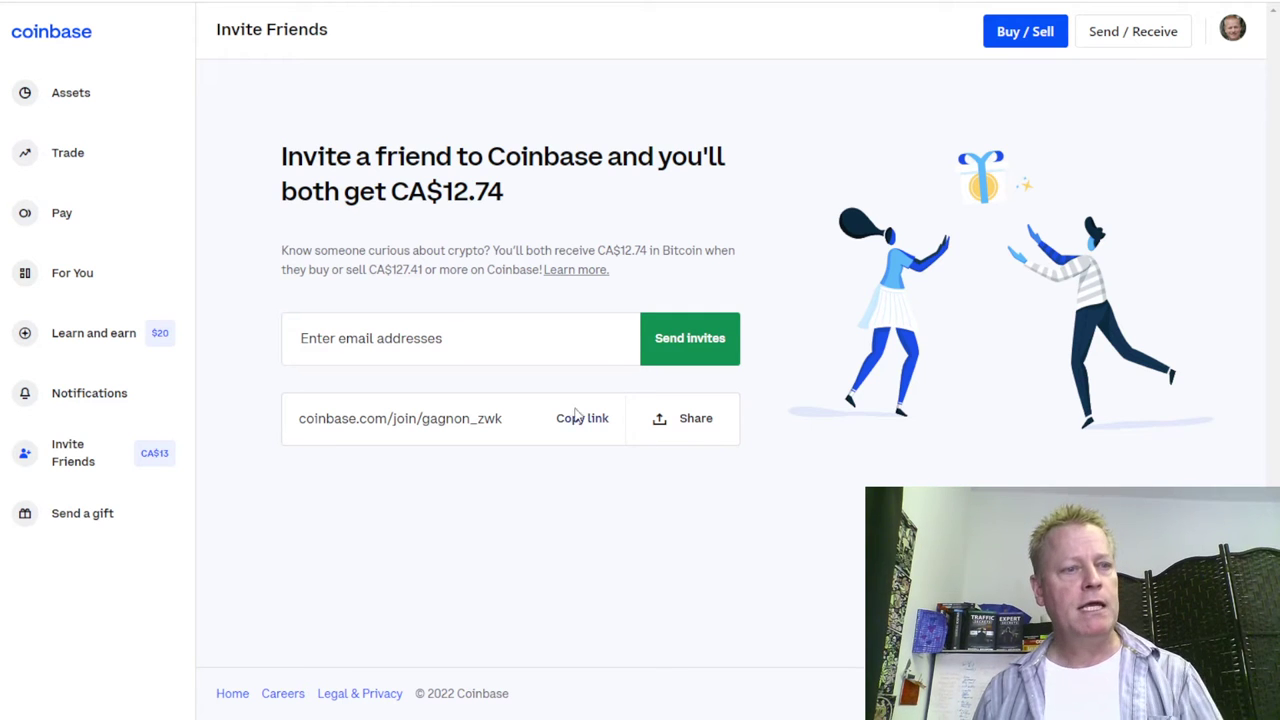
Return to the Assets dashboard showing a CA$0.00 balance and 0.000034088 SOL
click(57, 42)
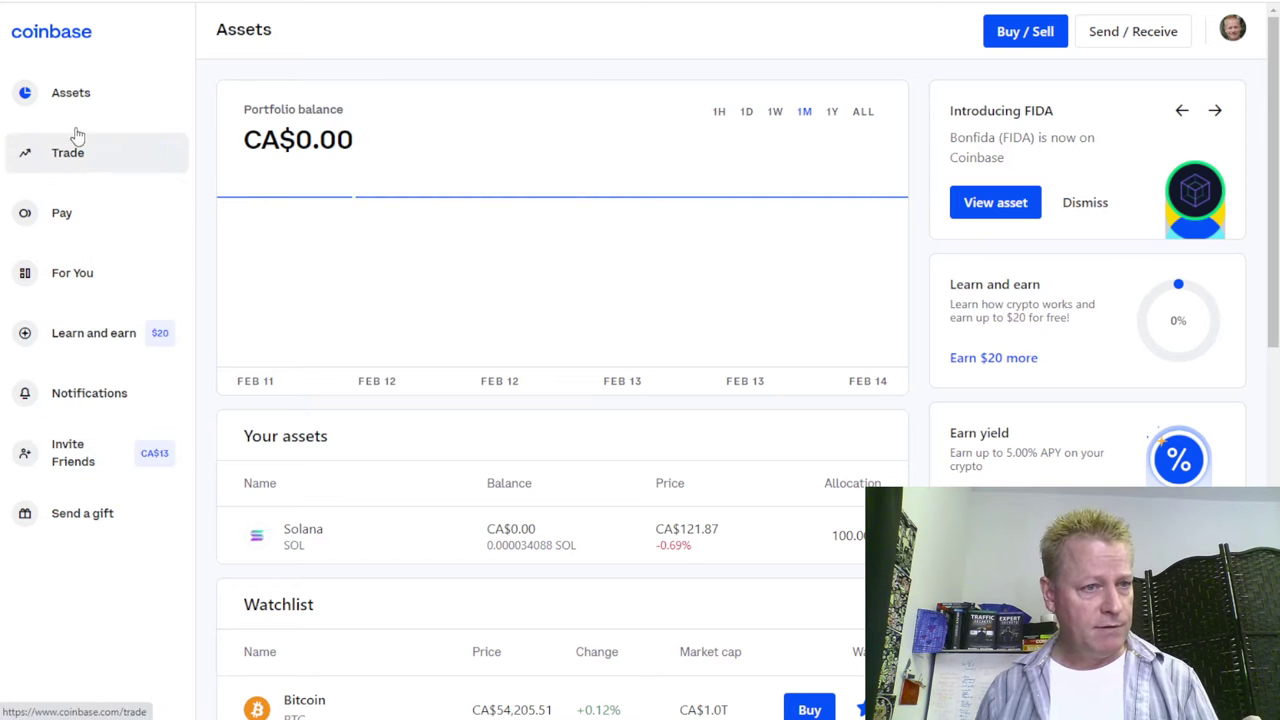
Open Reports from the profile menu to reach the all-time transaction history report
click(1234, 34)
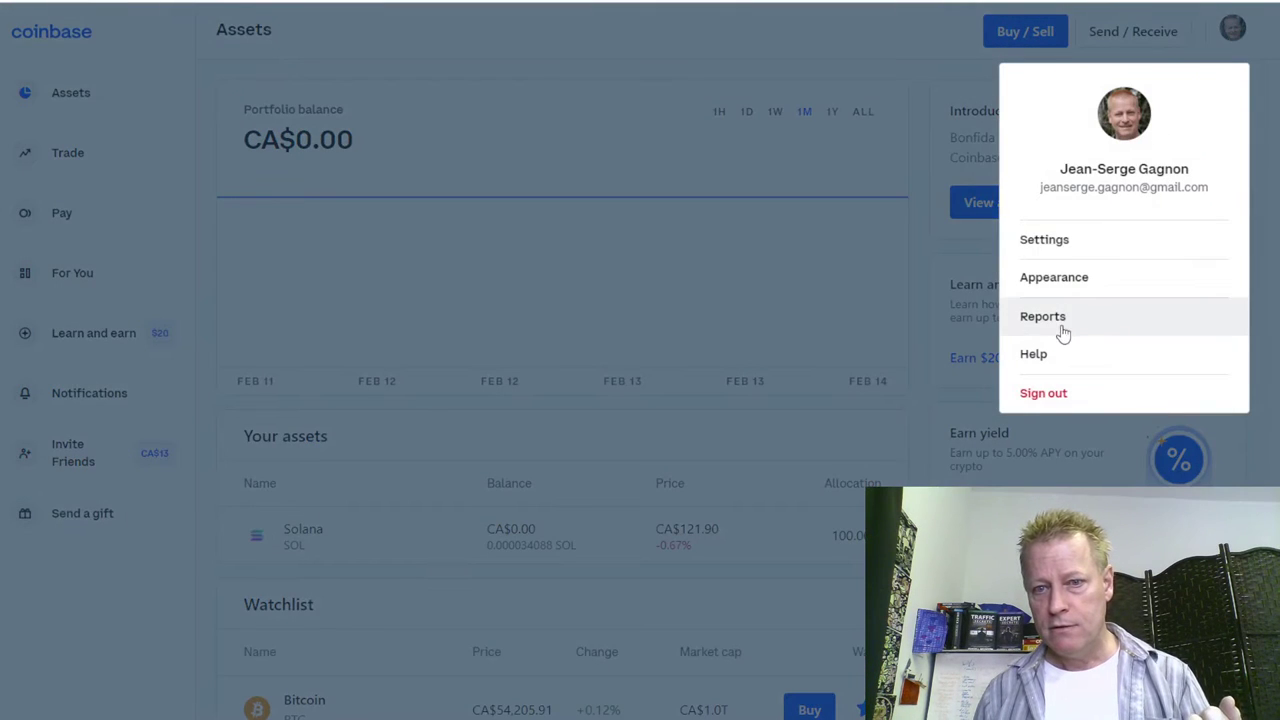
click(91, 617)
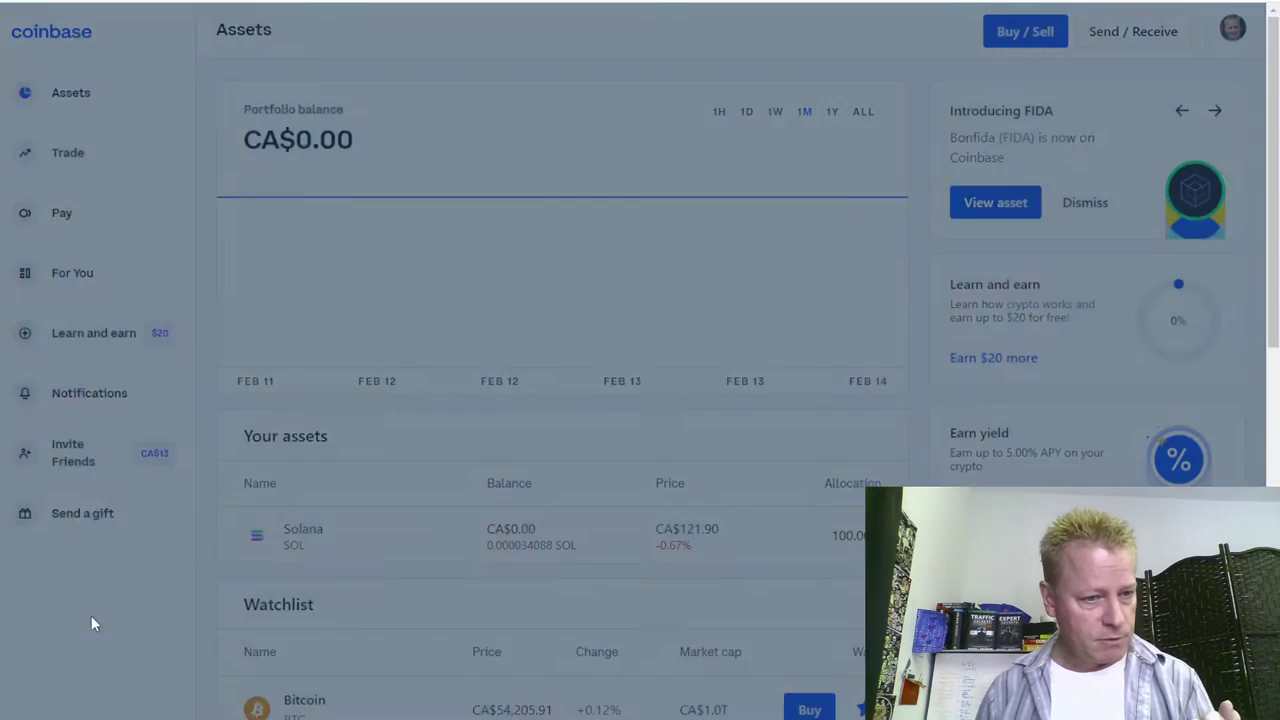
scroll(773, 511, down, 3)
scroll(966, 466, up, 3)
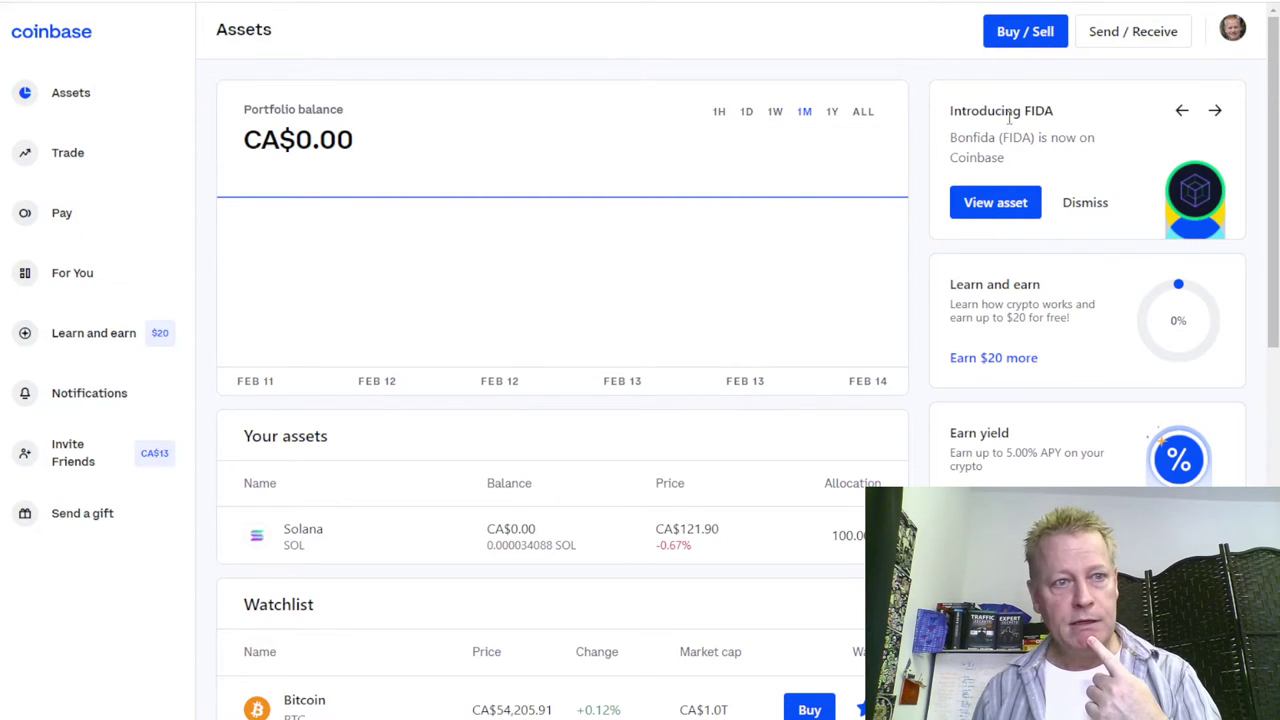
scroll(1000, 312, down, 5)
scroll(1000, 312, down, 3)
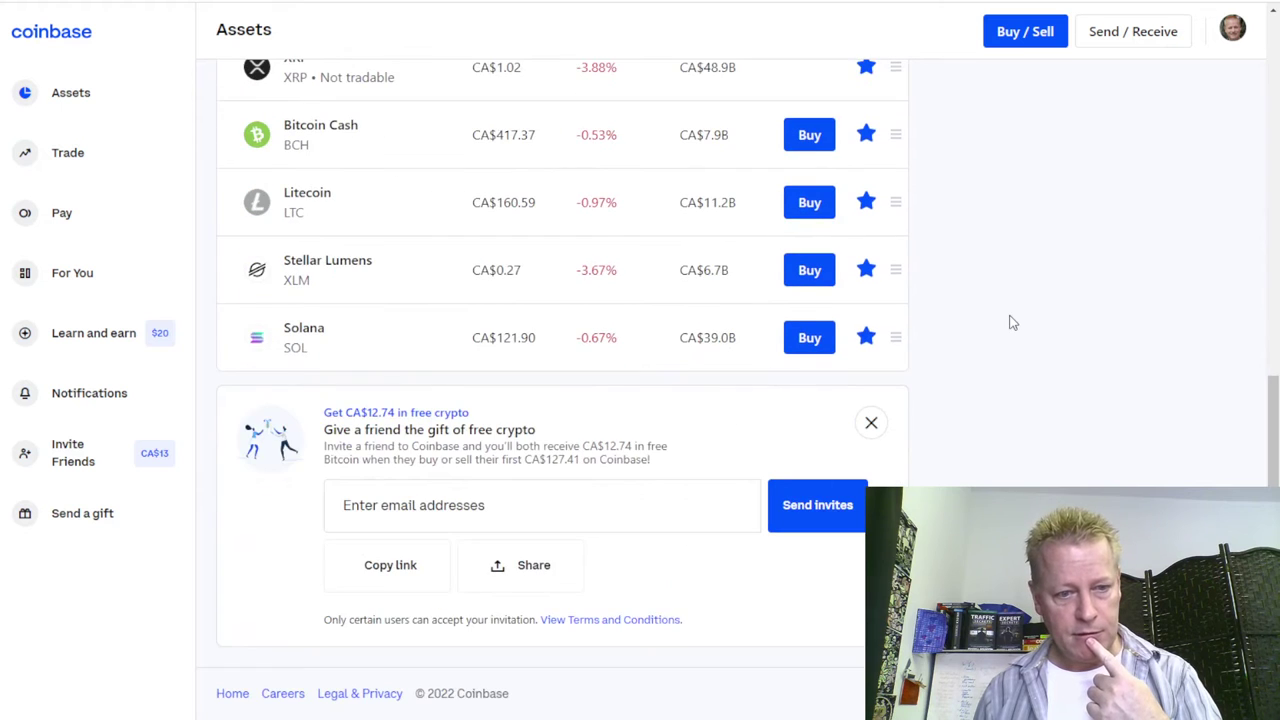
scroll(1010, 322, up, 8)
click(1234, 30)
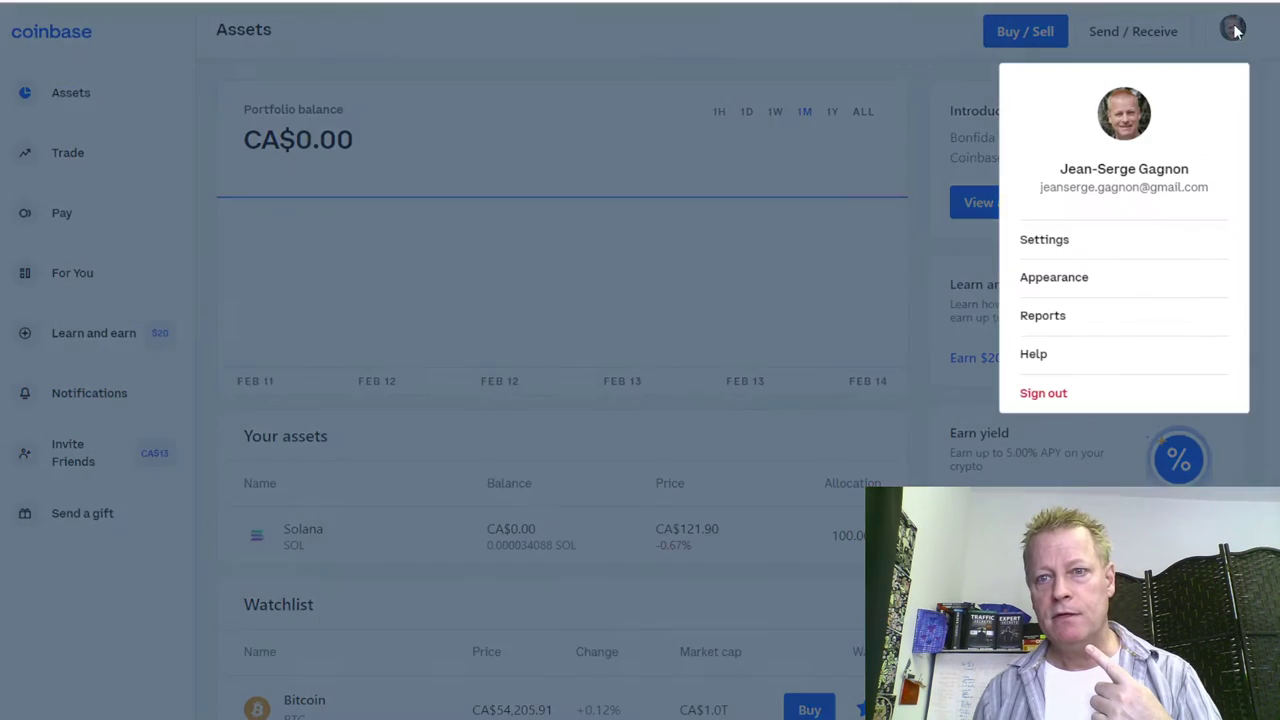
click(1072, 316)
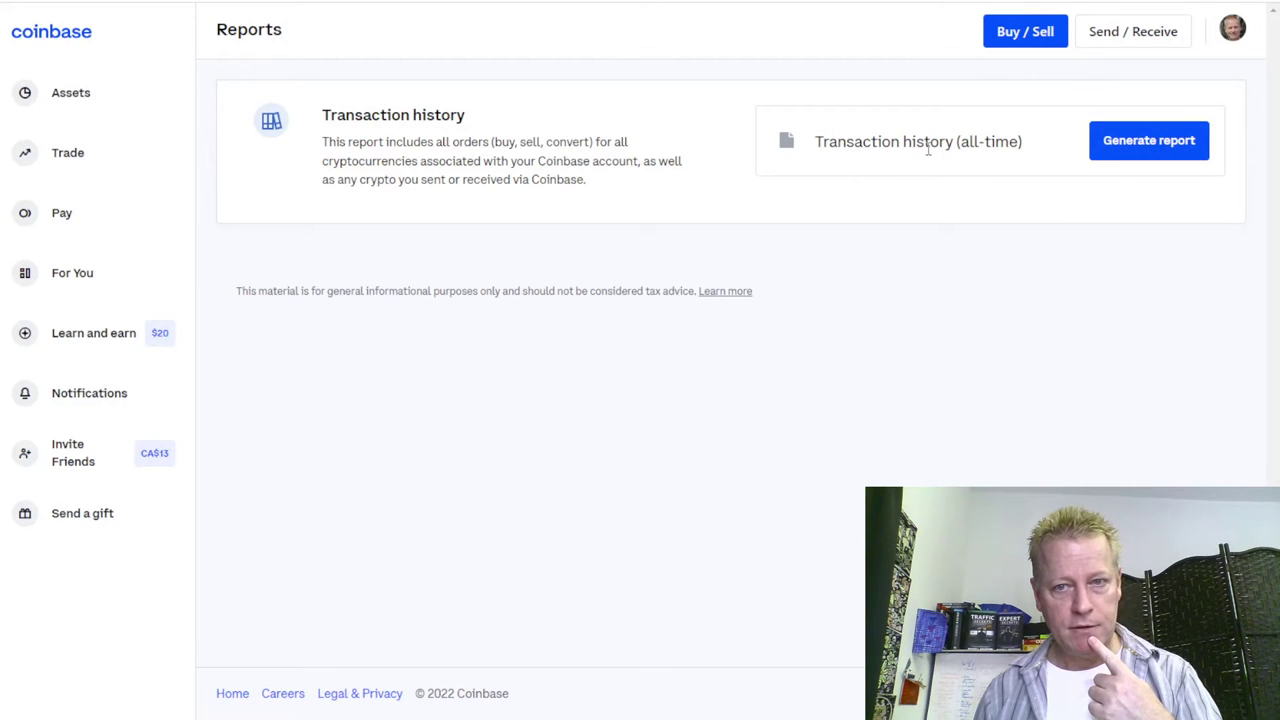
Generate the all-time transaction history as a PDF report
click(1147, 155)
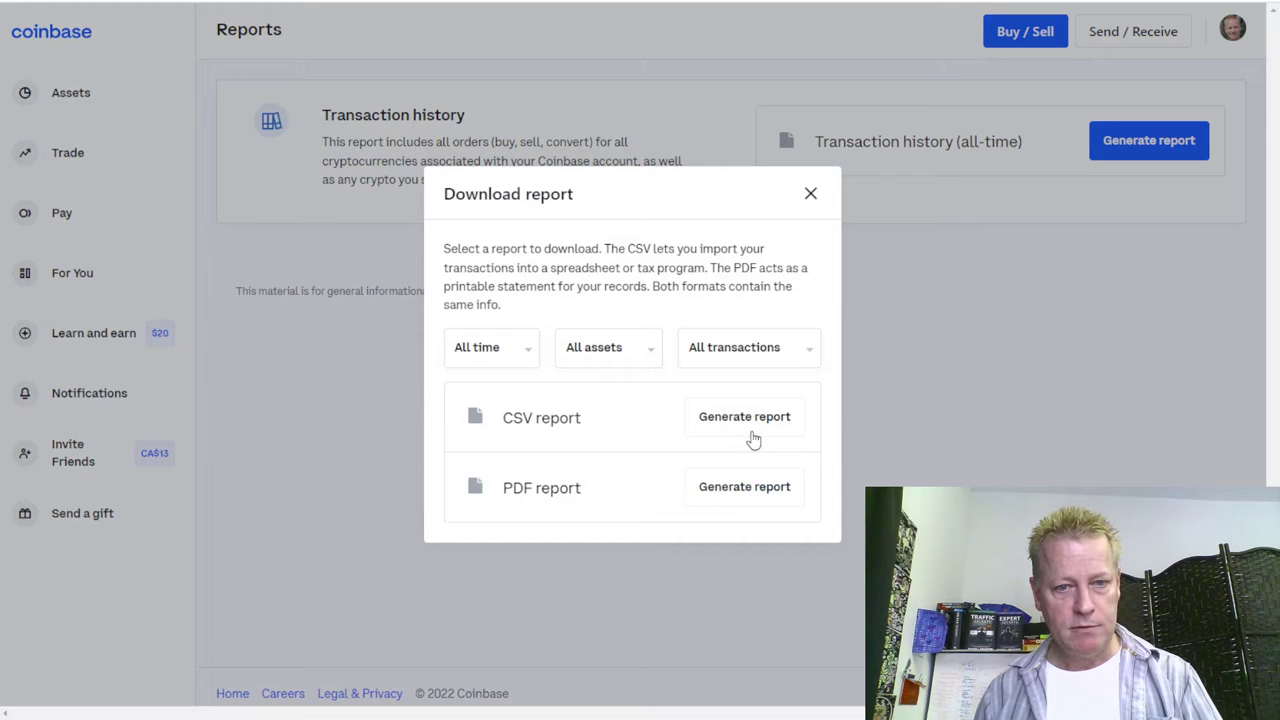
click(757, 498)
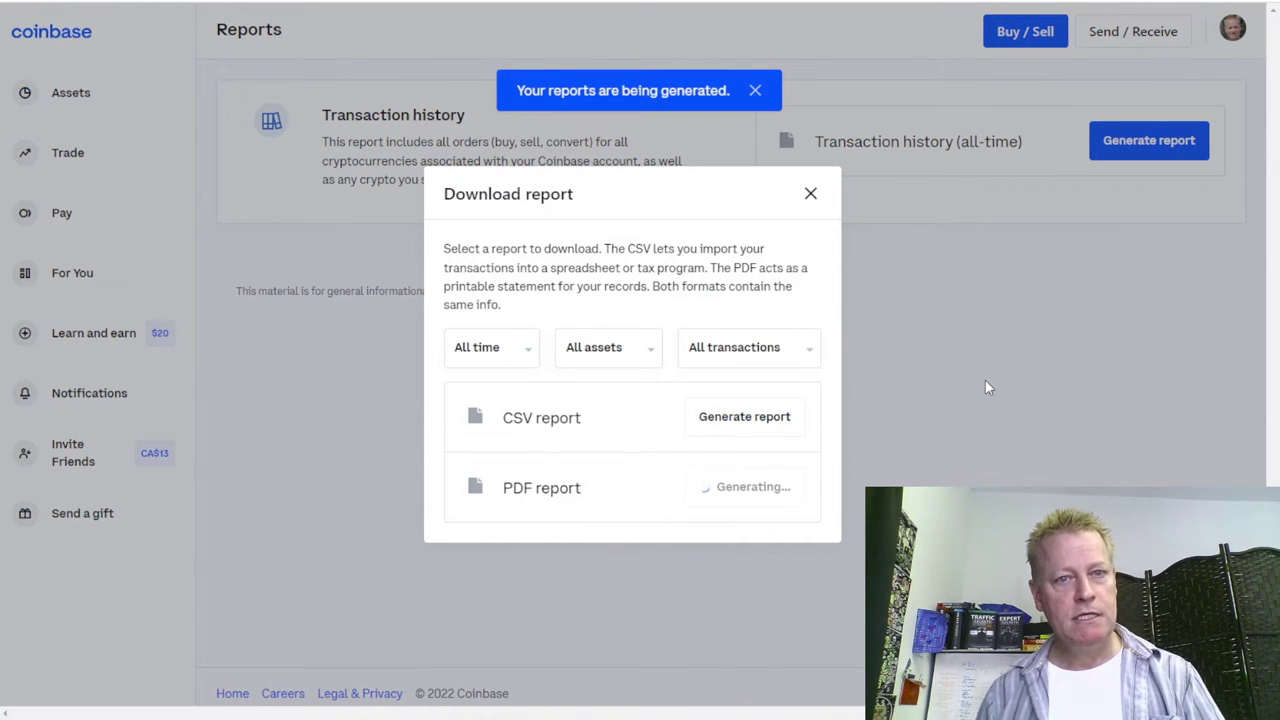
click(813, 197)
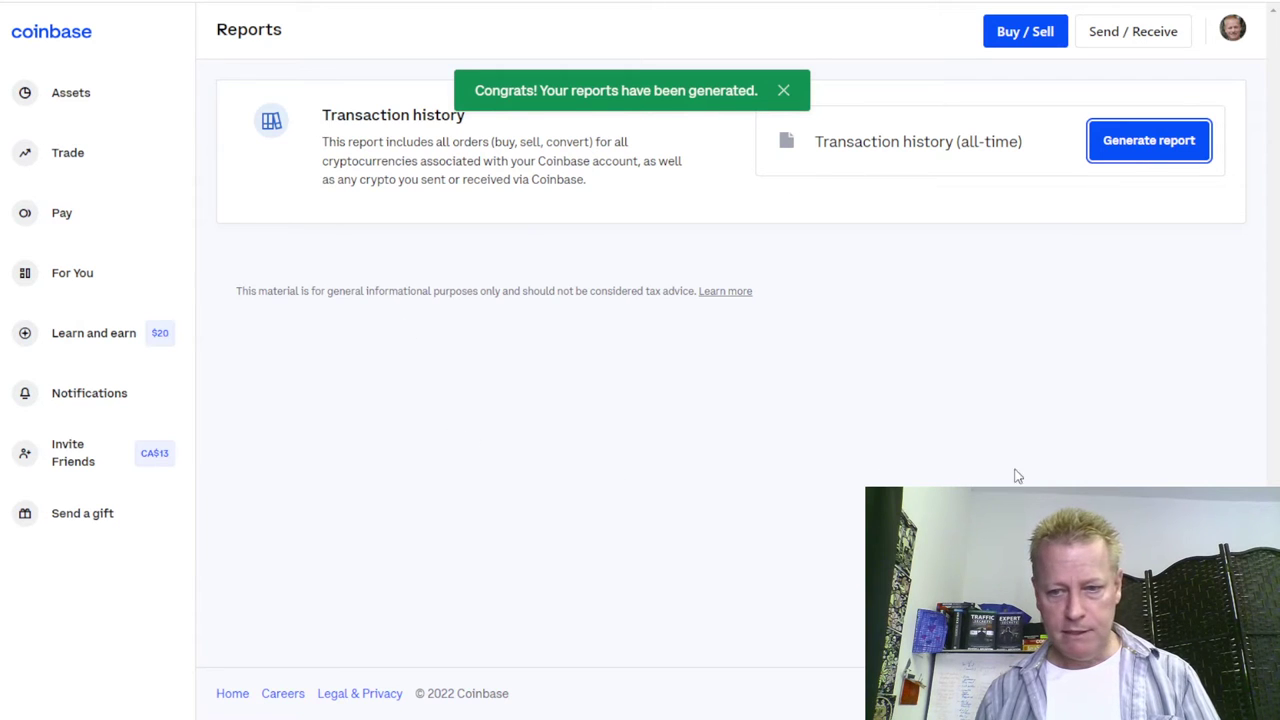
click(578, 318)
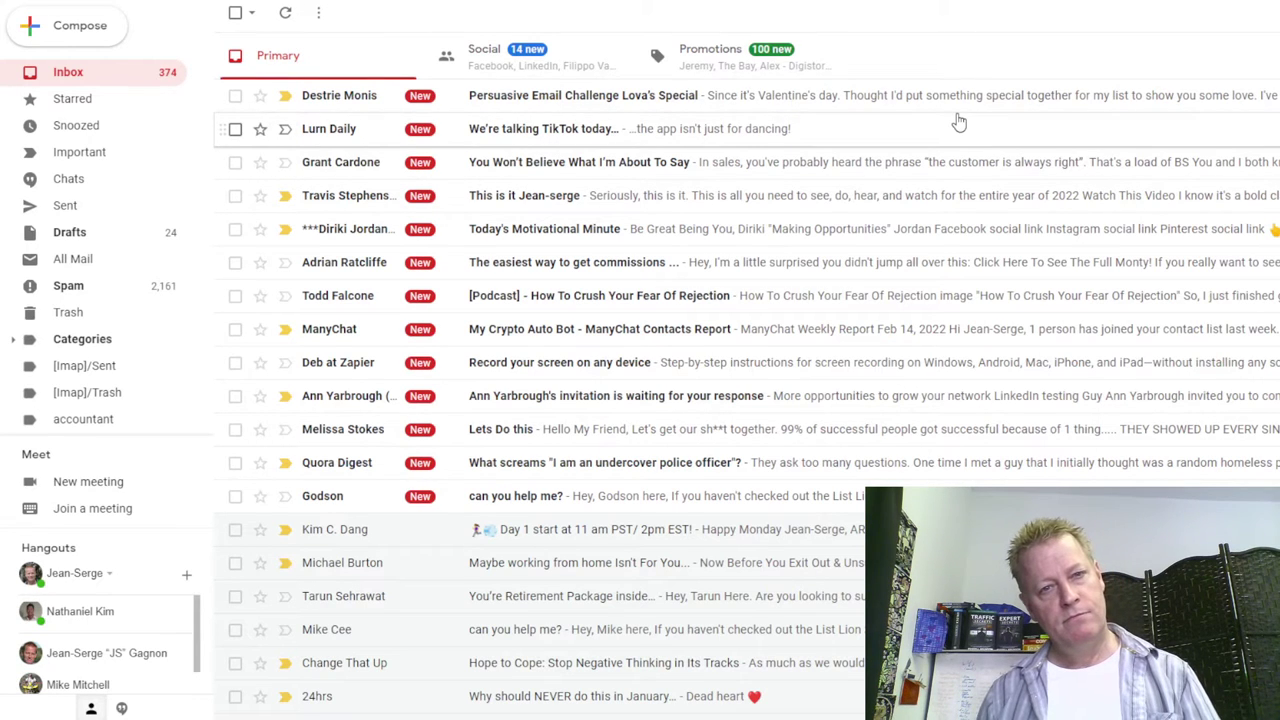
Download the finished PDF transaction report and open it
key(ctrl+Tab)
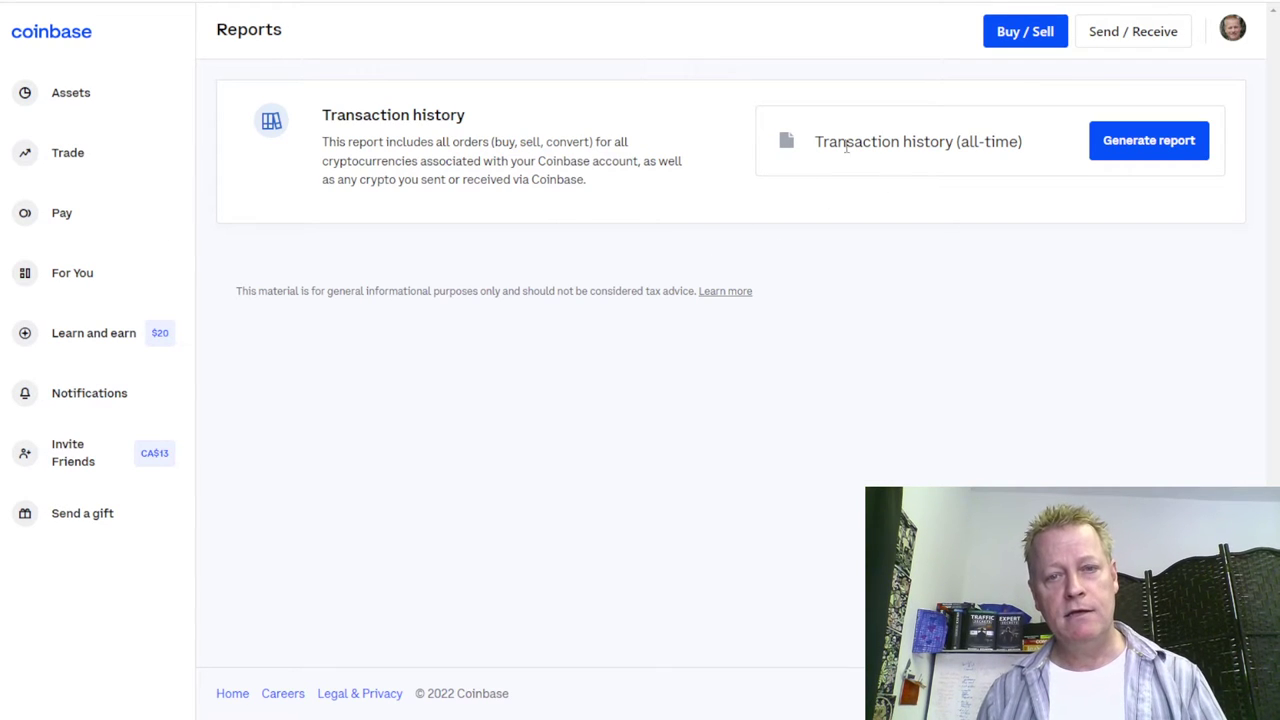
click(1151, 144)
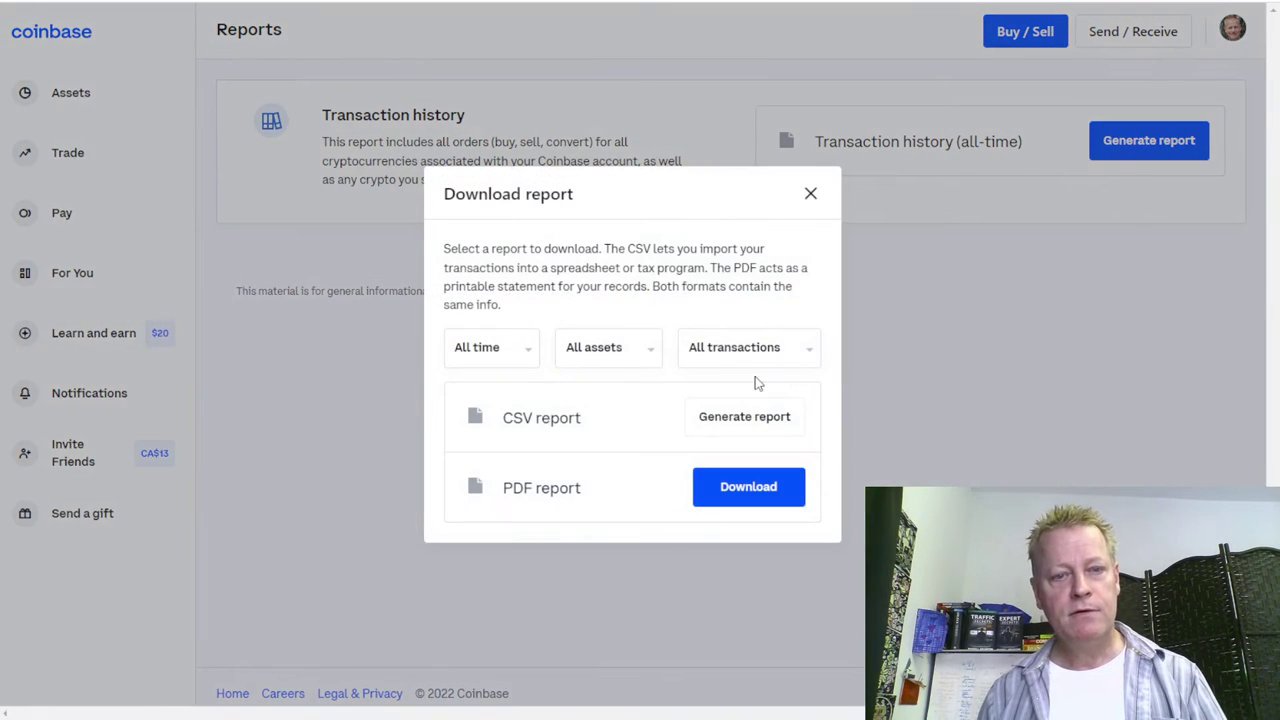
click(762, 489)
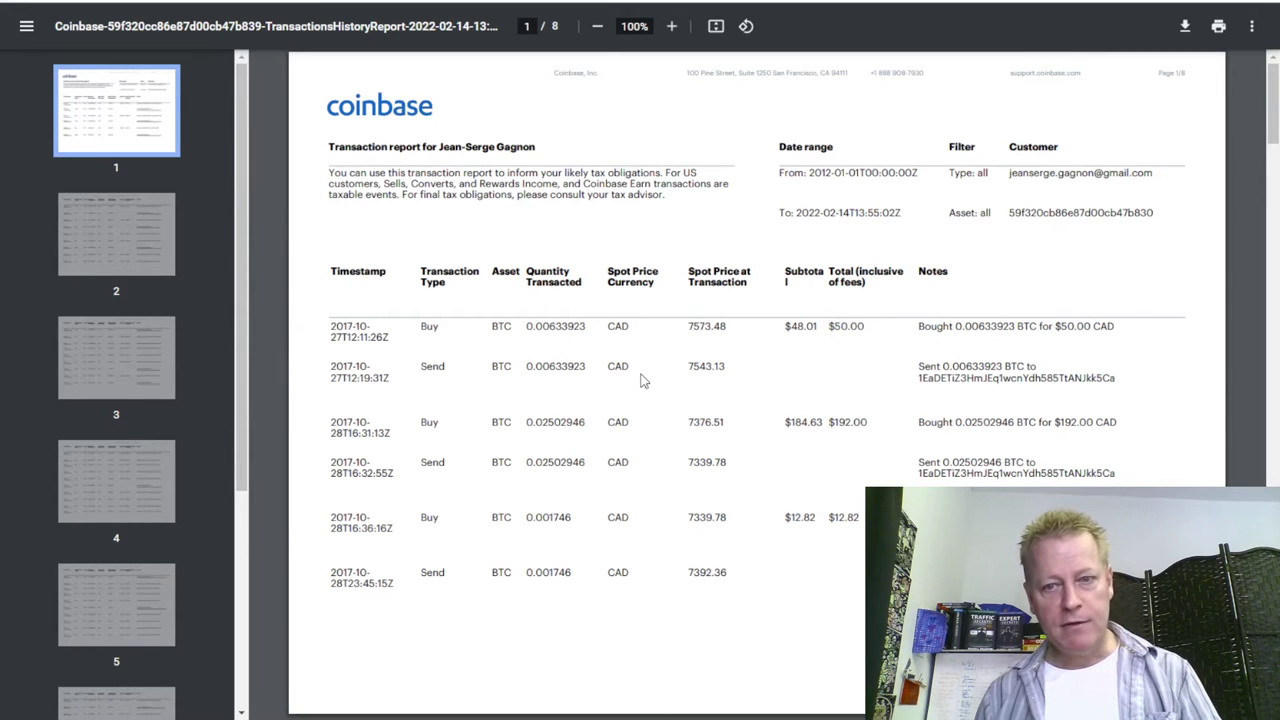
Scroll the PDF and select the 2017-11-04T22:46:41Z and 2017-11-14T14:52:52Z timestamps
scroll(643, 380, down, 7)
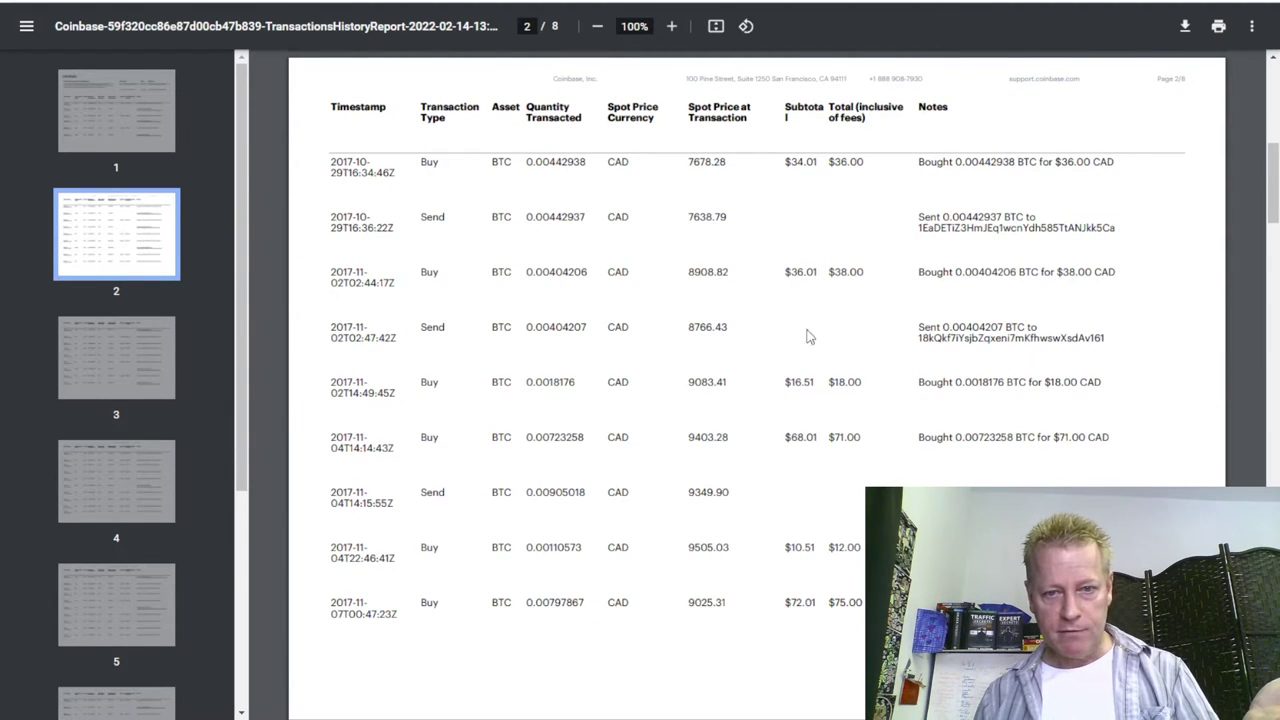
scroll(803, 447, down, 15)
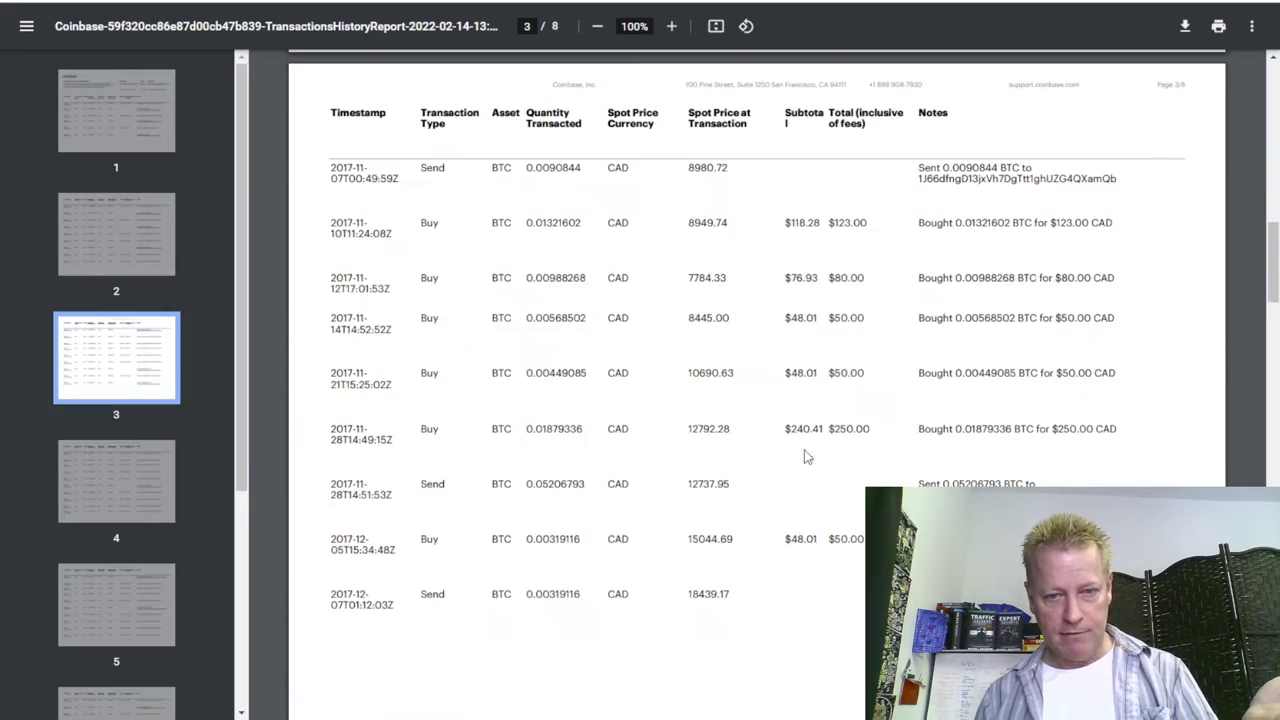
scroll(810, 413, down, 20)
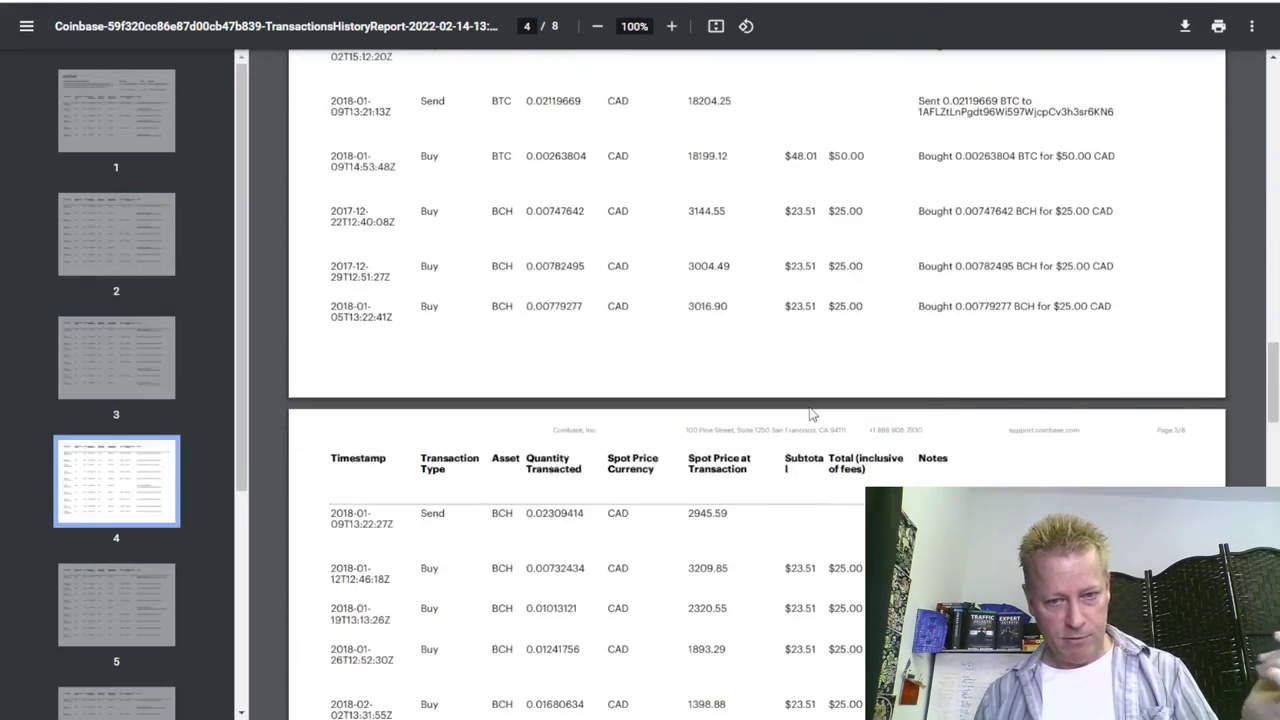
scroll(810, 414, down, 12)
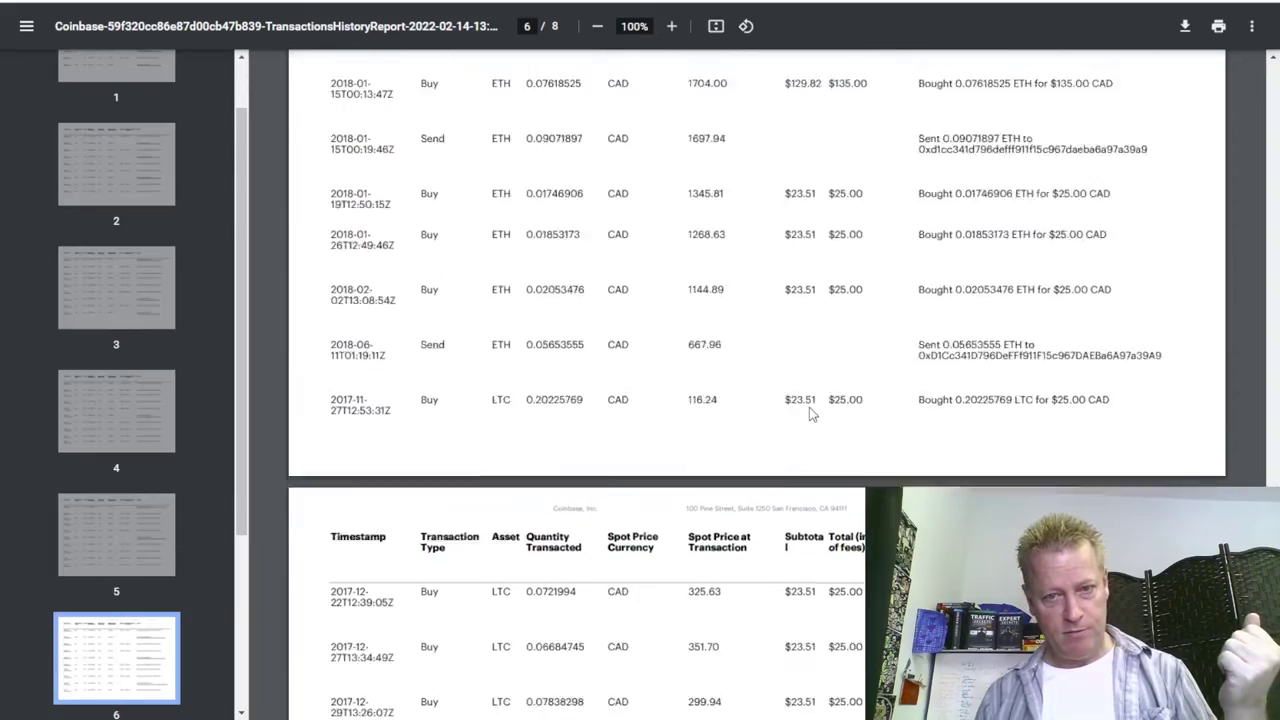
scroll(812, 413, down, 5)
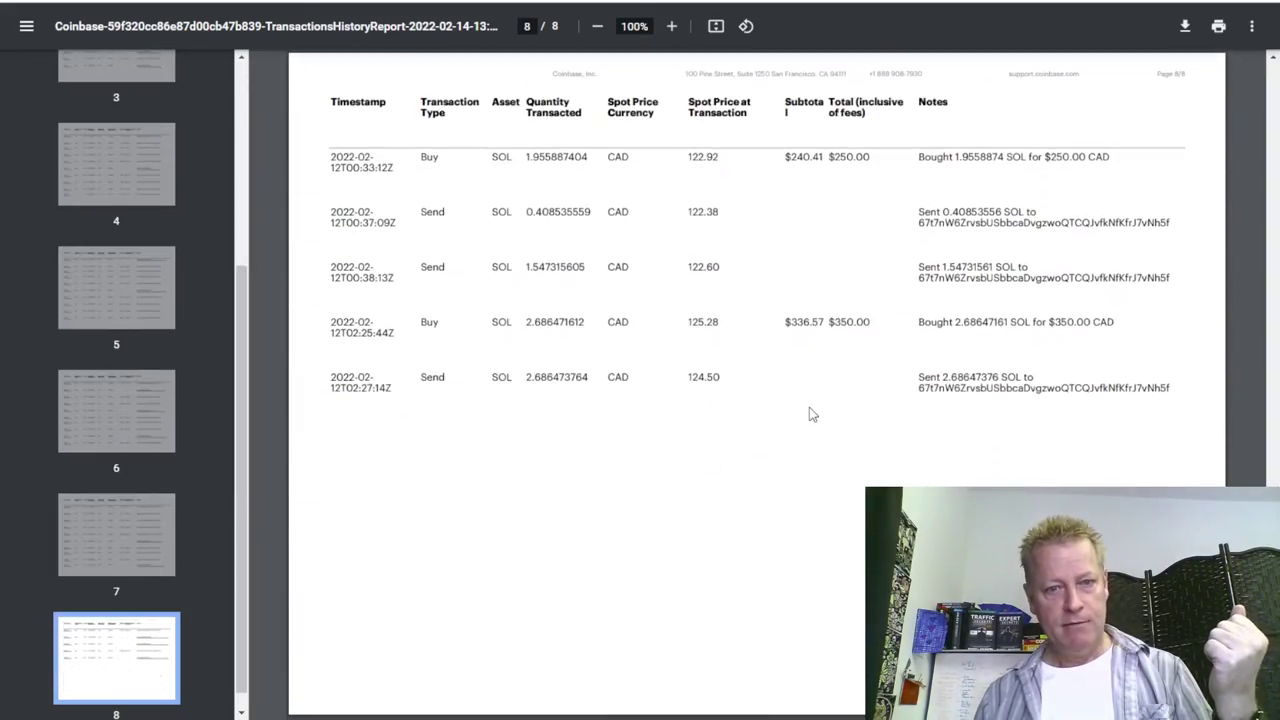
scroll(812, 415, up, 1)
scroll(811, 414, up, 20)
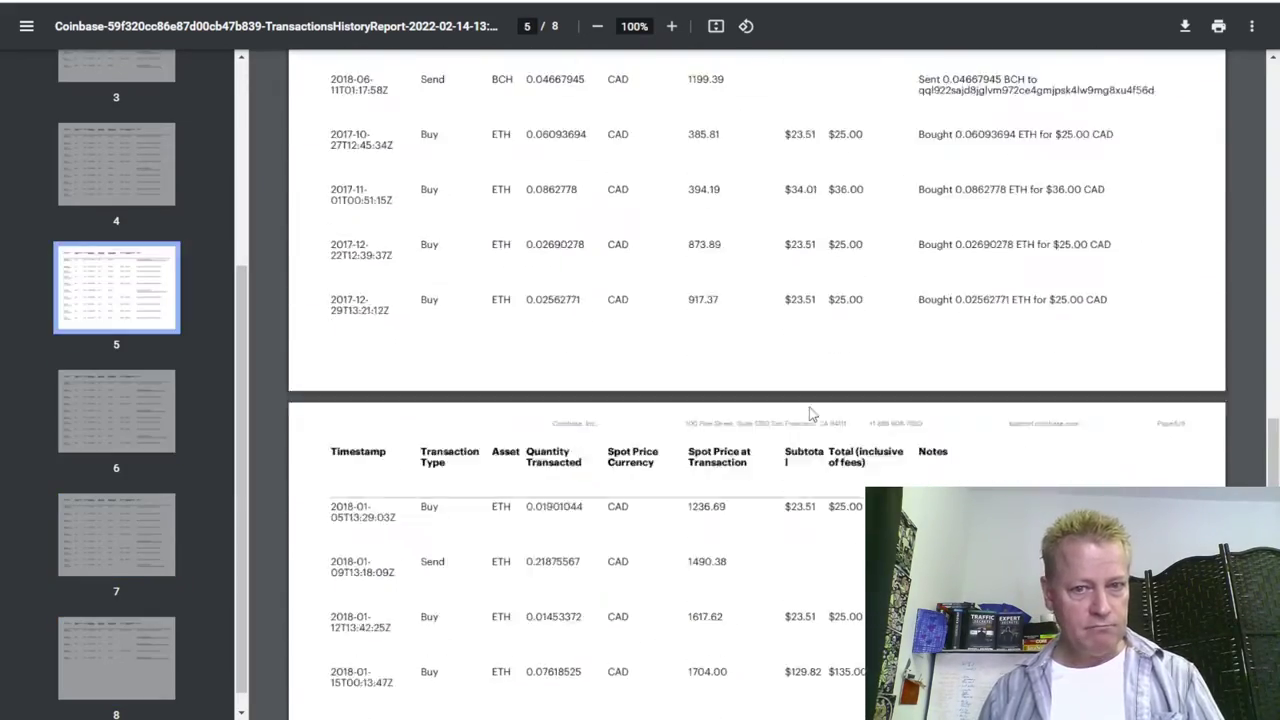
scroll(811, 414, up, 20)
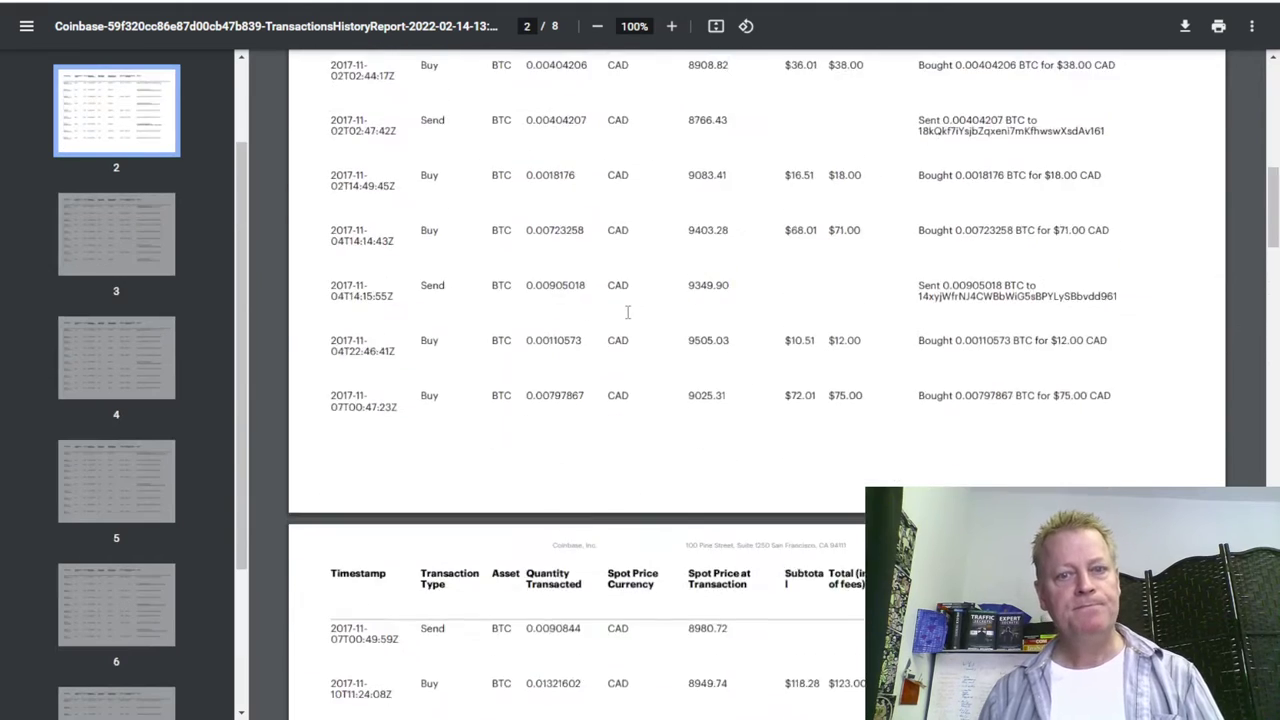
drag(336, 283, 396, 282)
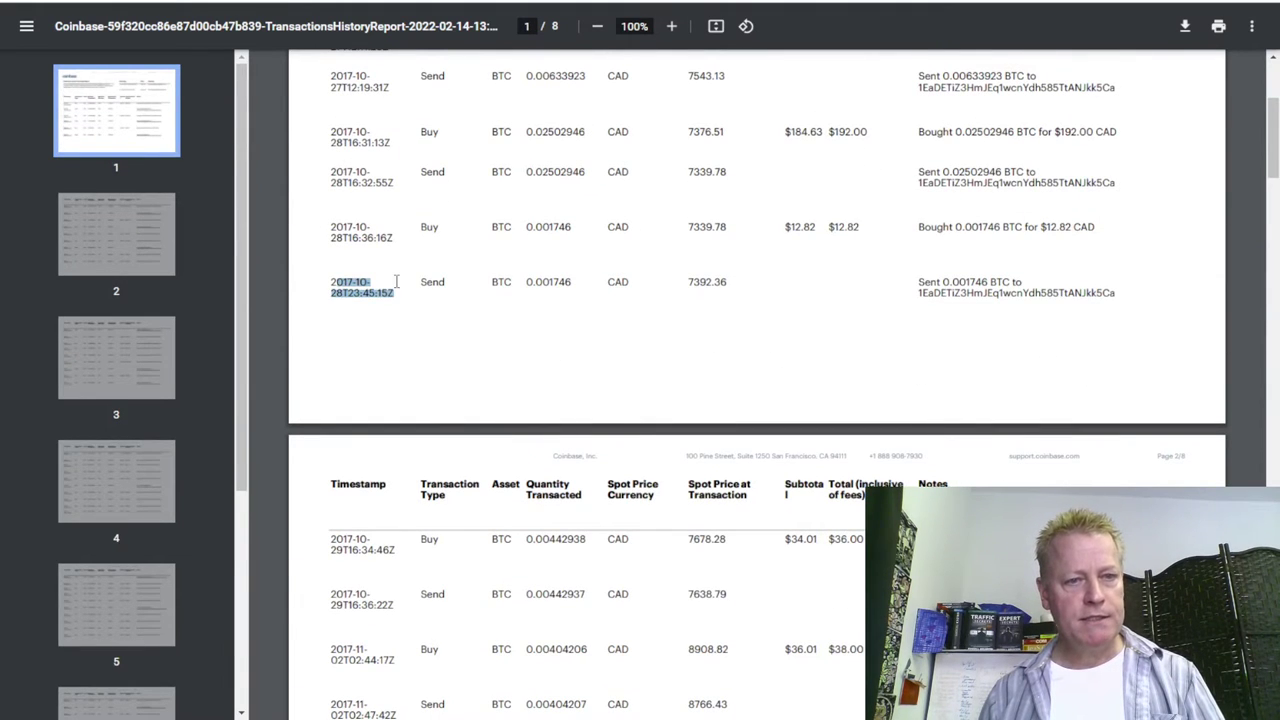
scroll(442, 366, down, 5)
drag(349, 418, 420, 449)
scroll(398, 498, down, 4)
drag(338, 443, 395, 457)
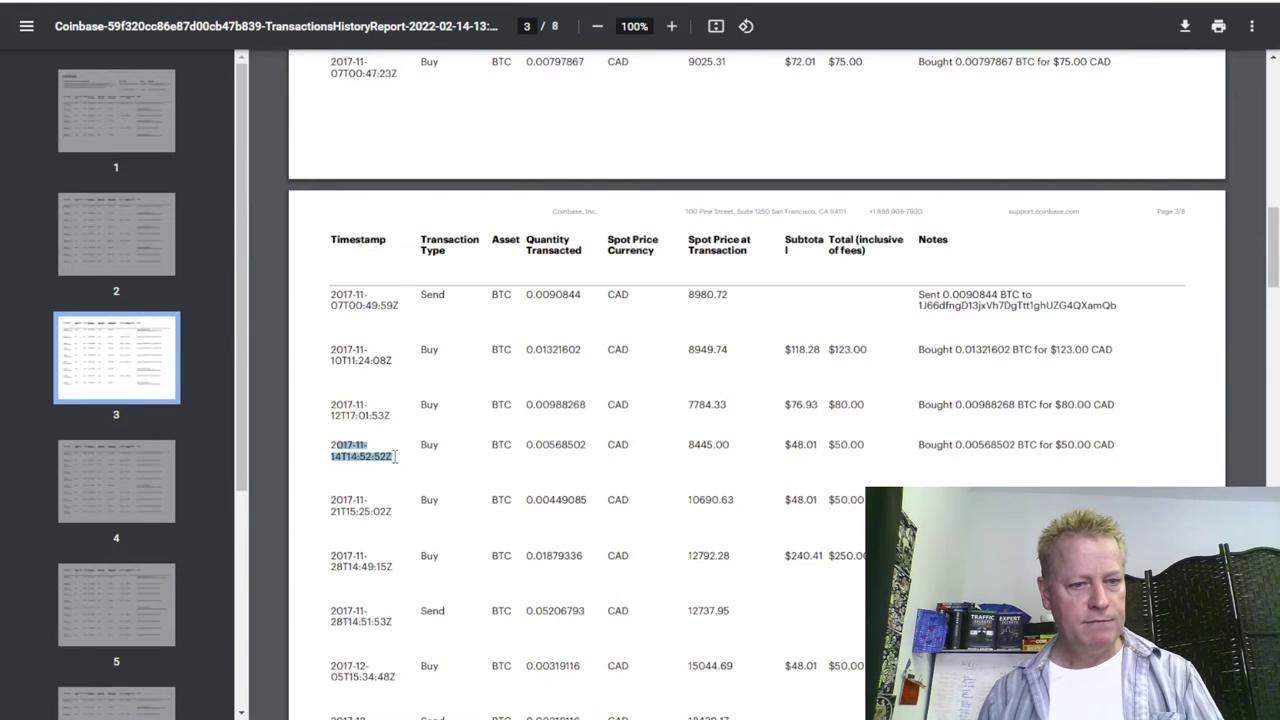
scroll(395, 457, down, 4)
scroll(328, 560, down, 2)
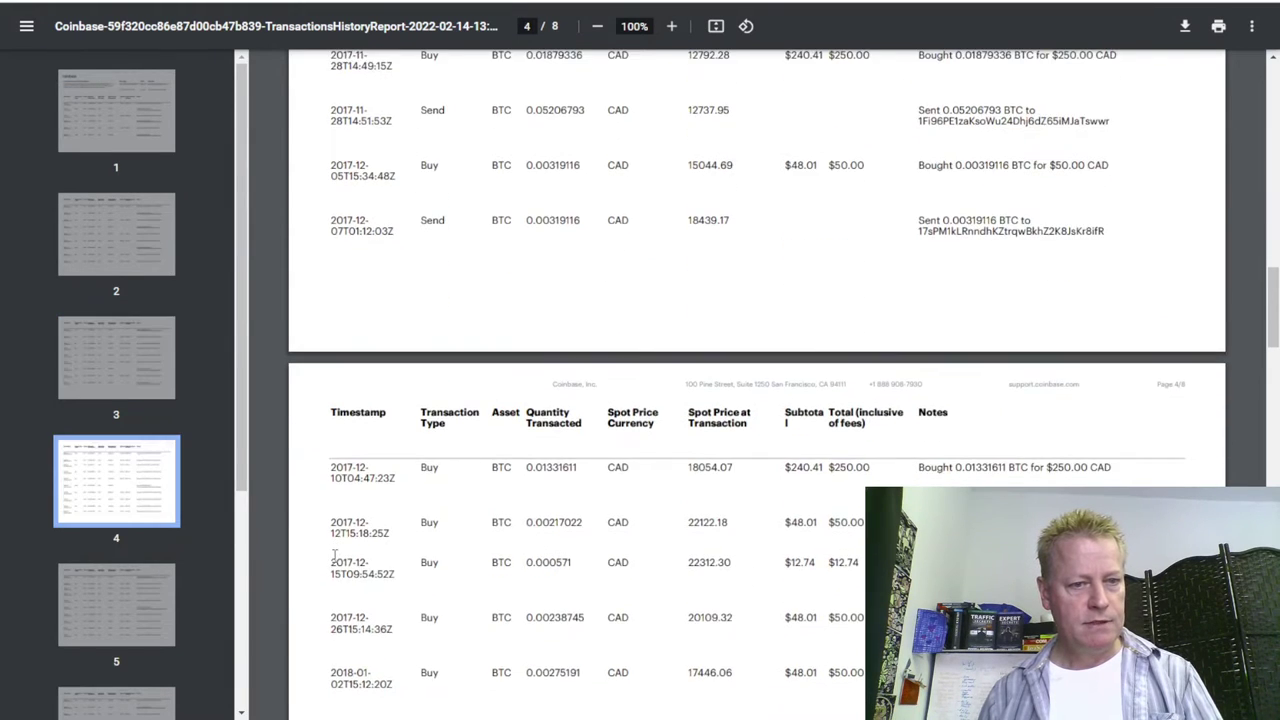
scroll(734, 106, up, 20)
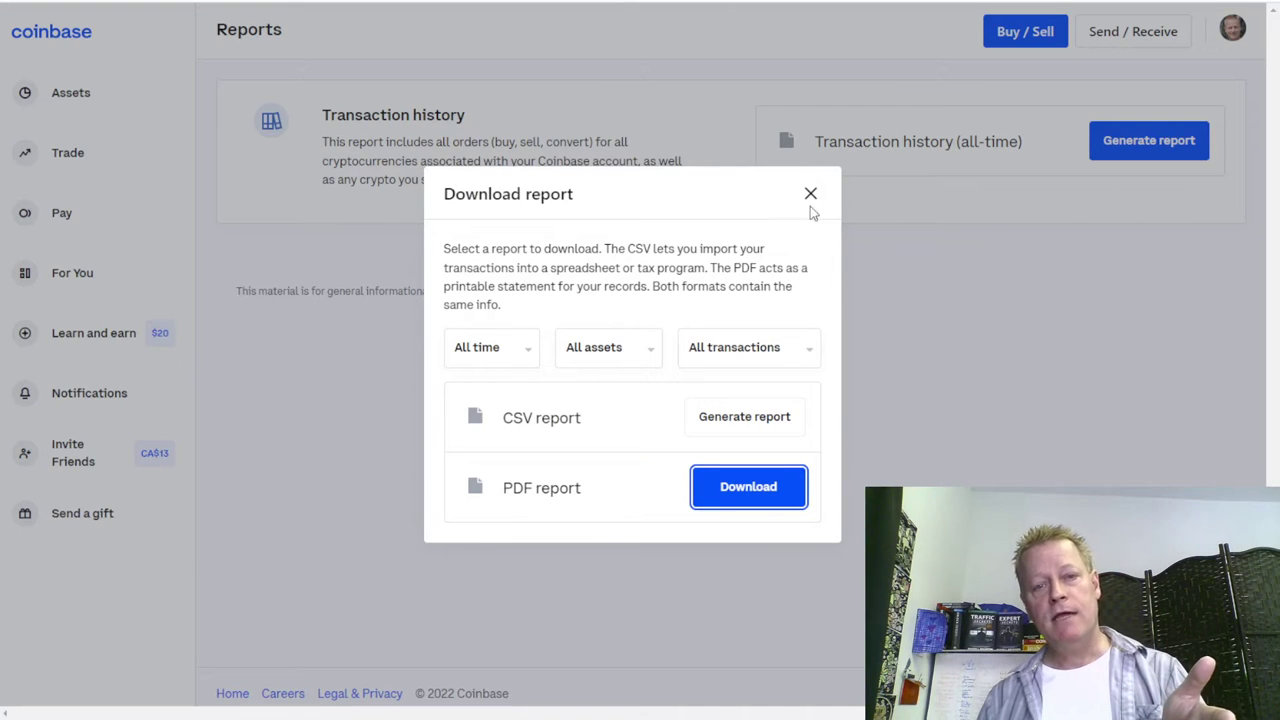
Close the report dialog and start a new crypto purchase from the Assets page
click(811, 194)
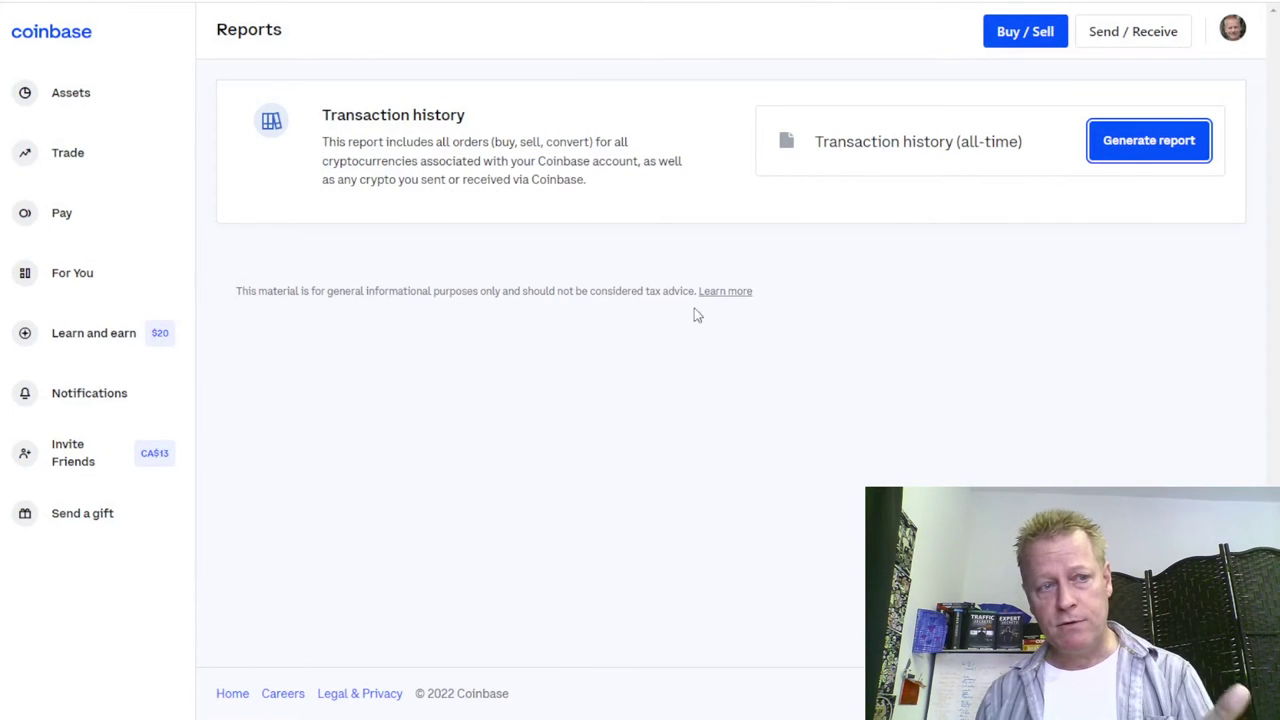
click(45, 37)
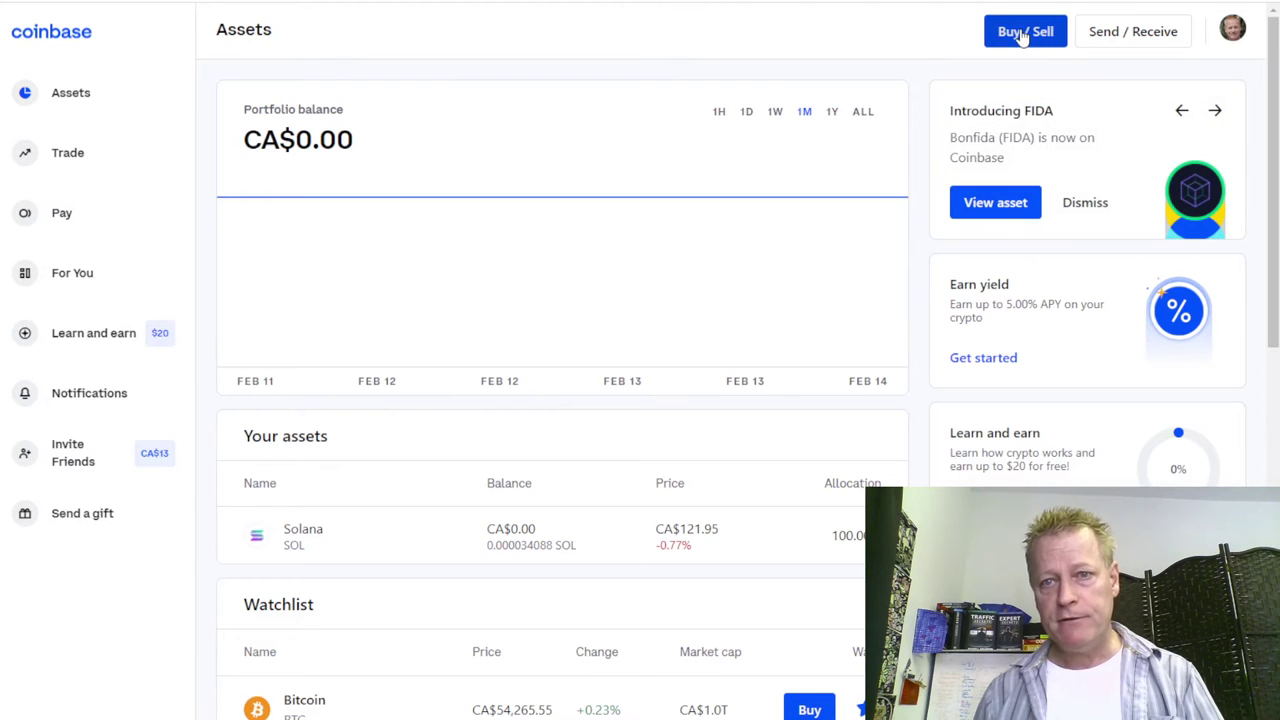
click(1022, 36)
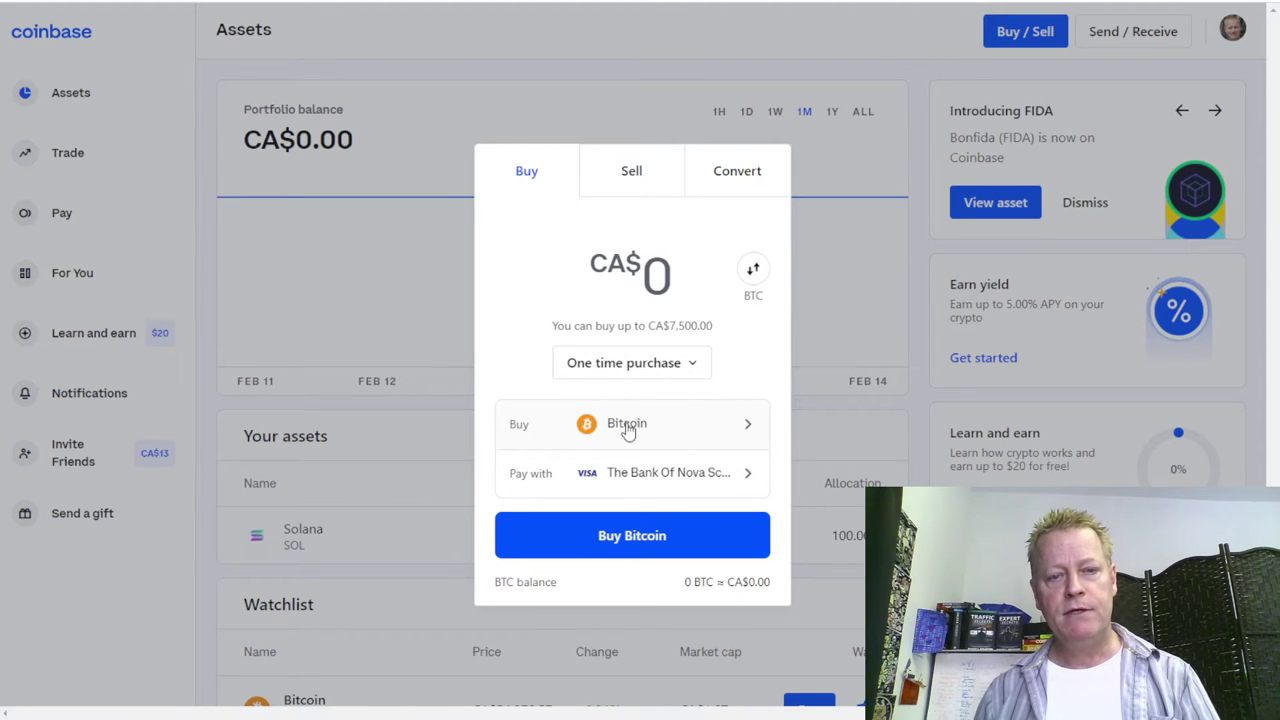
Choose Solana as the asset and enter CA$150 as the purchase amount
click(751, 430)
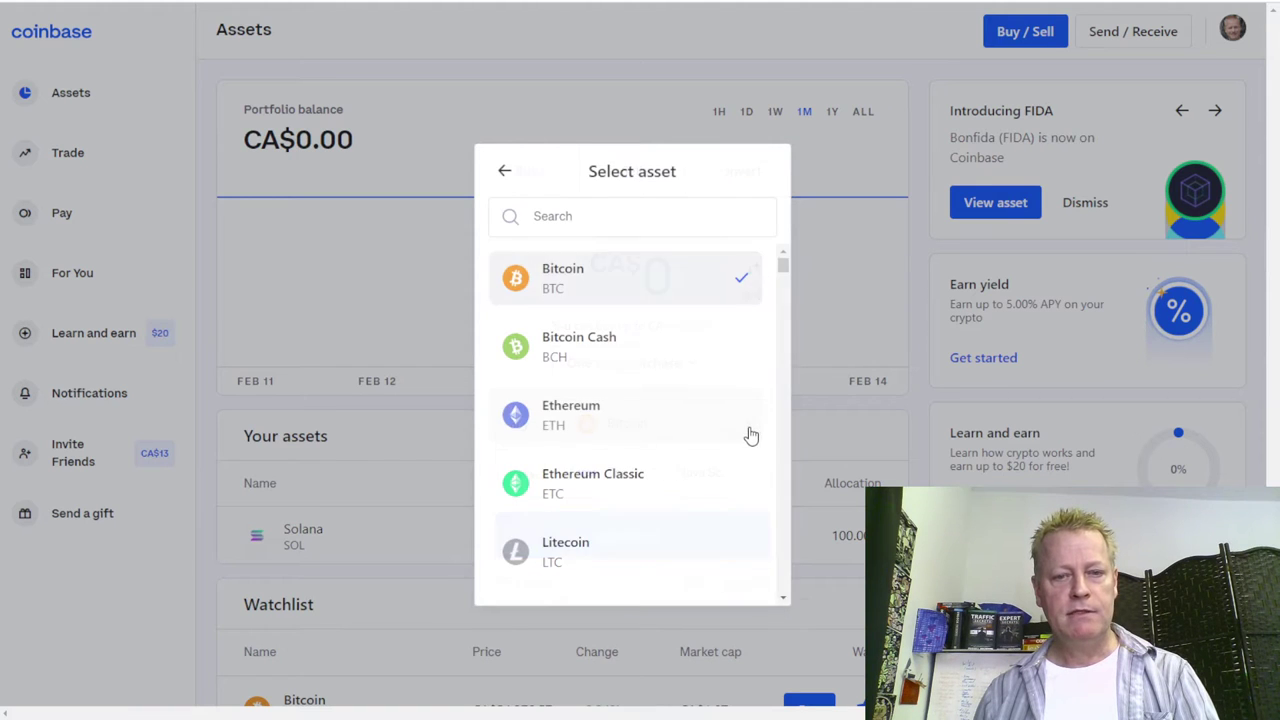
click(592, 222)
text(sol)
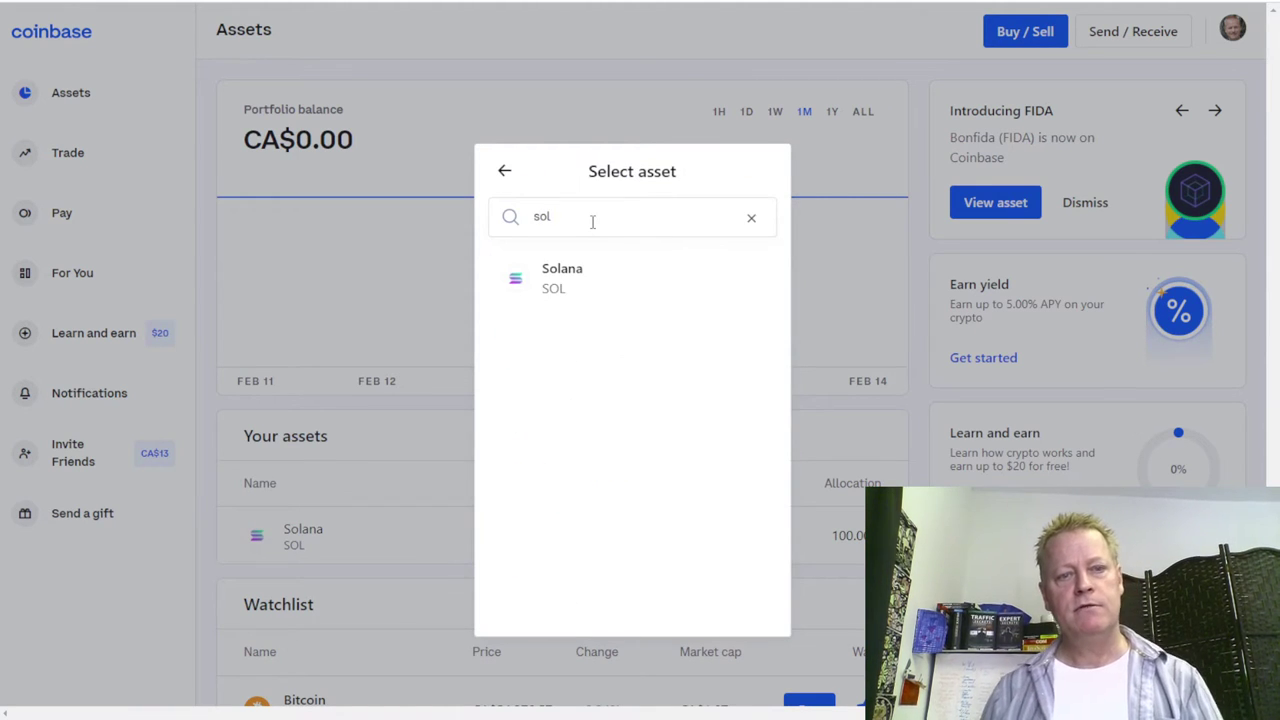
click(585, 280)
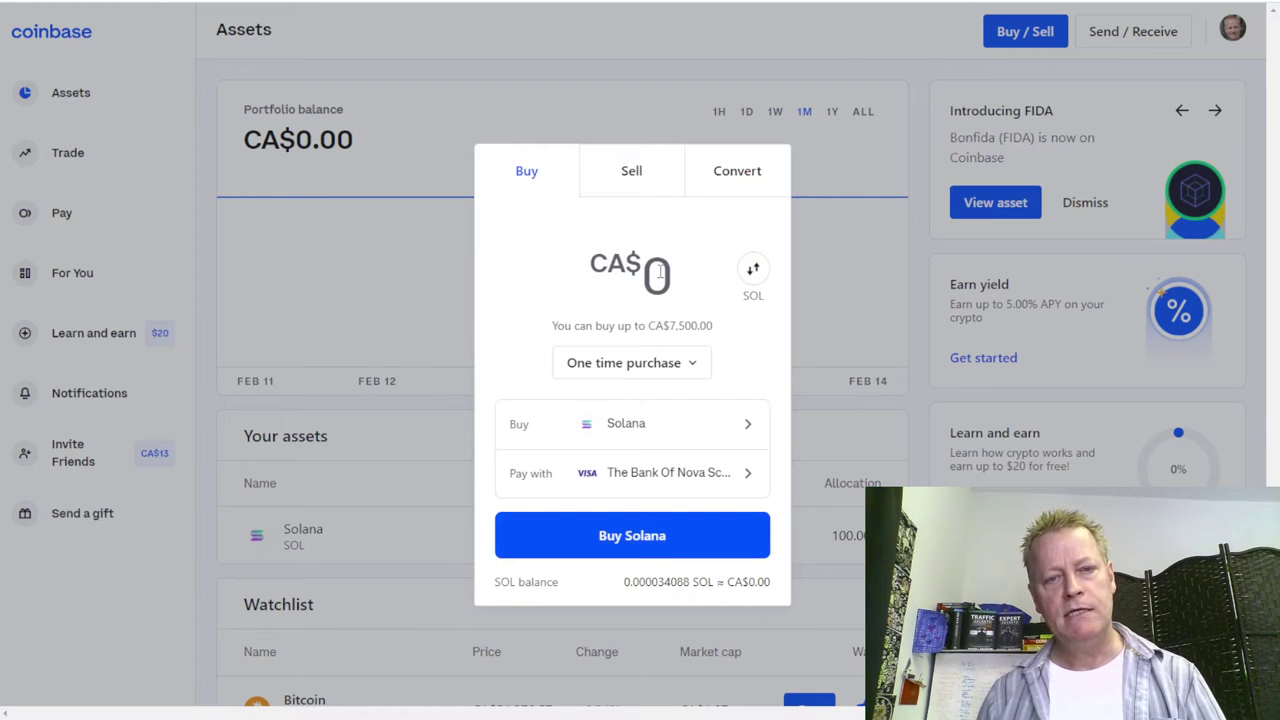
text(2)
key(BackSpace)
text(150)
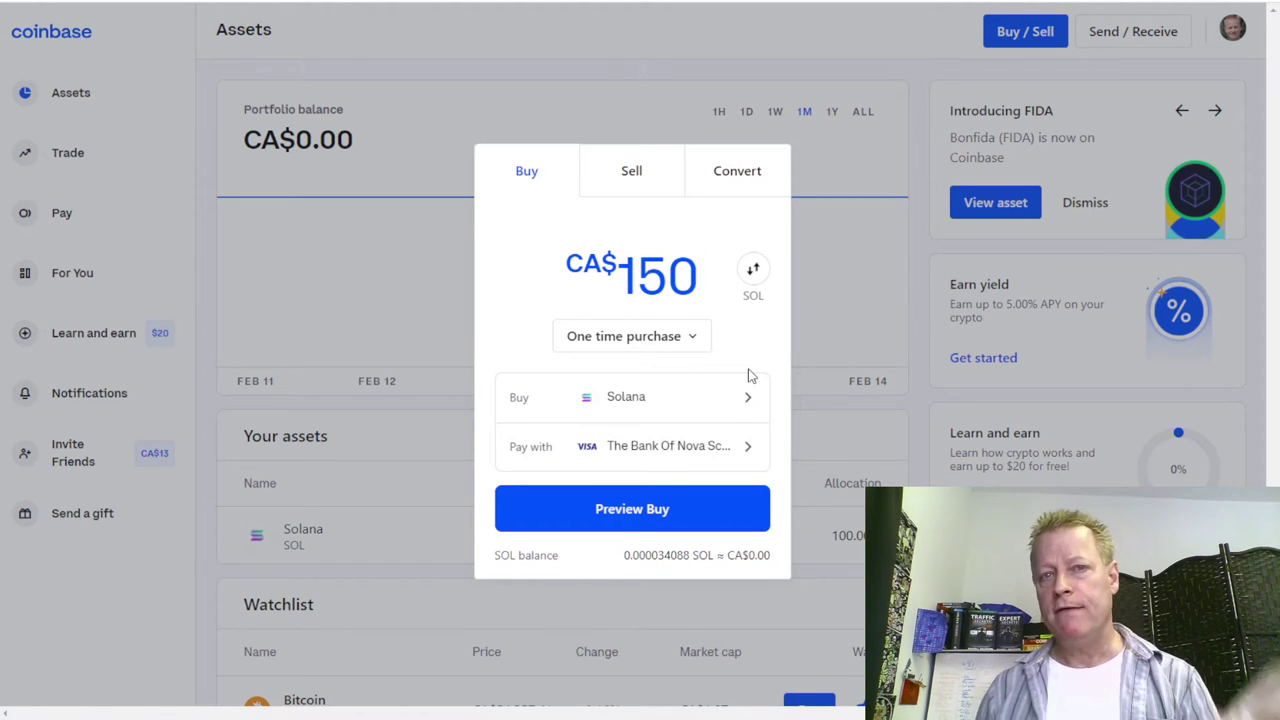
Preview and confirm the CA$150 Solana buy, then dismiss the success message
click(648, 523)
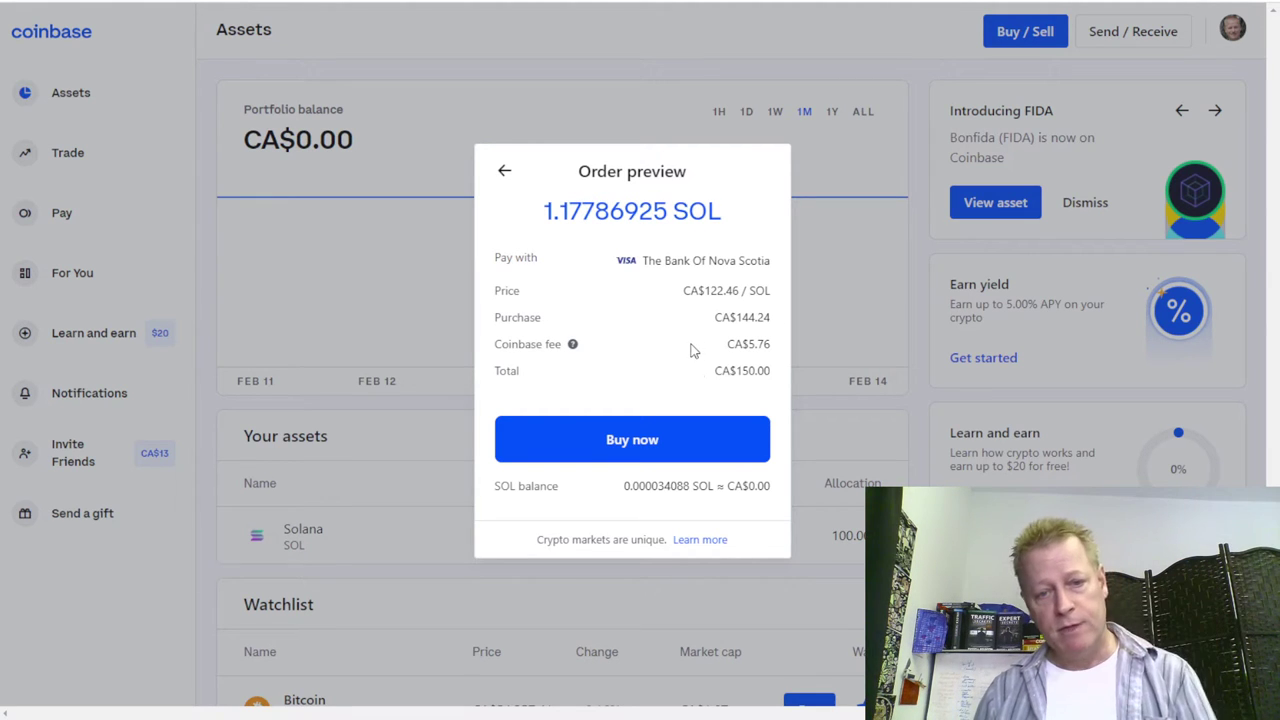
click(650, 445)
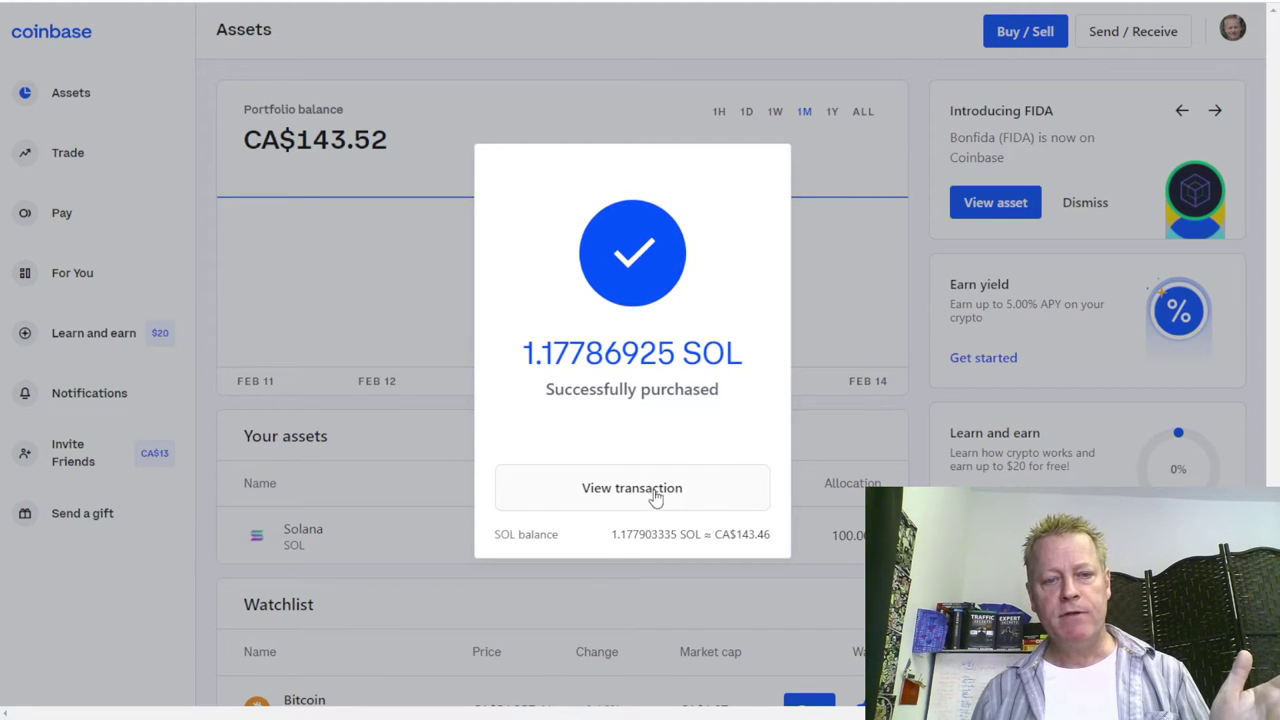
click(836, 320)
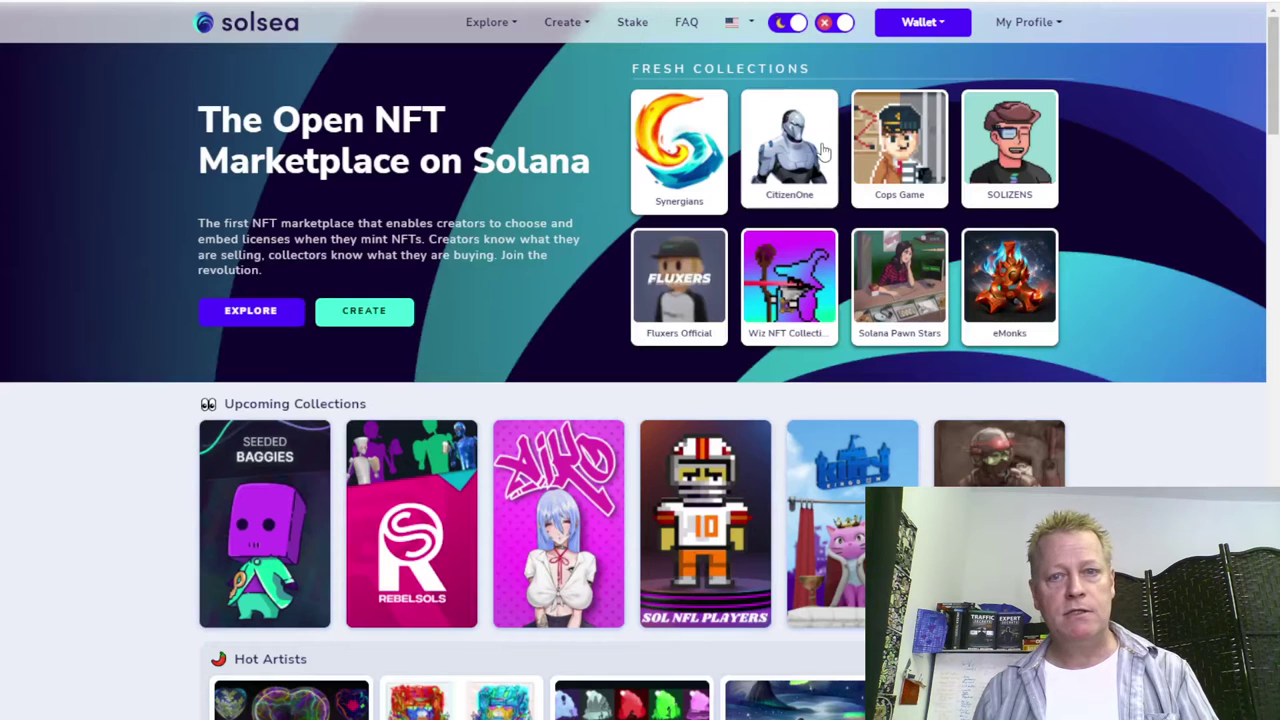
Disconnect the current wallet from Solsea and bring up the Connect wallet choices
click(945, 27)
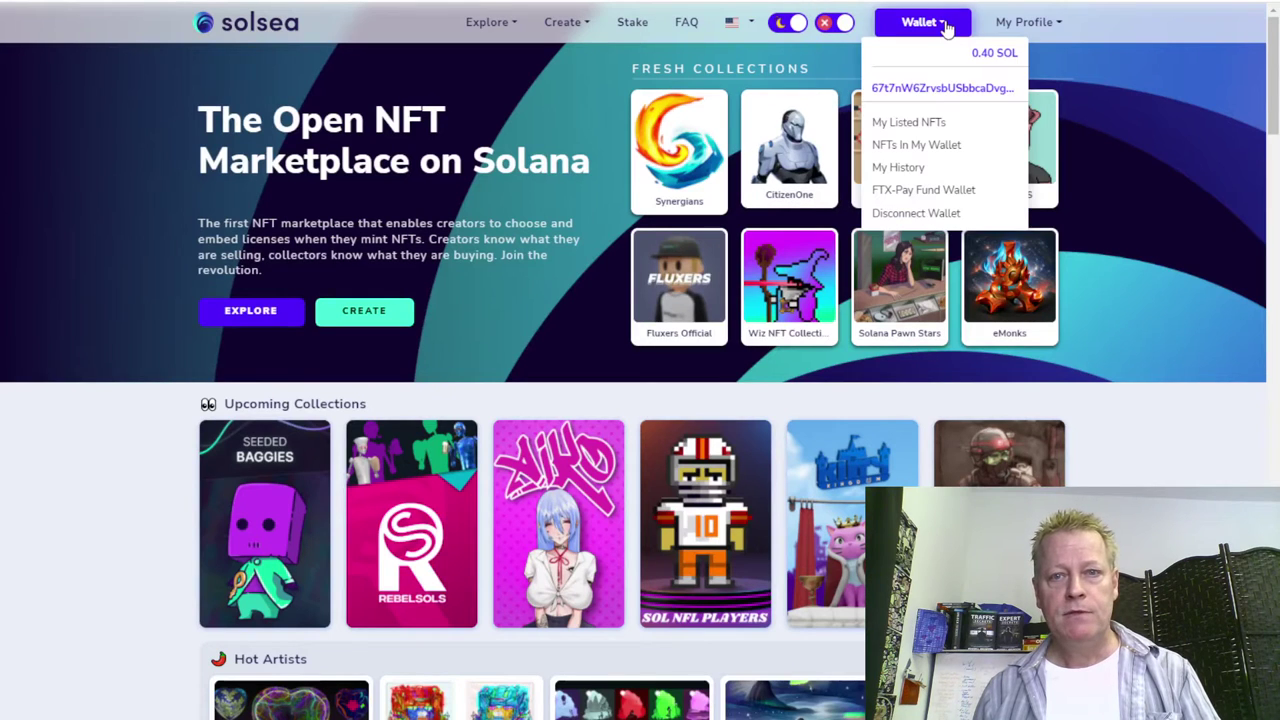
click(955, 213)
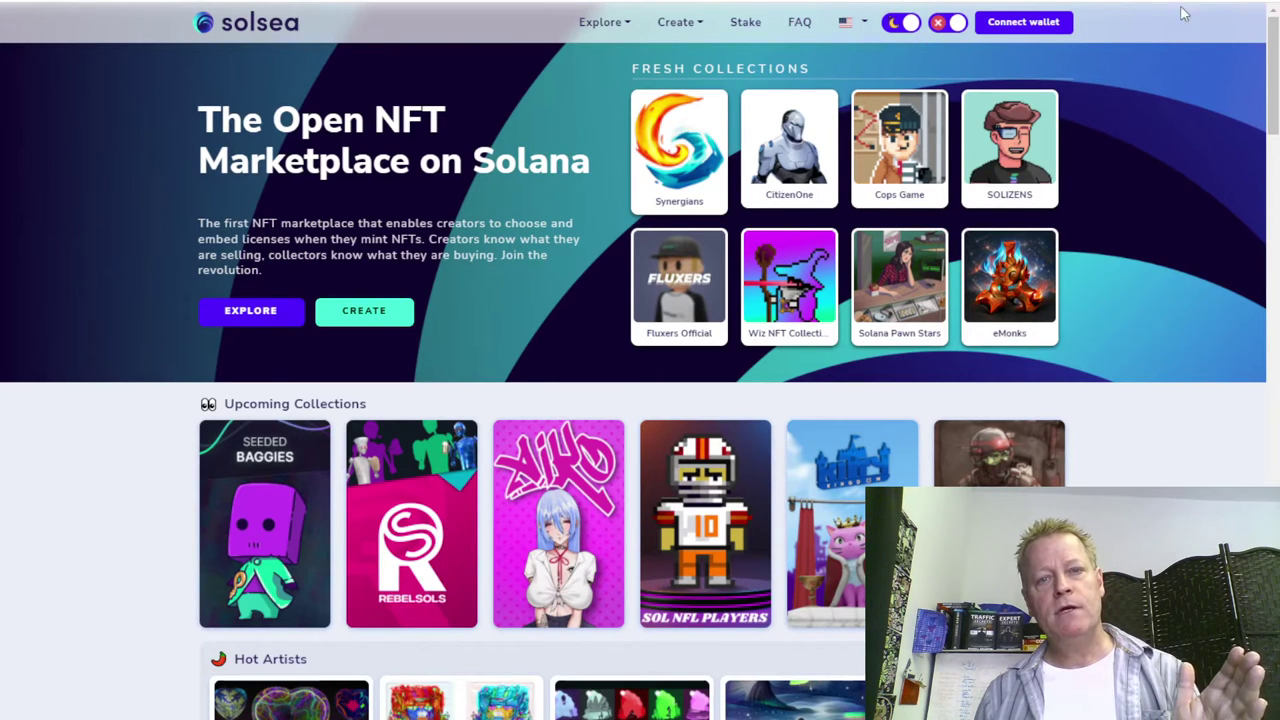
click(1035, 24)
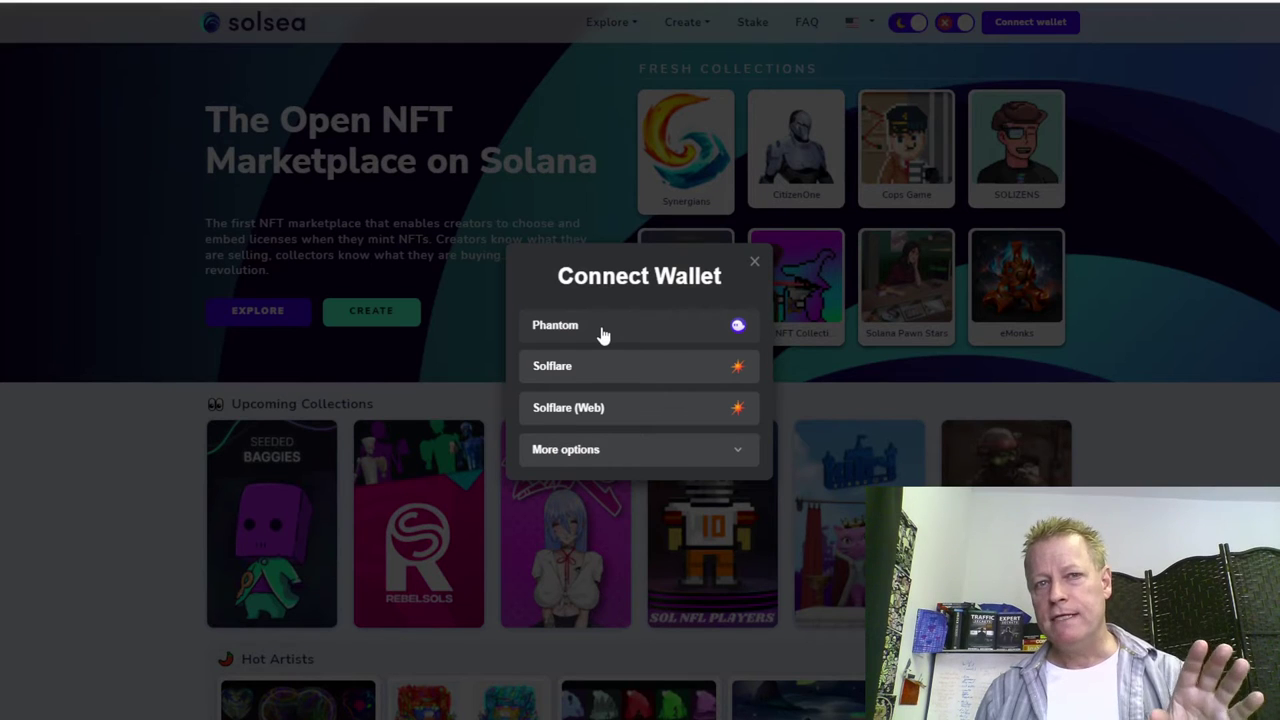
key(alt+Tab)
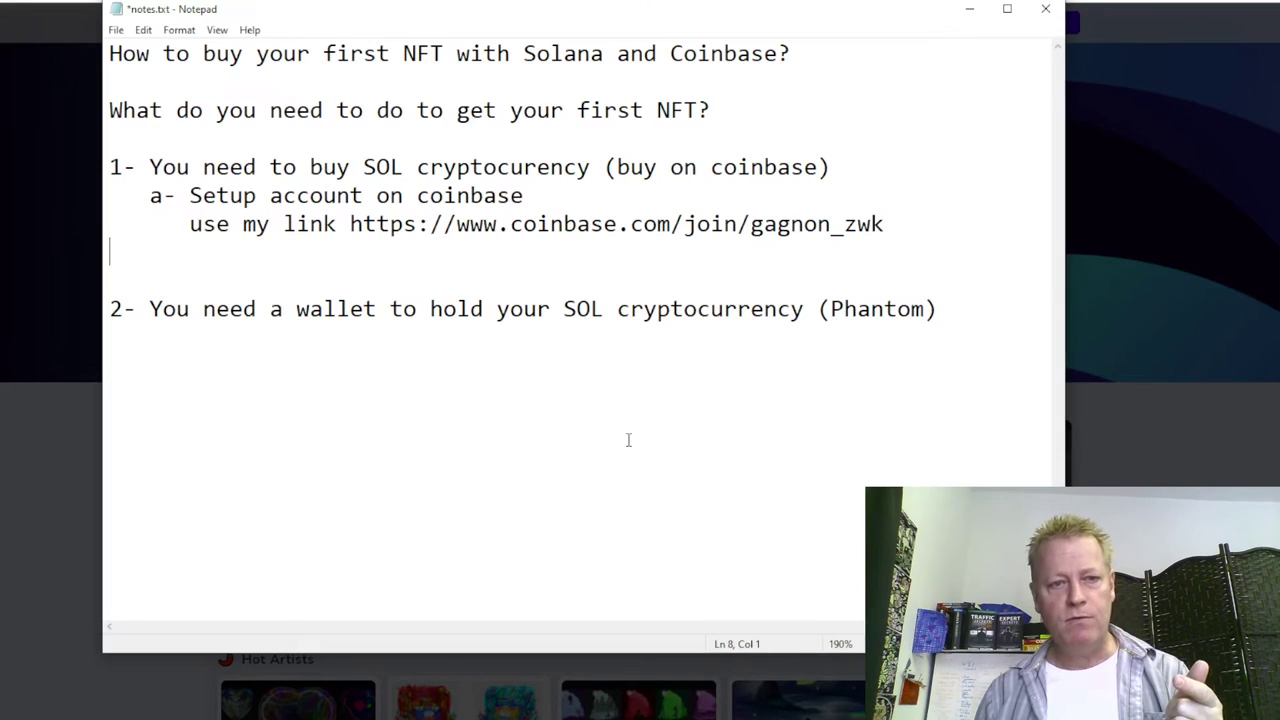
Highlight step 1 and the wallet requirement in step 2 of the notes
drag(150, 166, 893, 228)
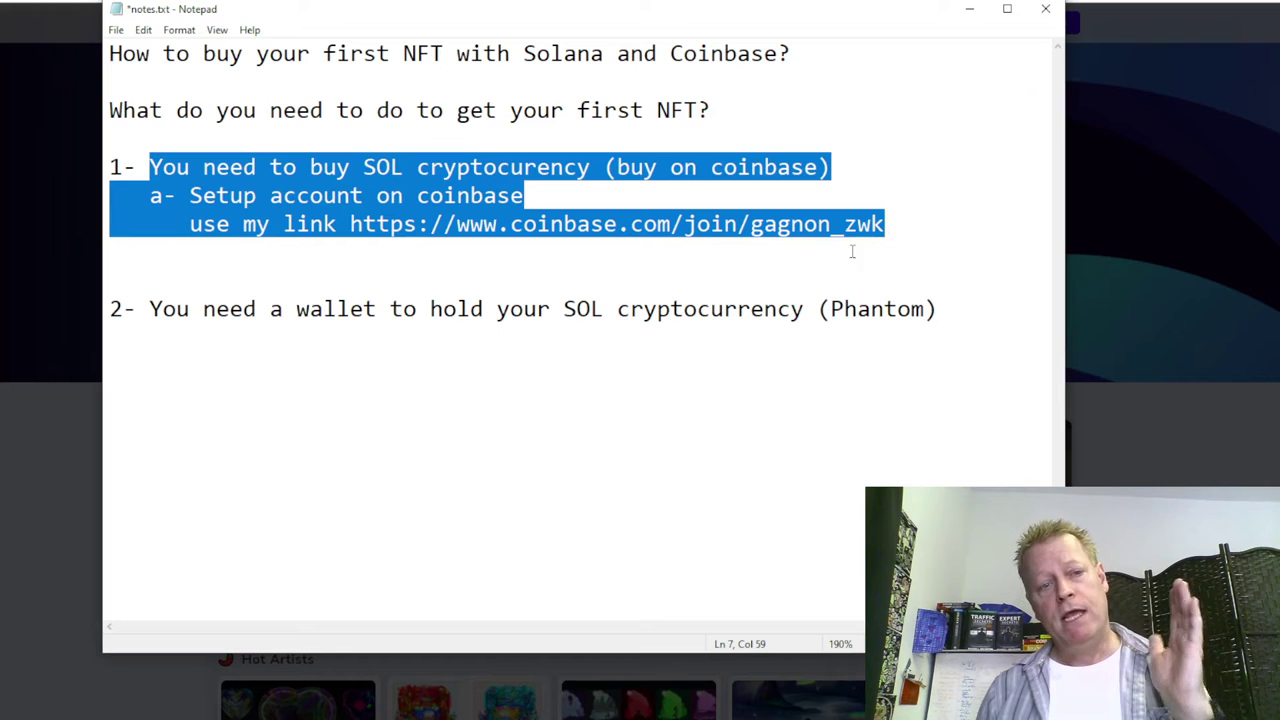
click(453, 350)
drag(260, 310, 946, 311)
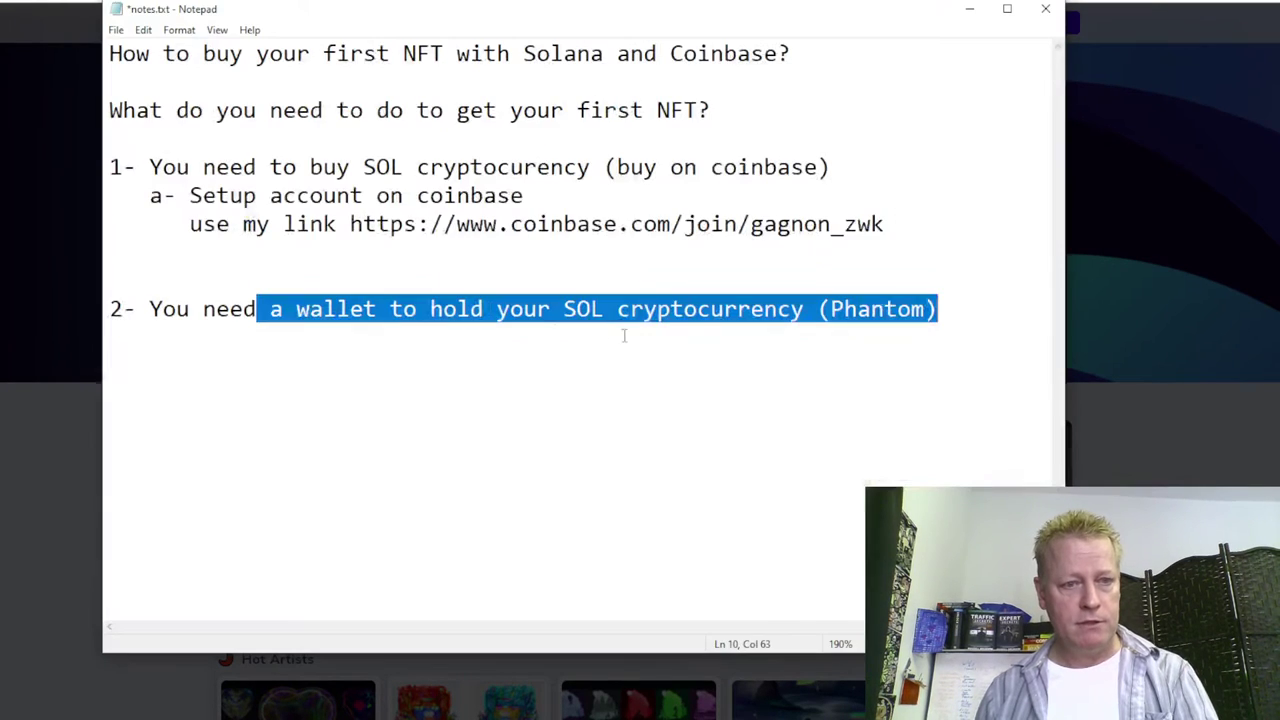
Add 'a- Go to solsea.io' and 'b- Click on connect wallet' below step 2
click(323, 349)
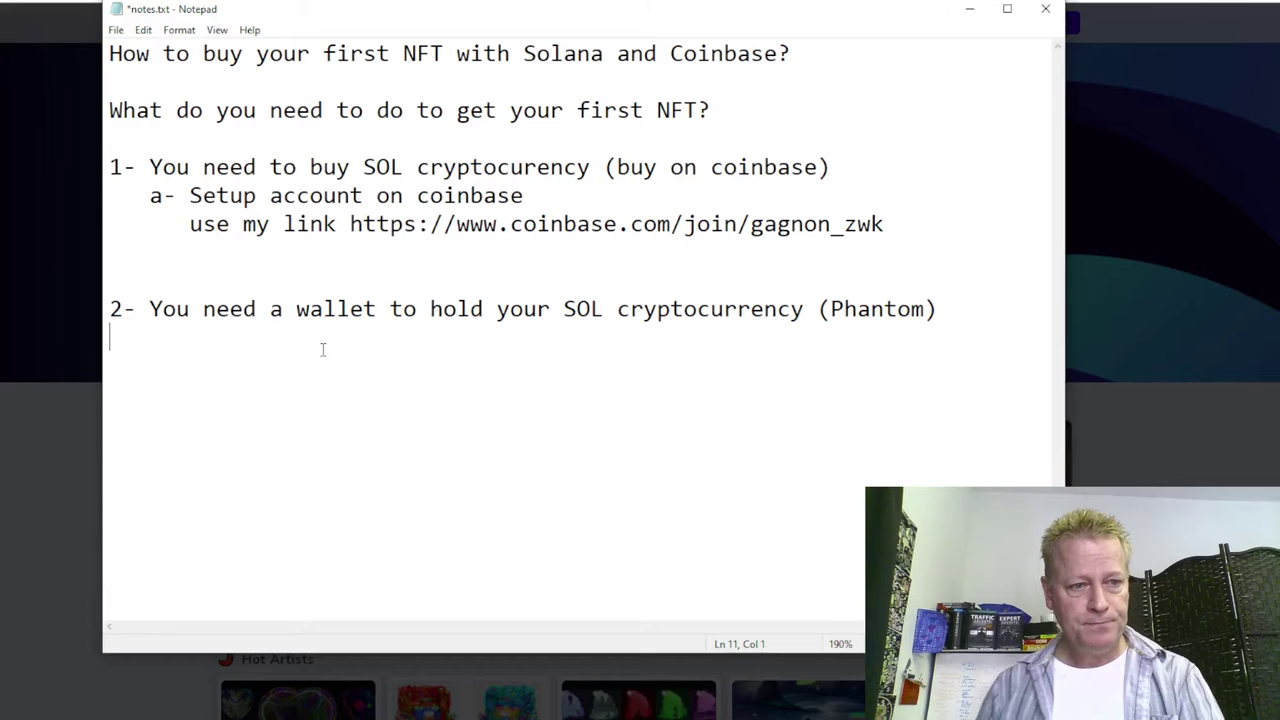
text(a- Go to solsea.io)
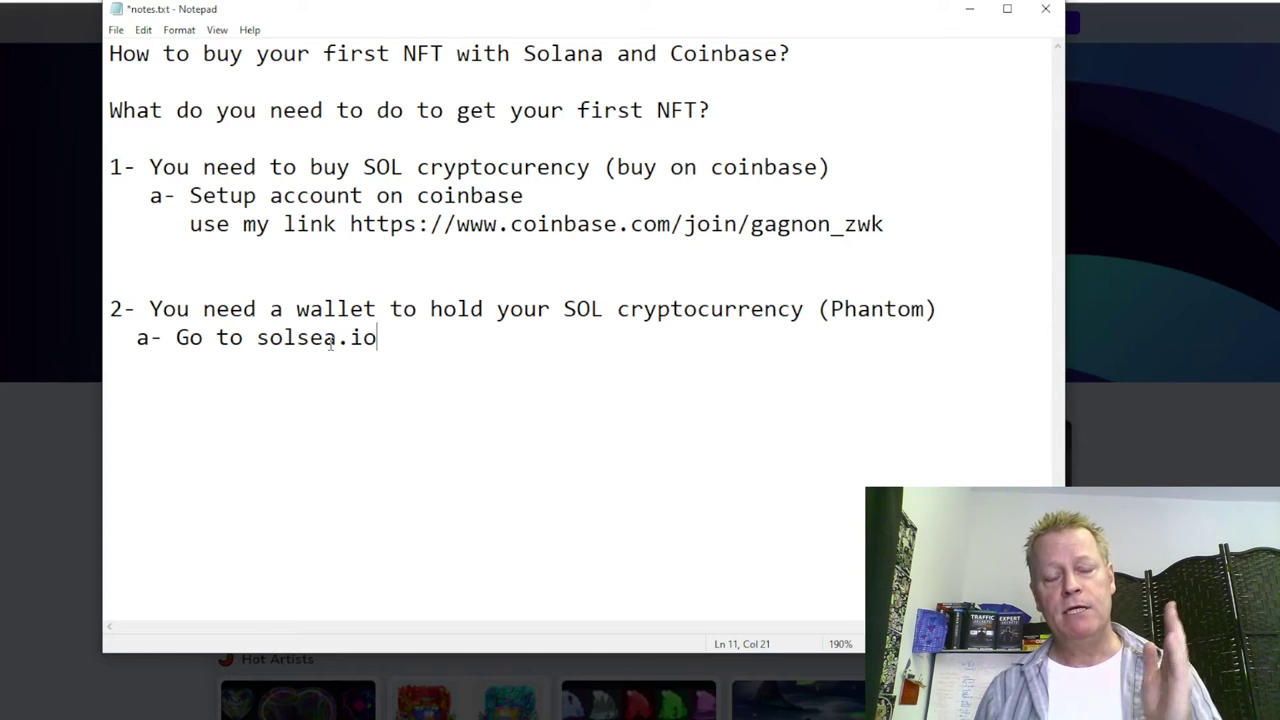
key(Return)
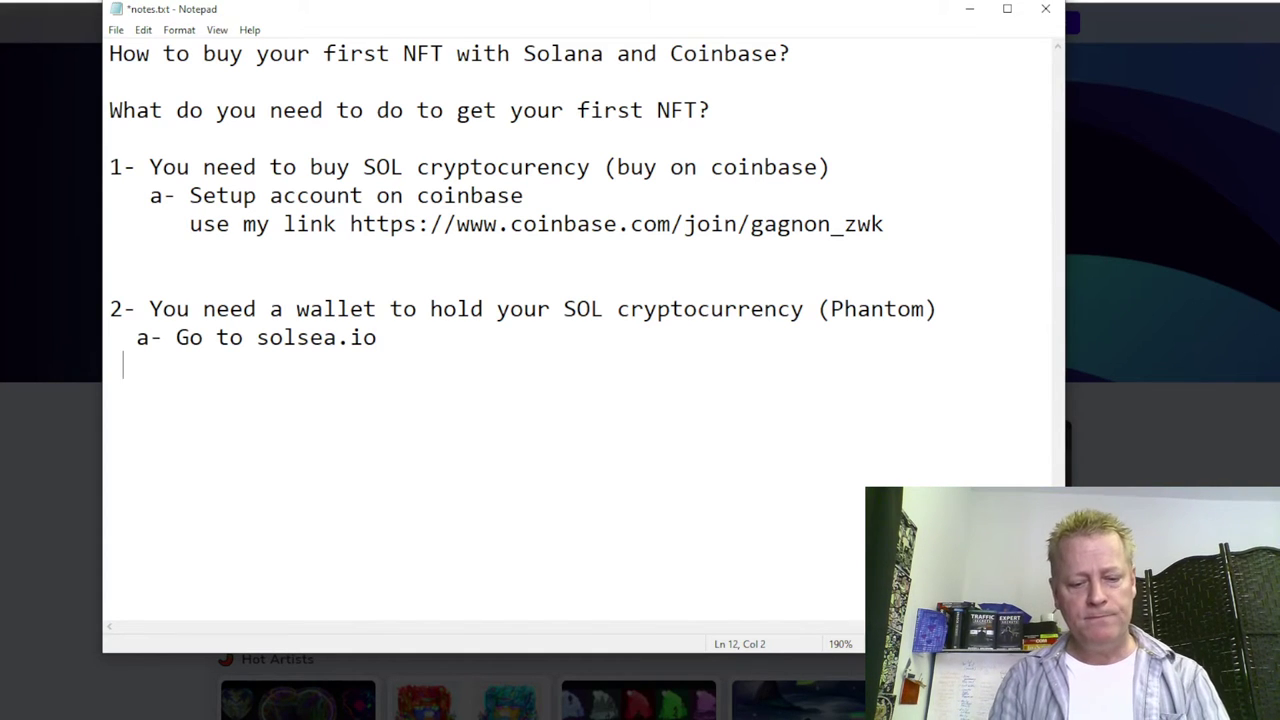
text(b- Clock)
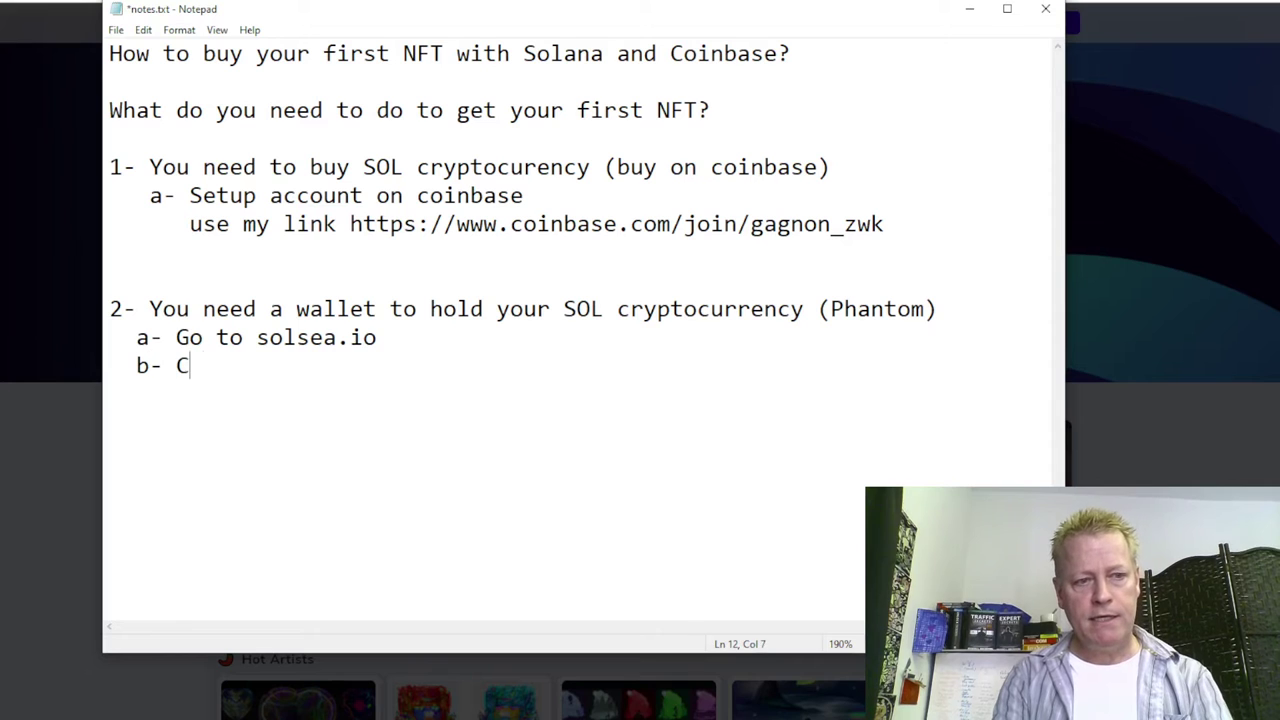
key(BackSpace)
key(BackSpace)
key(BackSpace)
key(BackSpace)
text(ick on connect wallet)
key(Return)
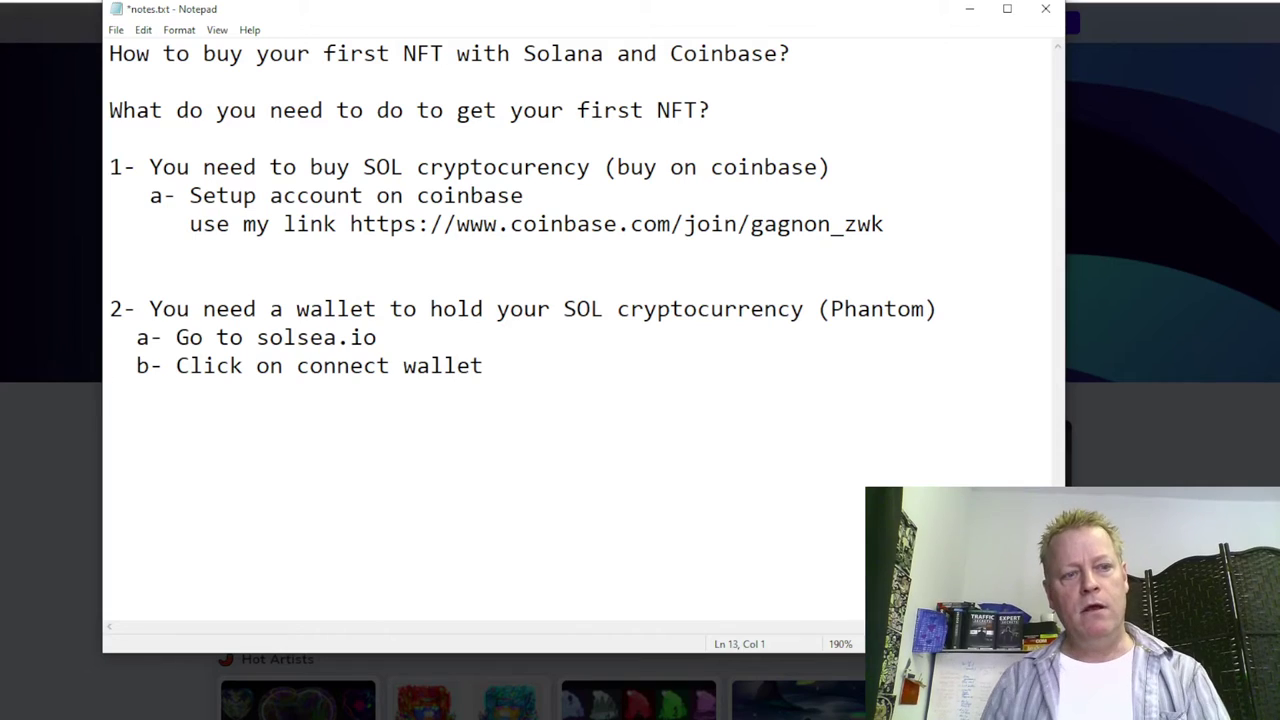
key(alt+Tab)
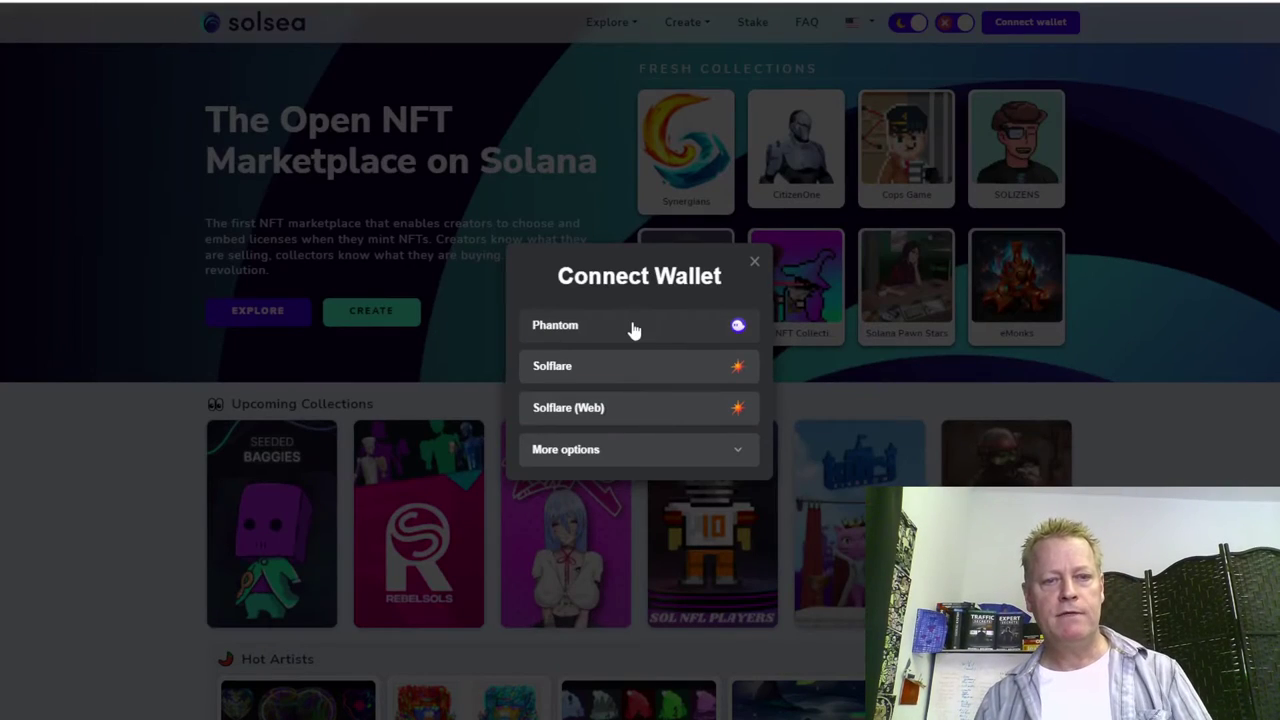
Load solsea.io in a new incognito window and choose Phantom under Connect wallet
click(633, 330)
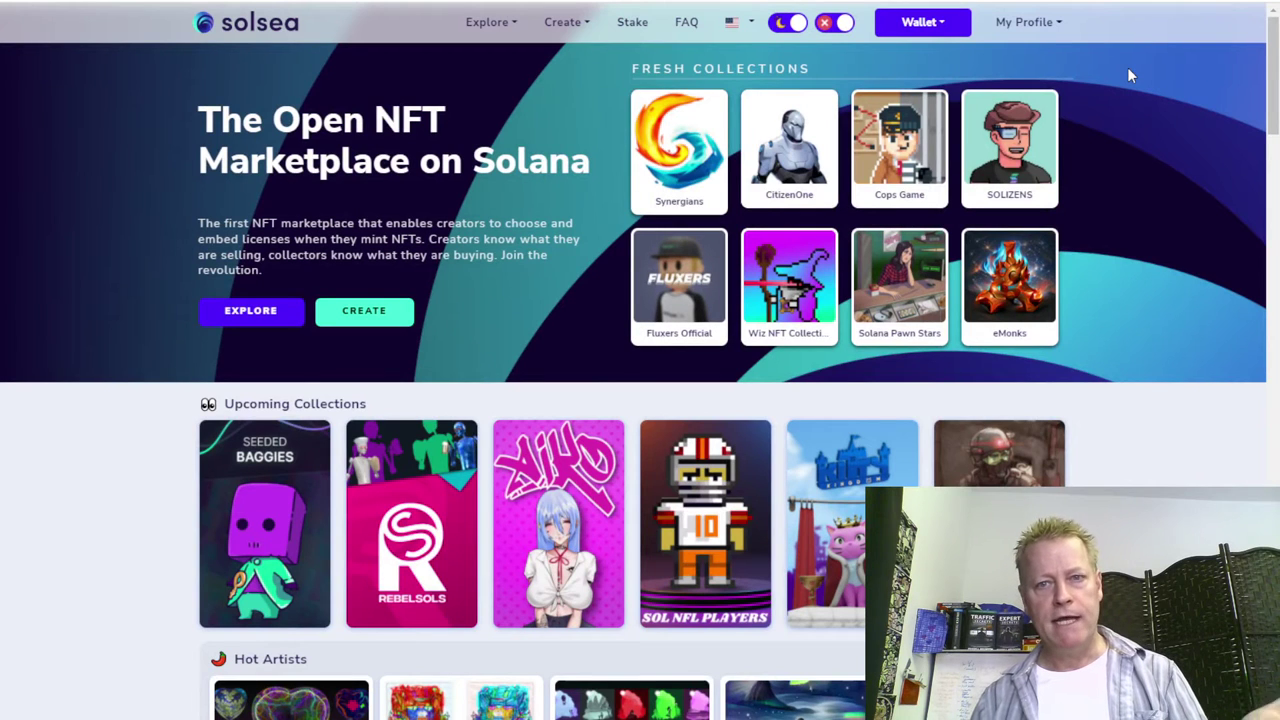
mouse_move(960, 24)
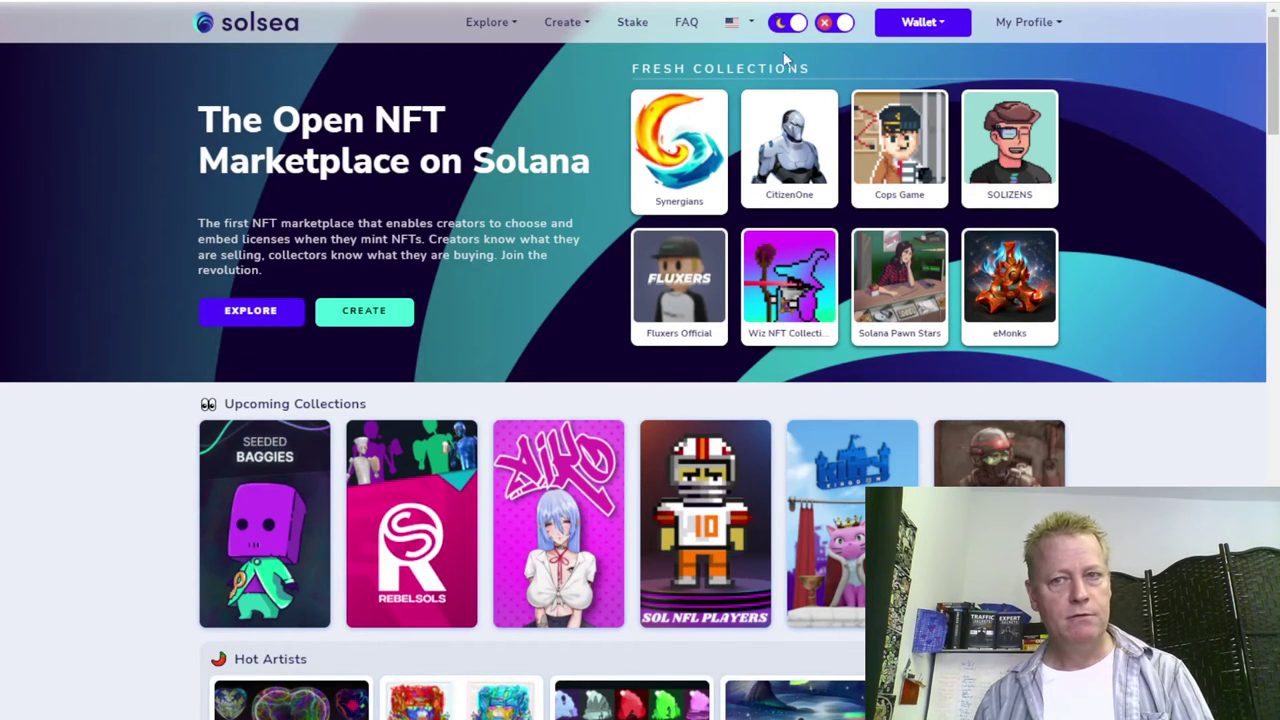
click(1197, 27)
click(1165, 24)
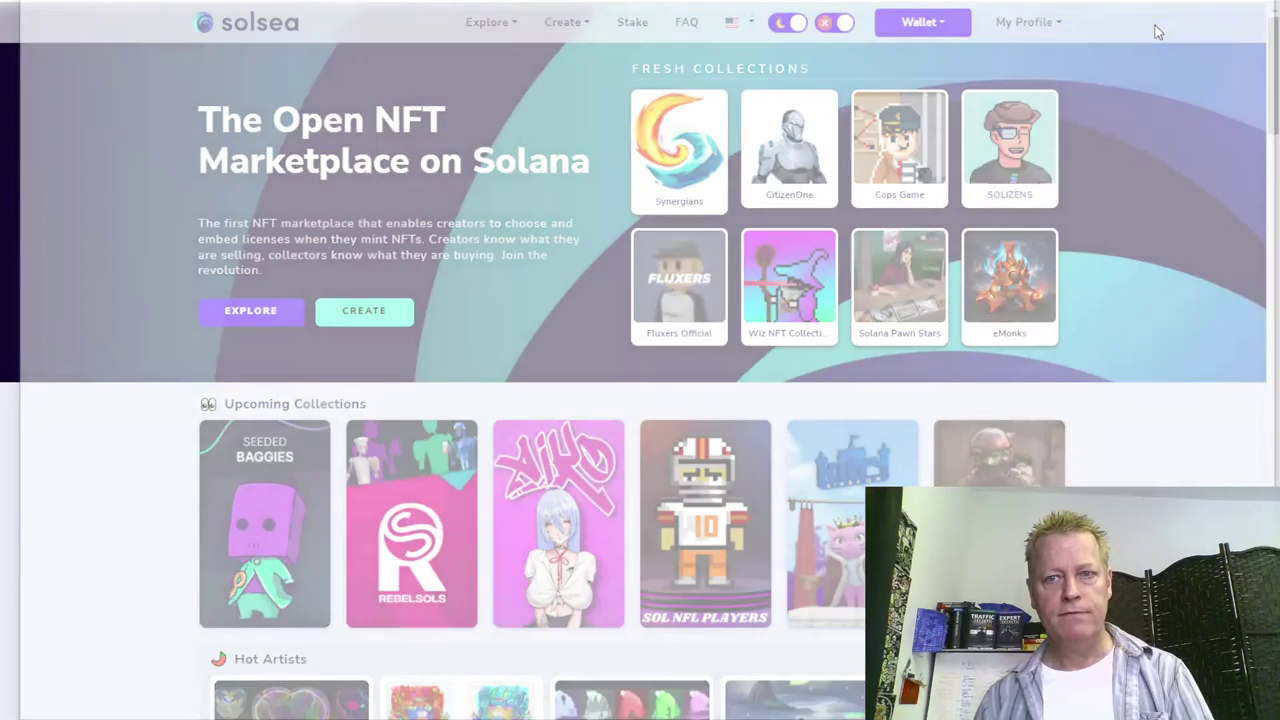
text(https://solsea.io/)
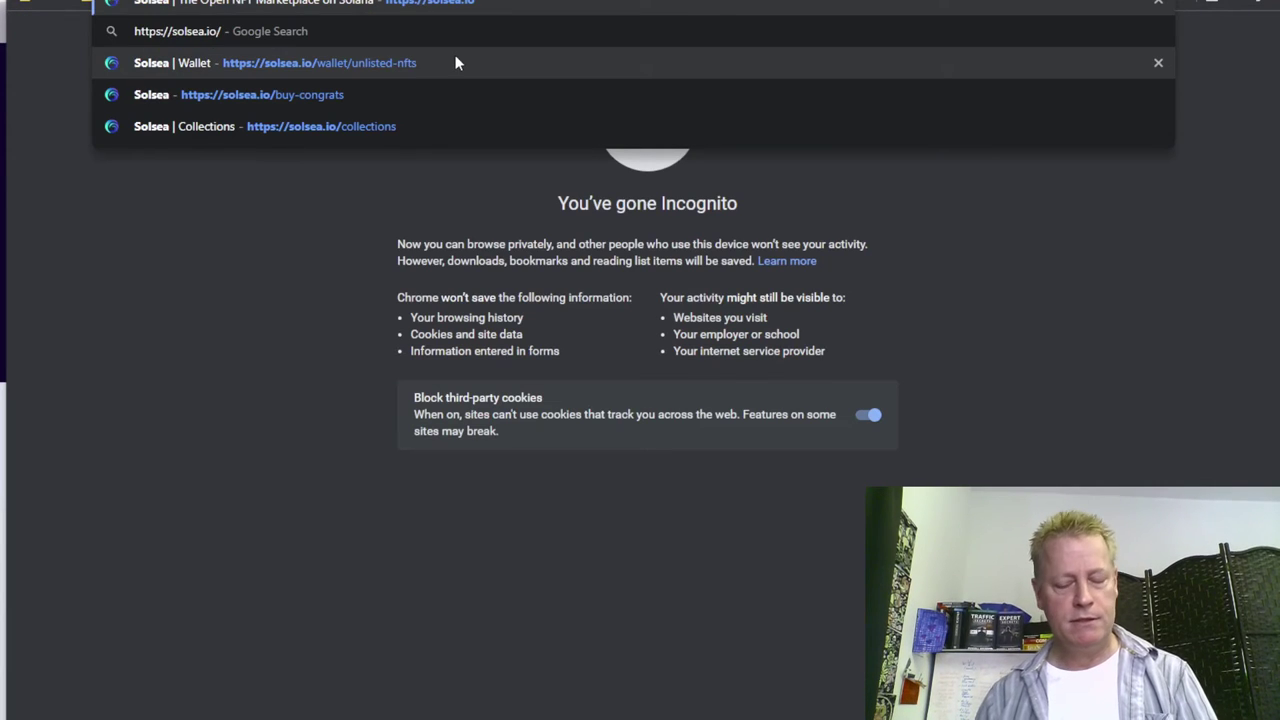
key(Return)
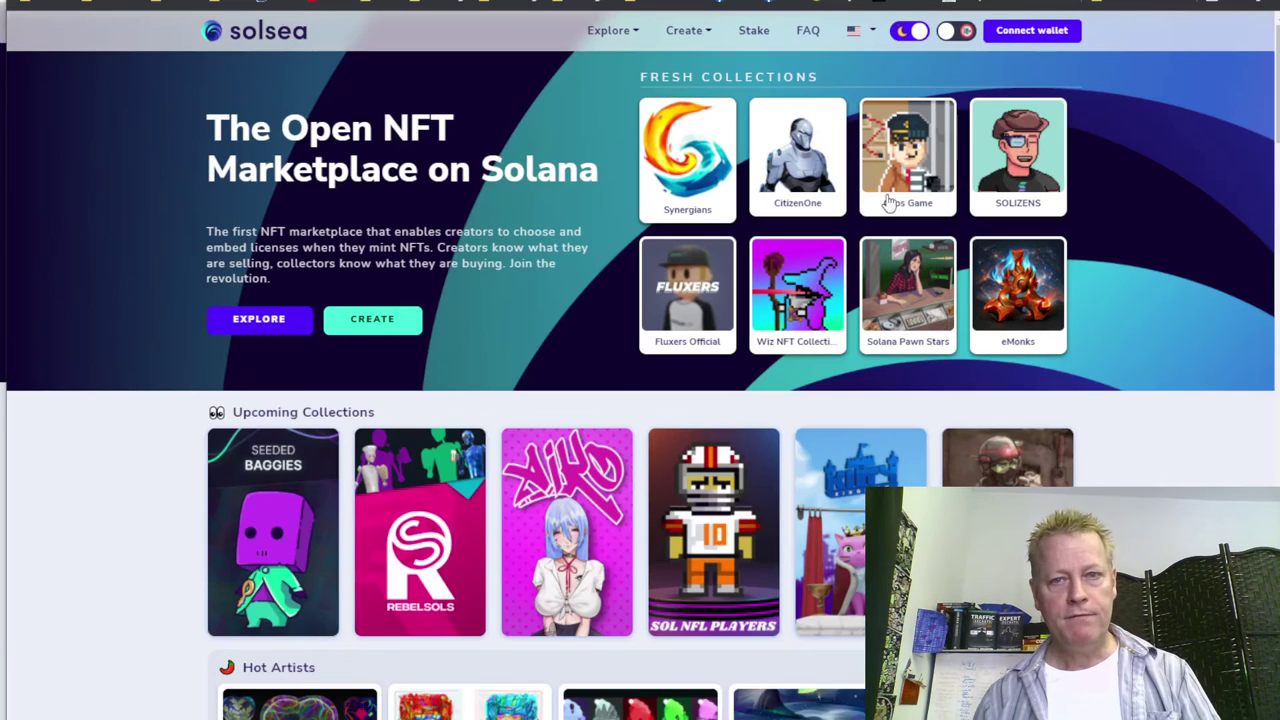
click(1033, 32)
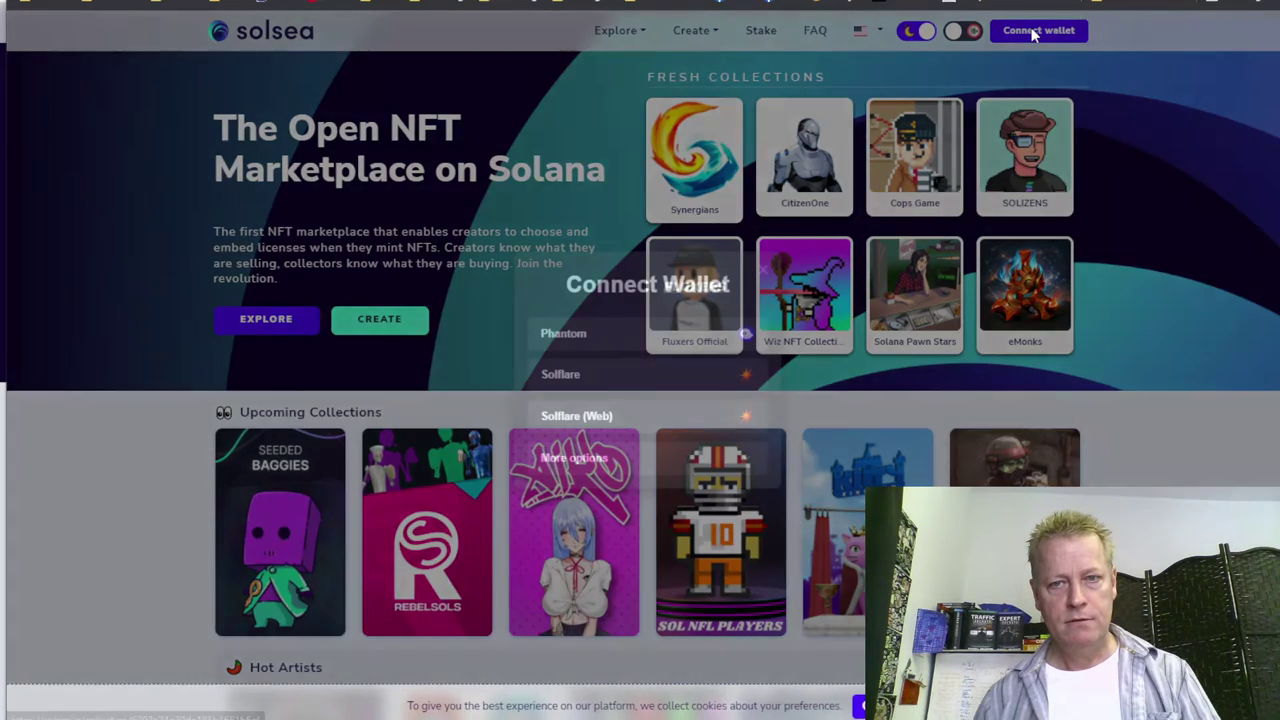
click(611, 345)
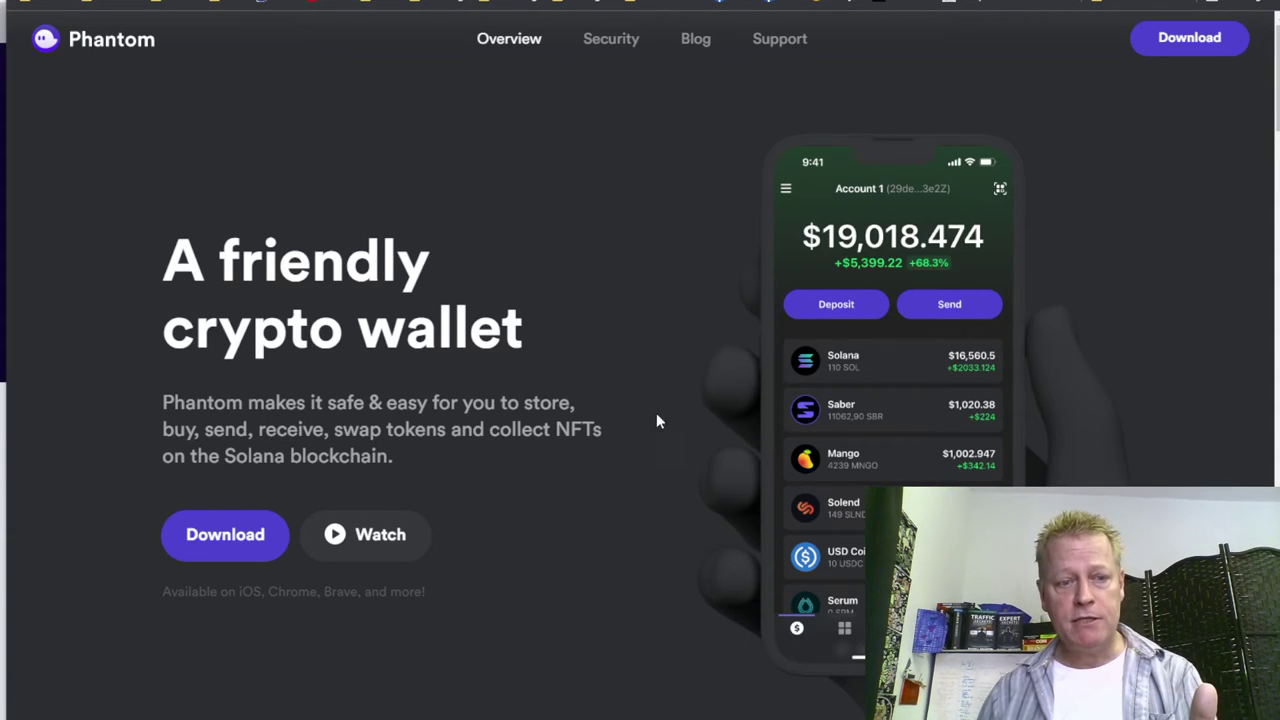
Scroll the Phantom homepage through its wallet, NFT, Mobile and Desktop download sections
scroll(580, 429, down, 4)
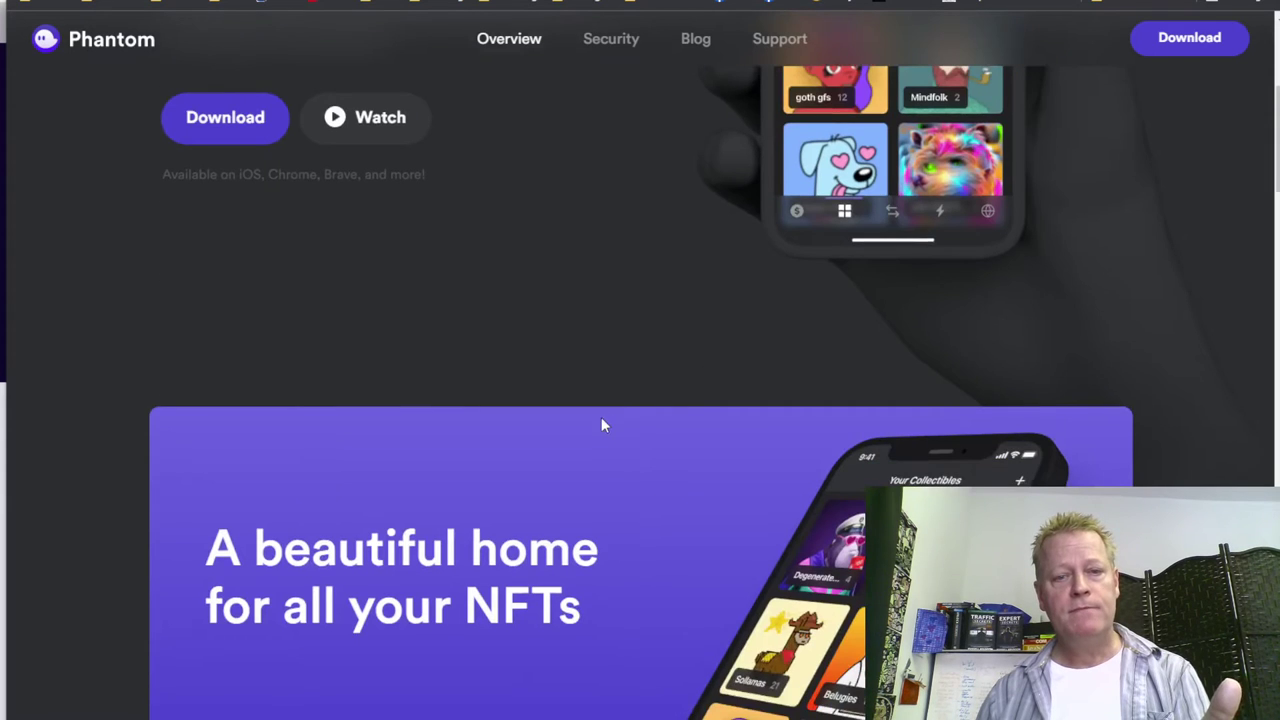
scroll(679, 378, down, 1)
scroll(679, 380, up, 5)
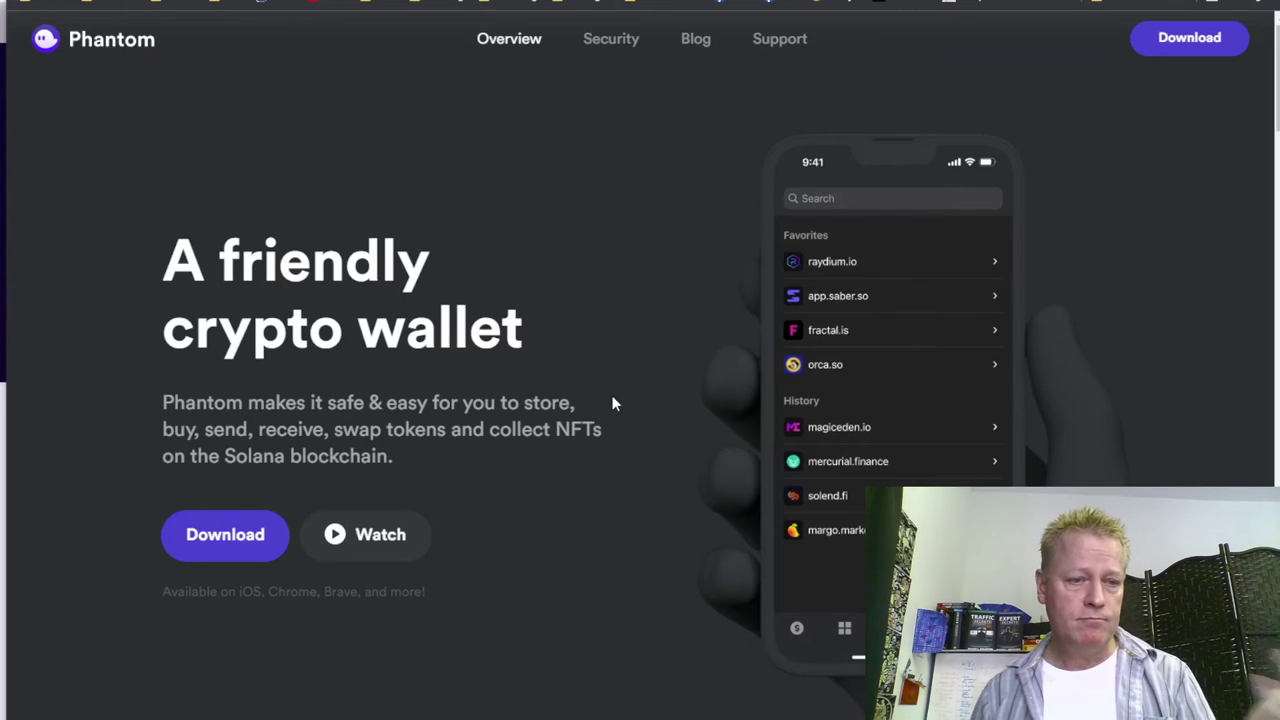
scroll(643, 497, down, 2)
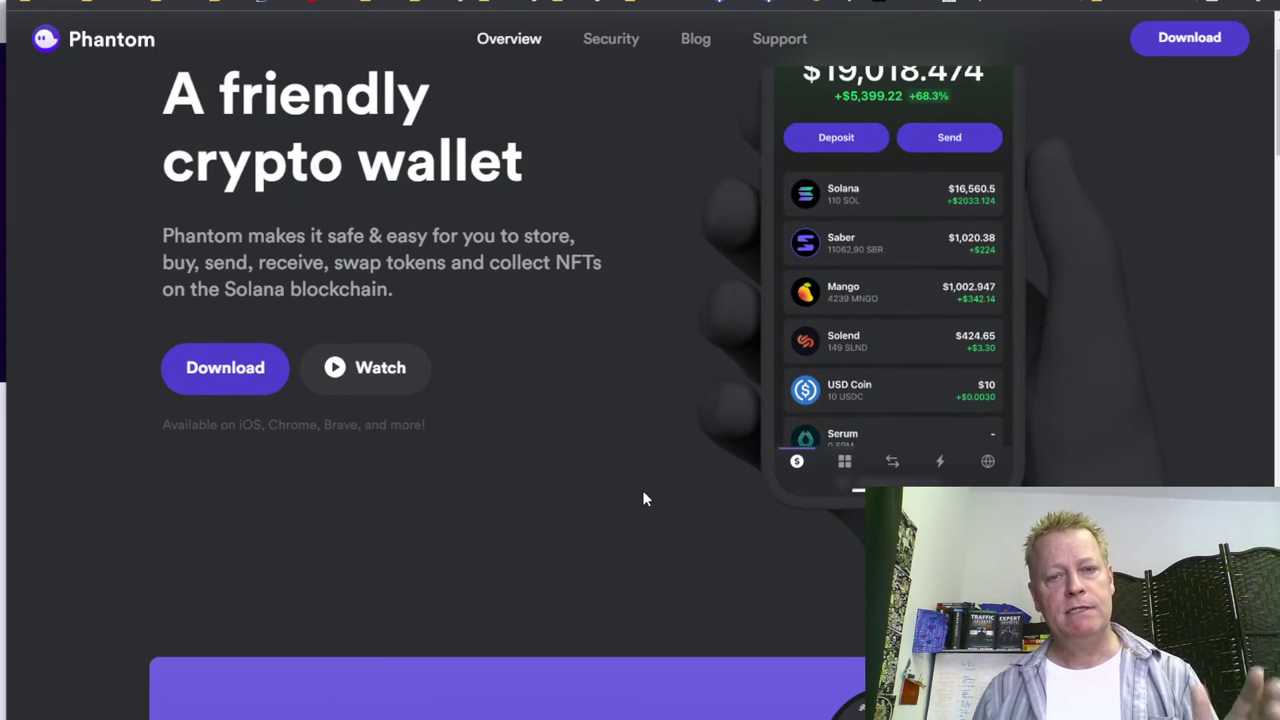
scroll(643, 495, down, 15)
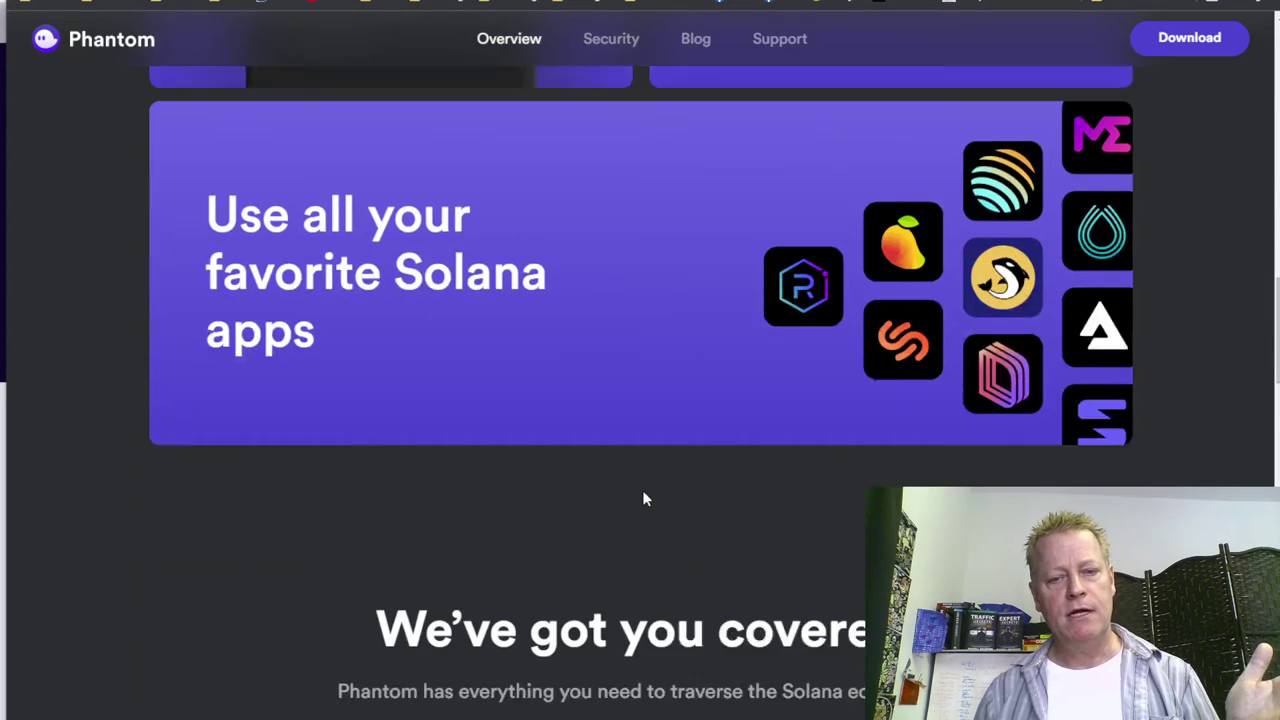
scroll(642, 490, up, 17)
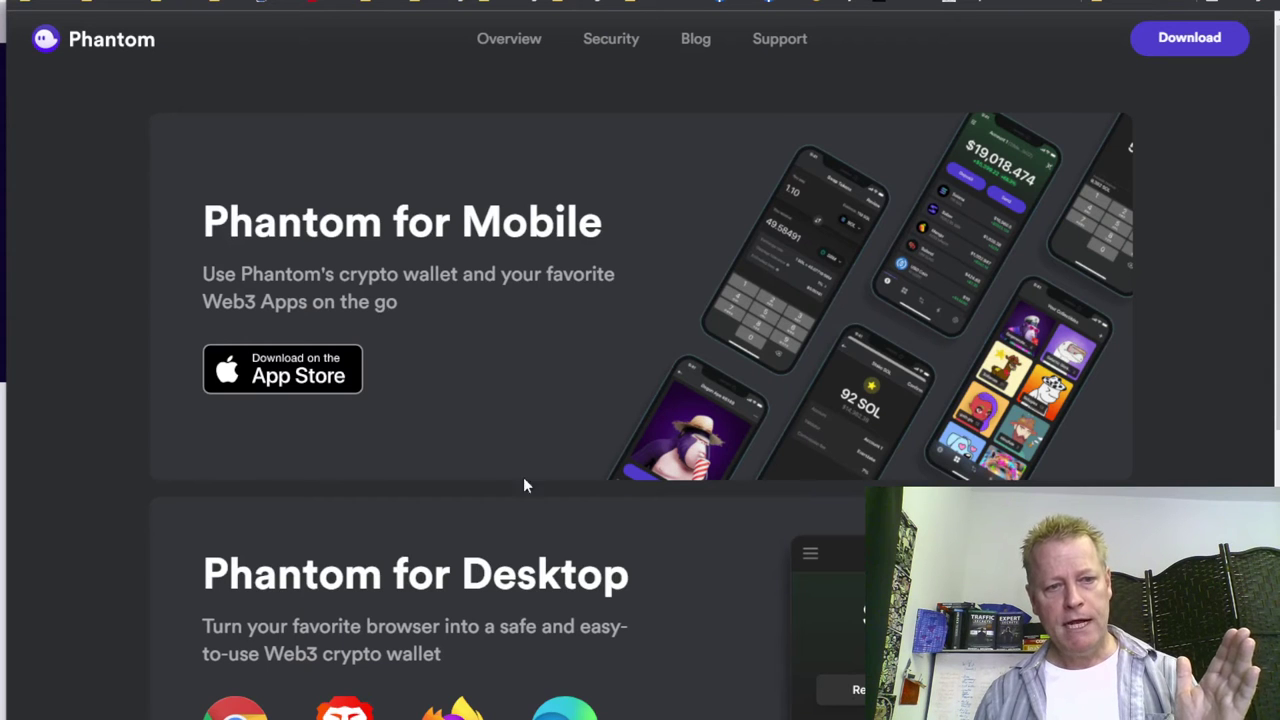
scroll(540, 555, down, 2)
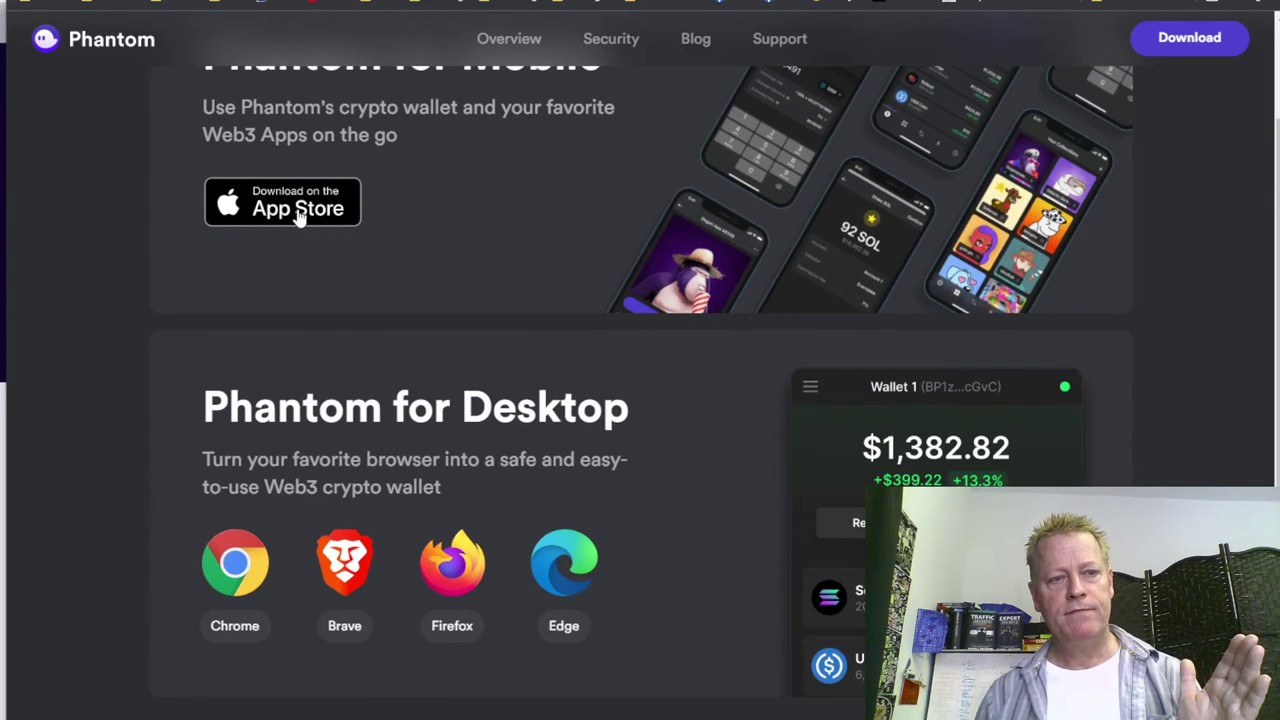
scroll(679, 468, down, 3)
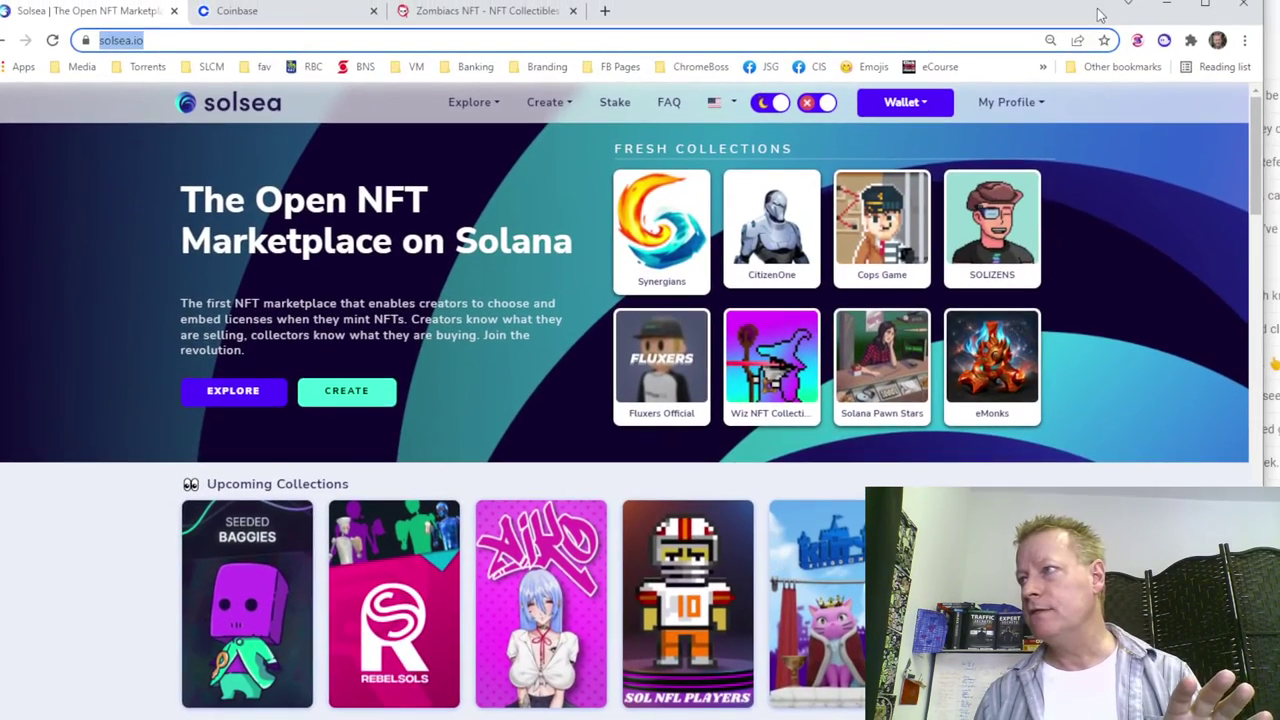
In Chrome's Extensions menu, unpin and then re-pin Phantom to the toolbar
click(1190, 40)
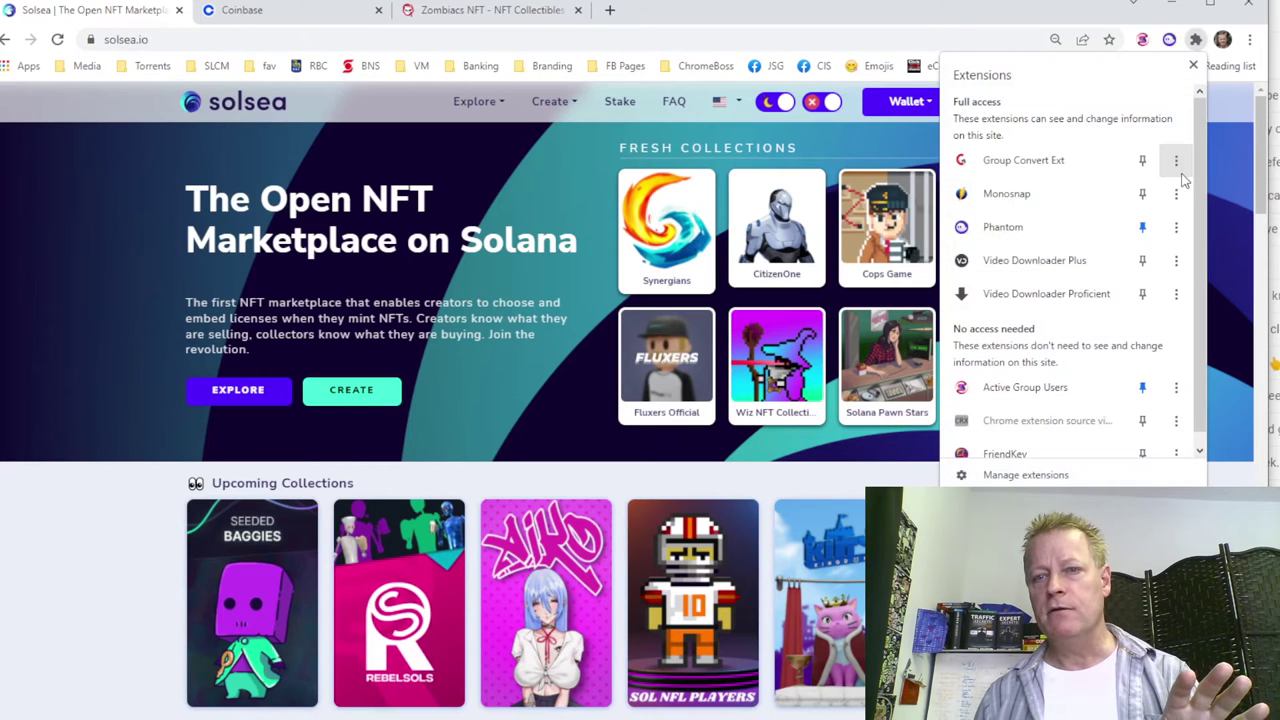
scroll(1072, 325, down, 1)
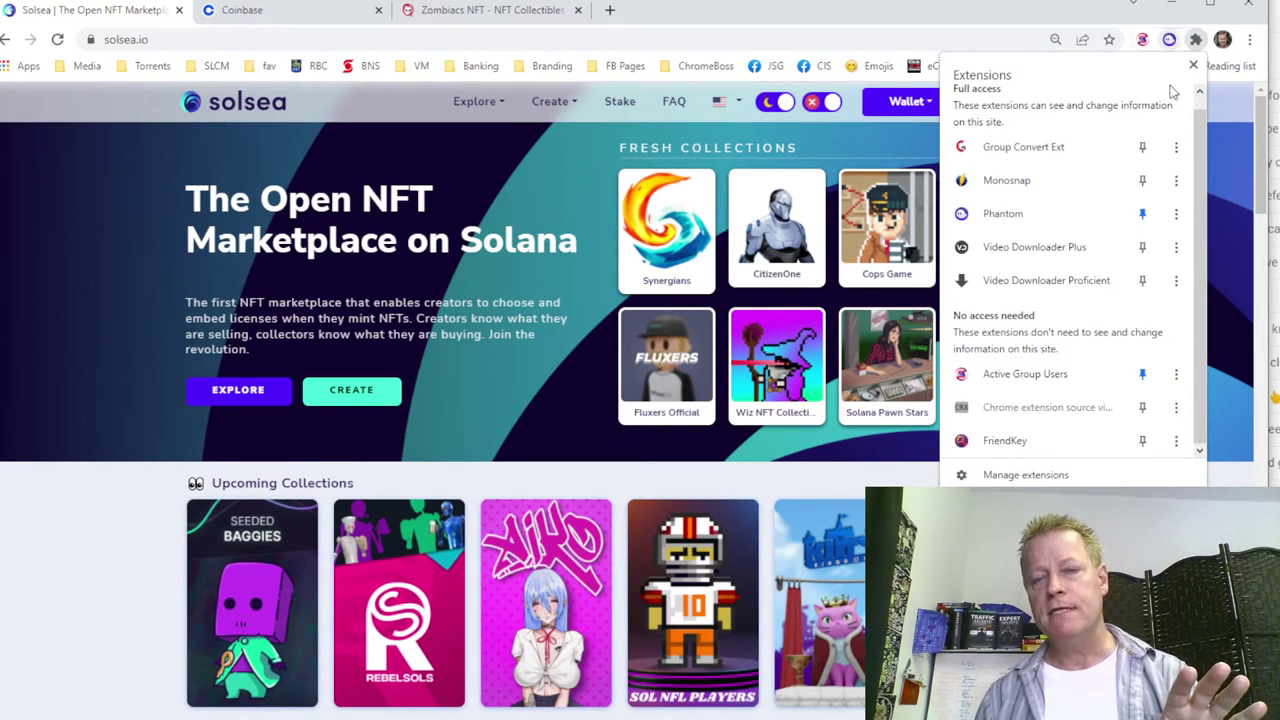
click(1141, 215)
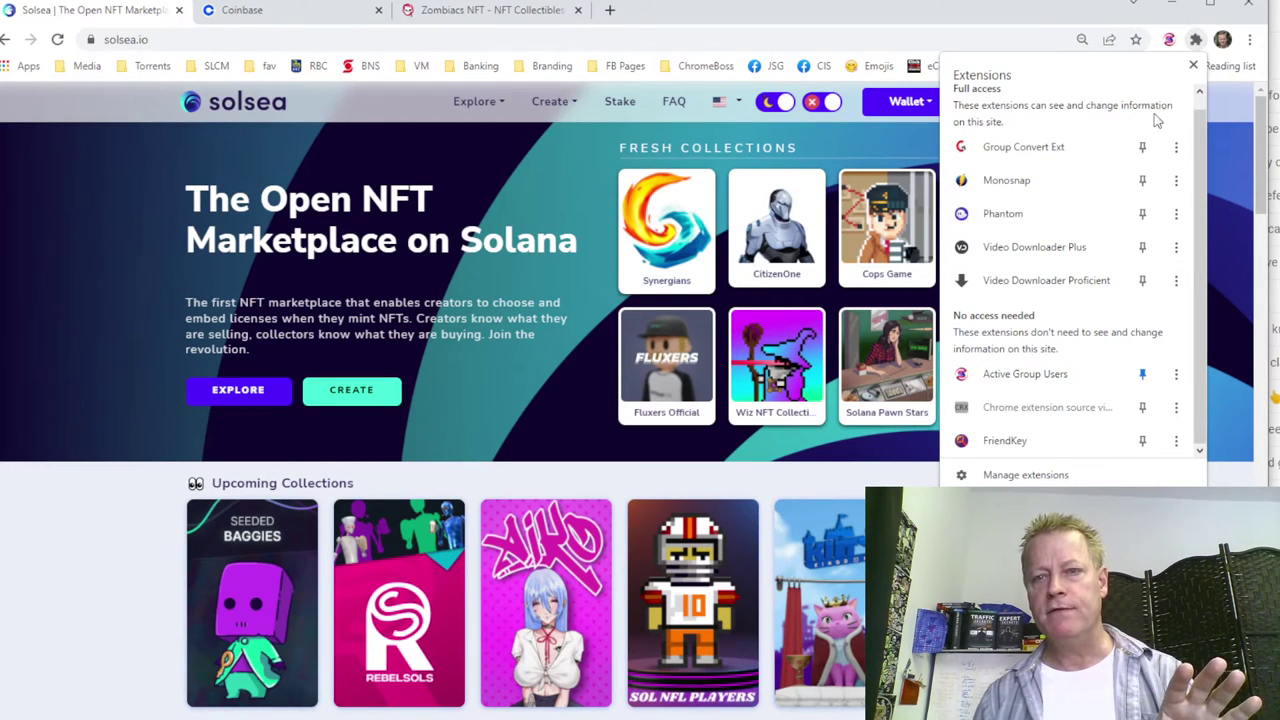
click(1143, 214)
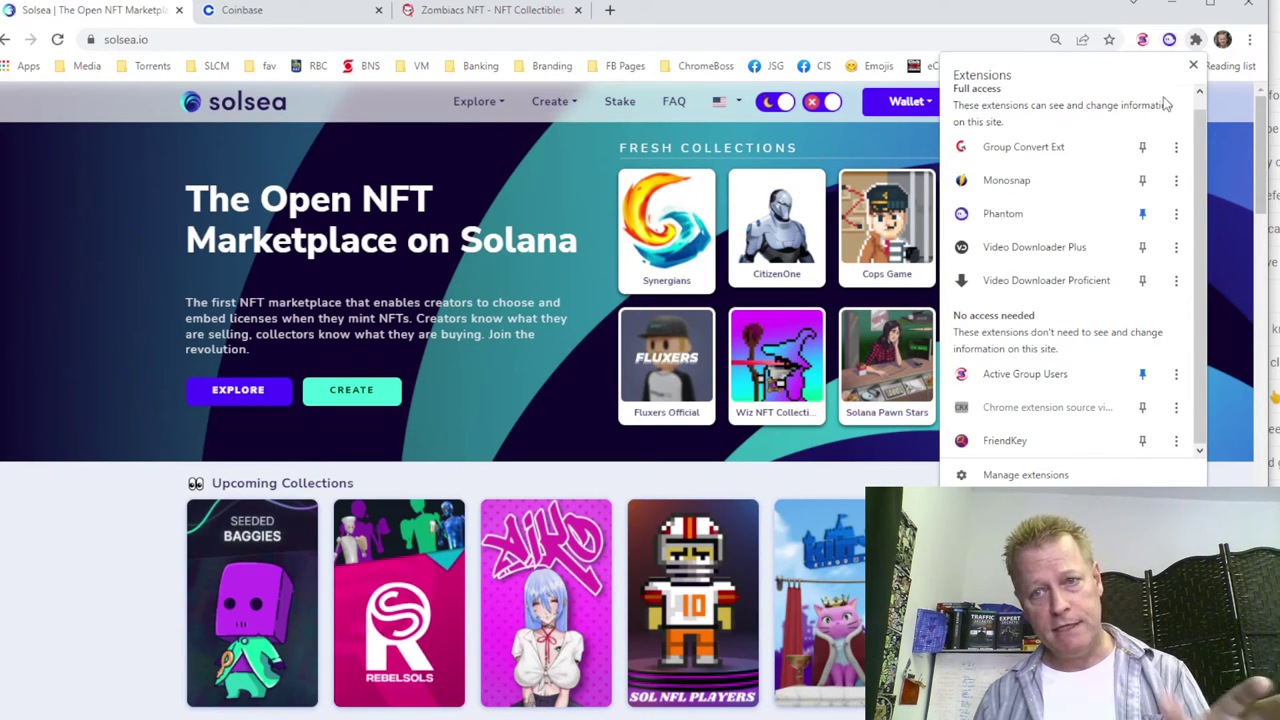
Unlock the Phantom extension with the wallet password and show its account list
click(1030, 39)
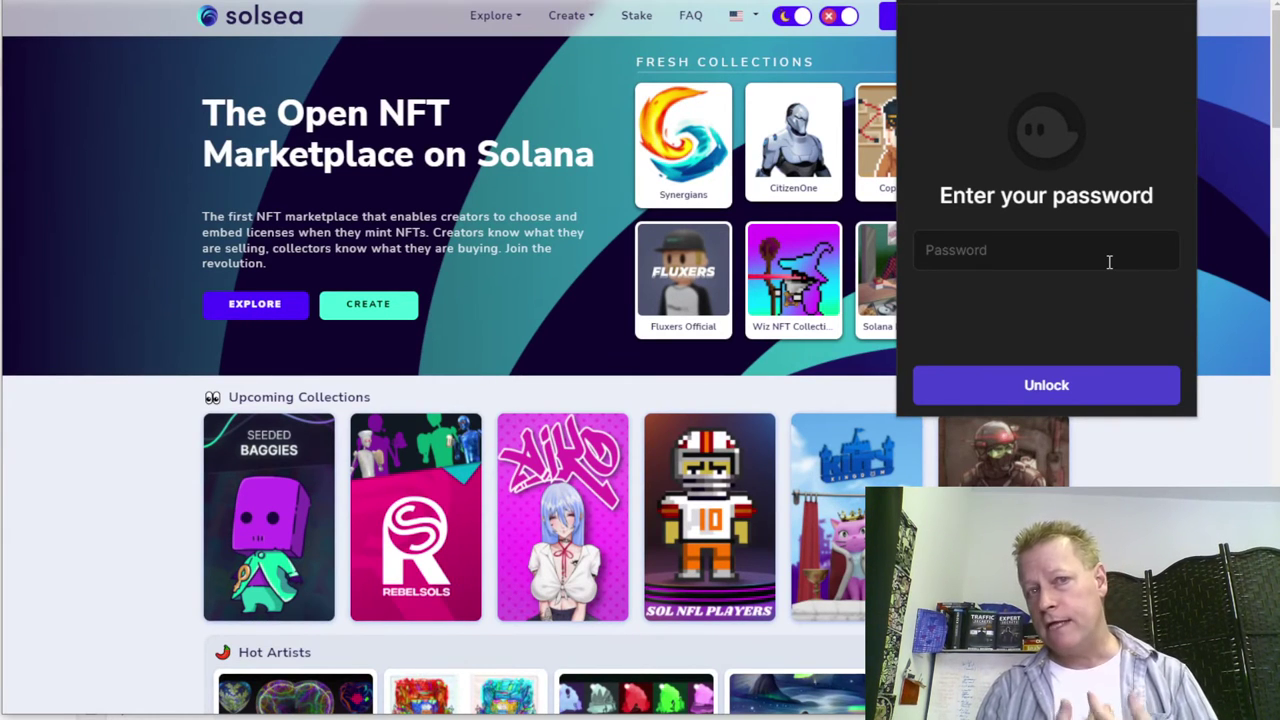
text(********)
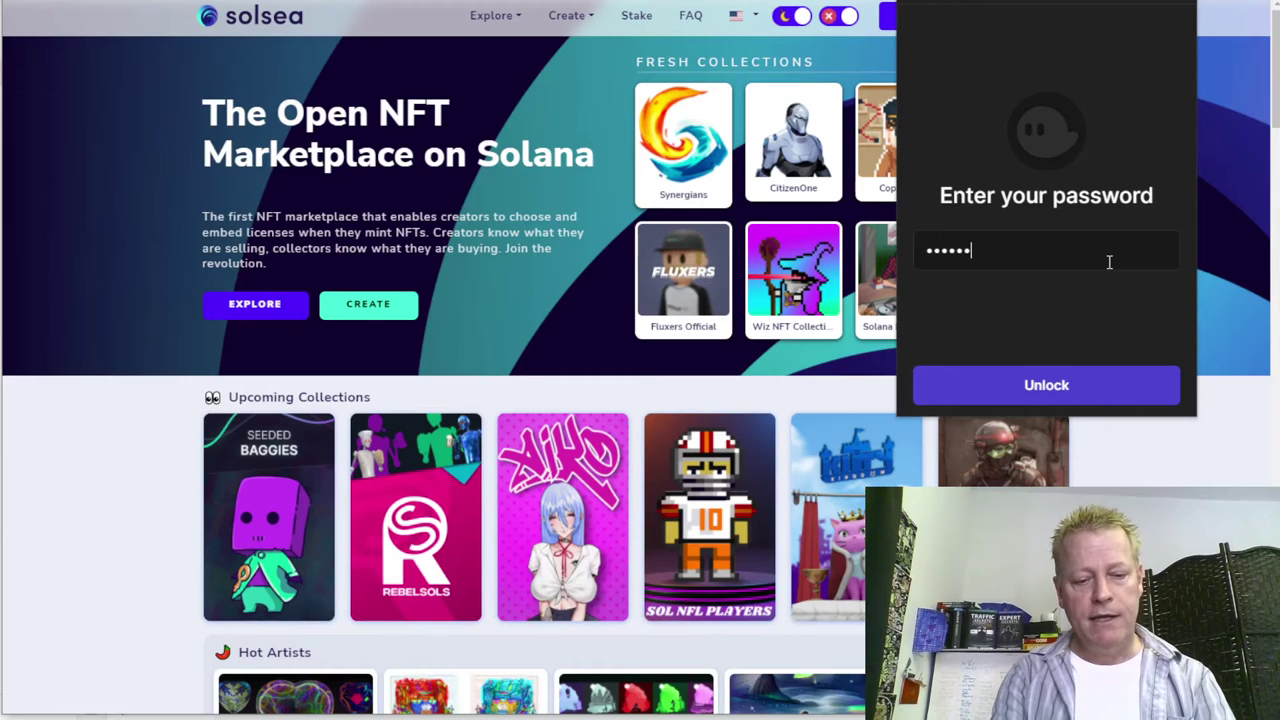
key(Return)
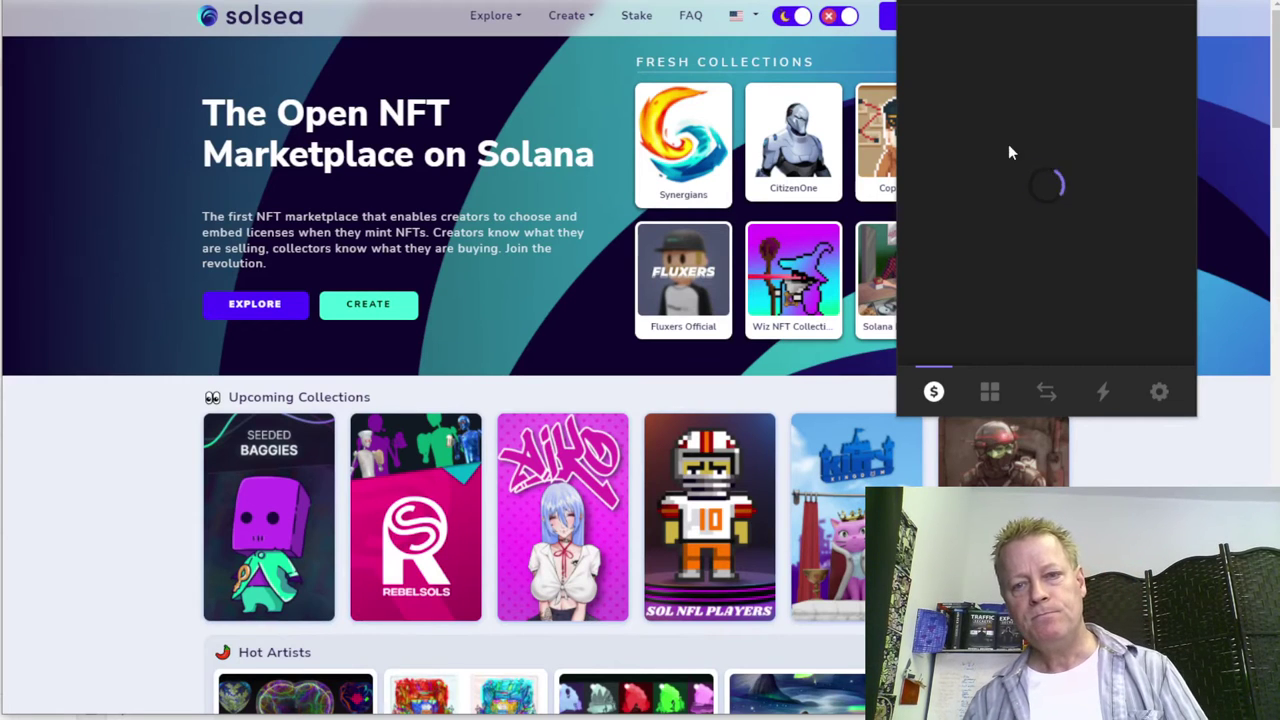
click(951, 28)
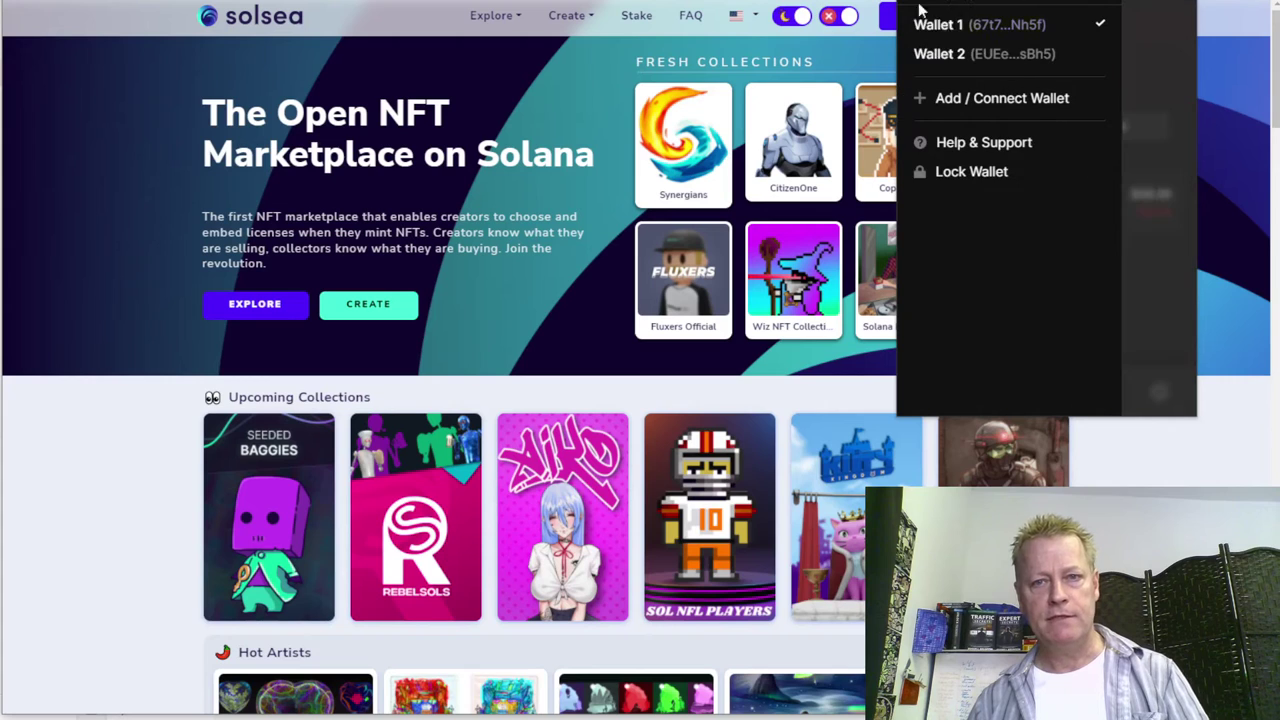
Switch Phantom to Wallet 2 and confirm its 0 SOL balance and empty Collectibles tab
click(953, 58)
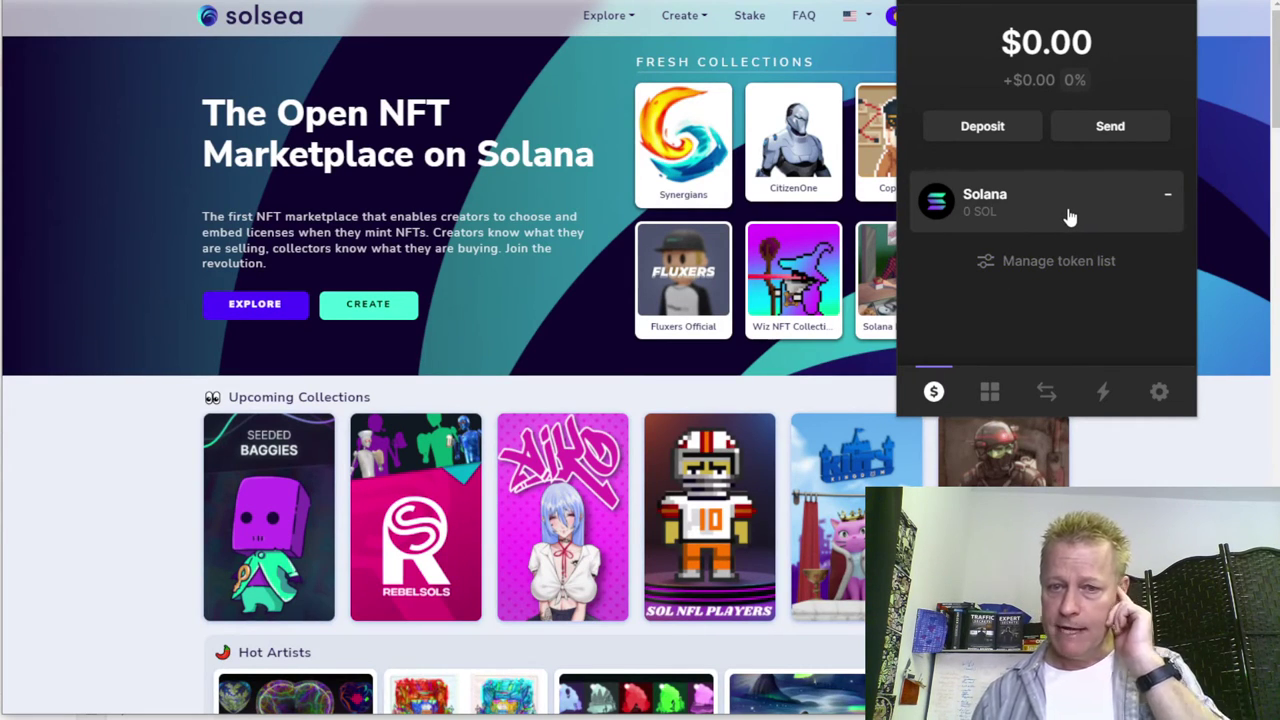
click(989, 391)
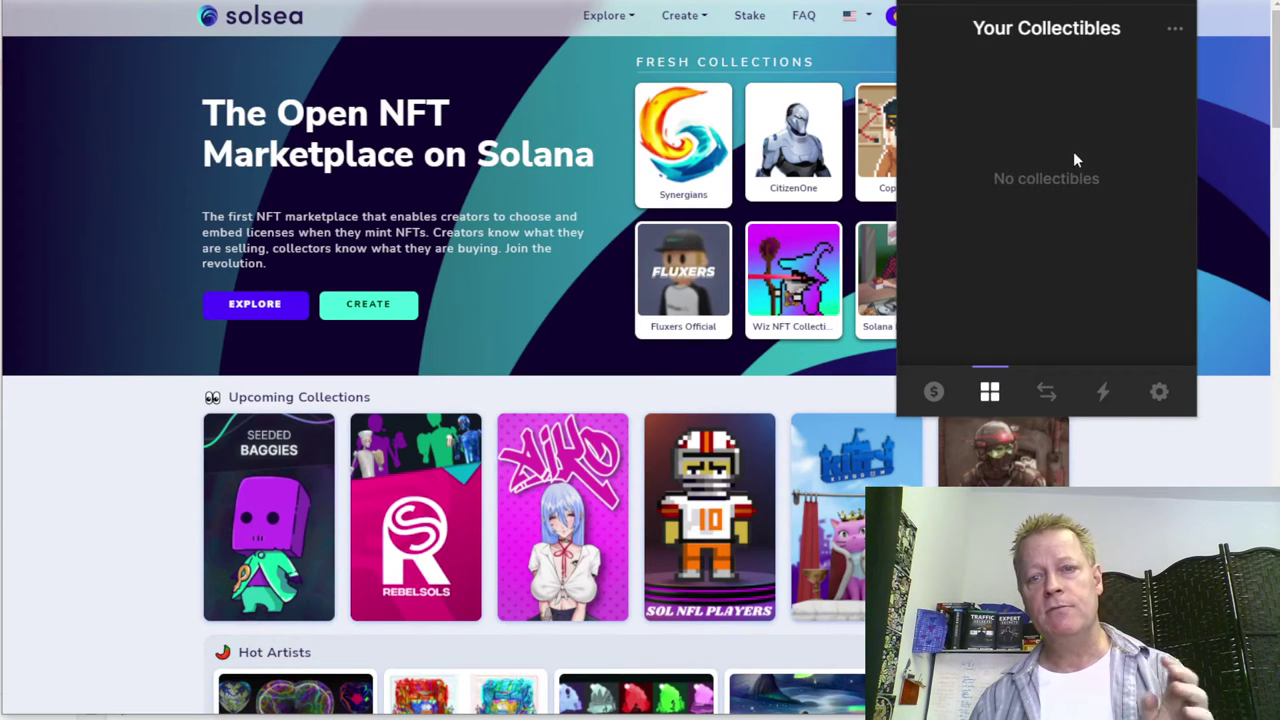
click(933, 391)
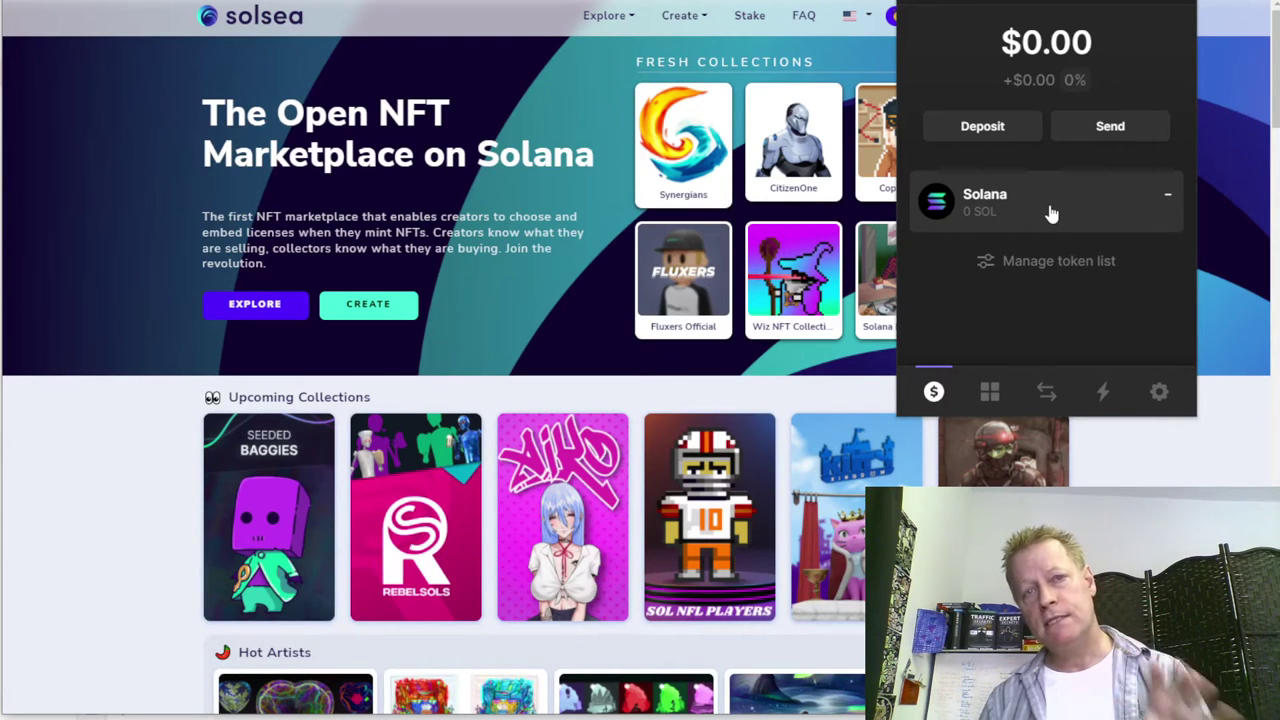
Connect Phantom to Solsea, approve the connection, and check the wallet menu's 0 SOL balance
click(1225, 417)
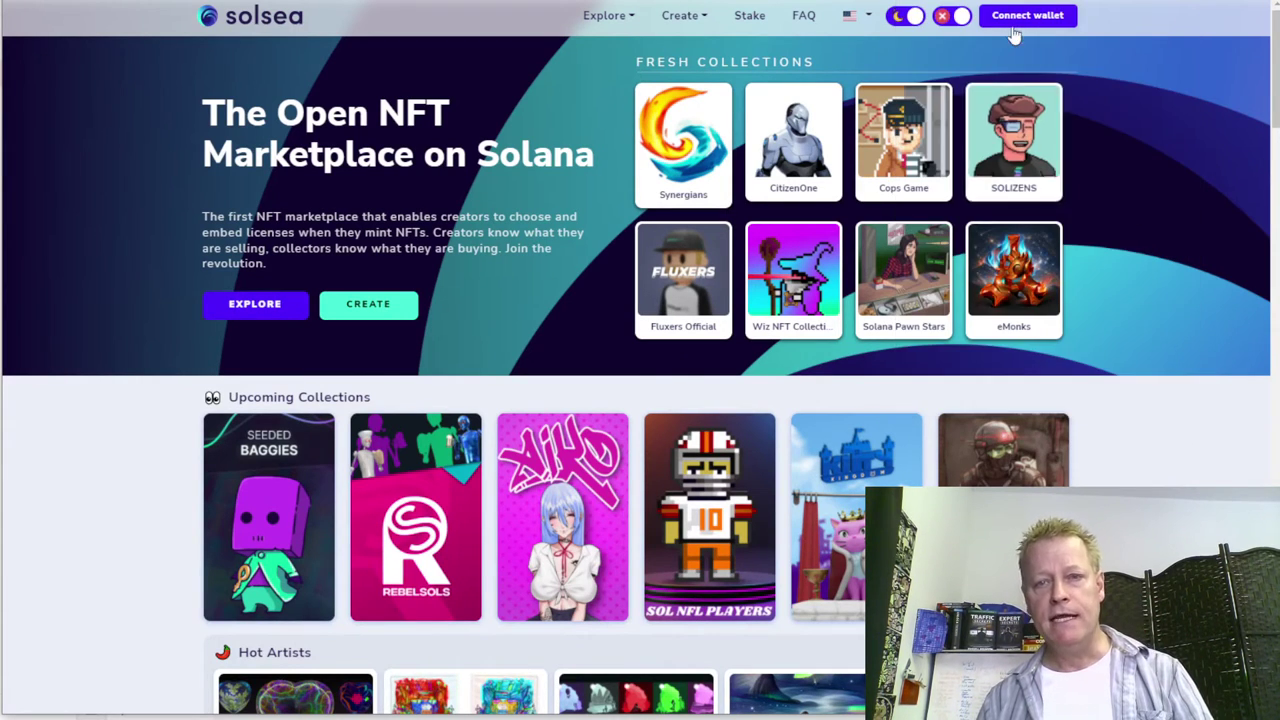
click(1014, 22)
click(603, 331)
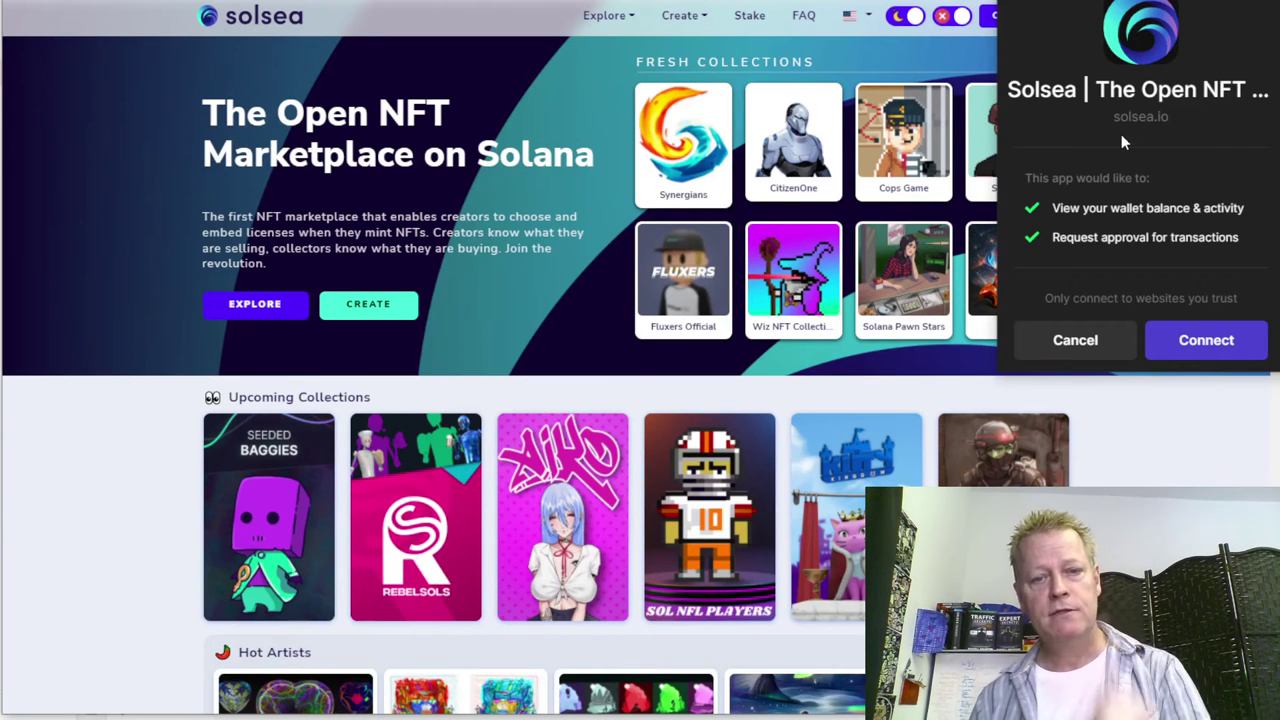
click(1197, 341)
click(941, 28)
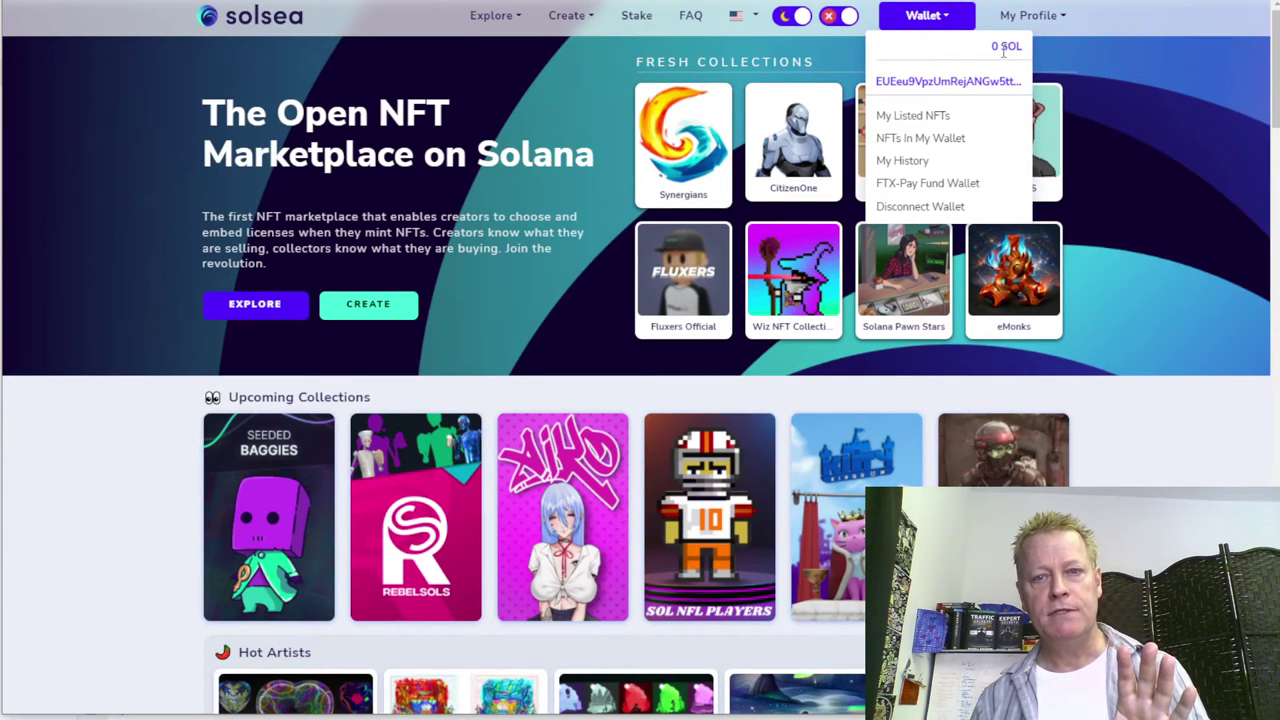
View and reload the NFTs In My Wallet page, then disconnect the wallet from Solsea
click(921, 140)
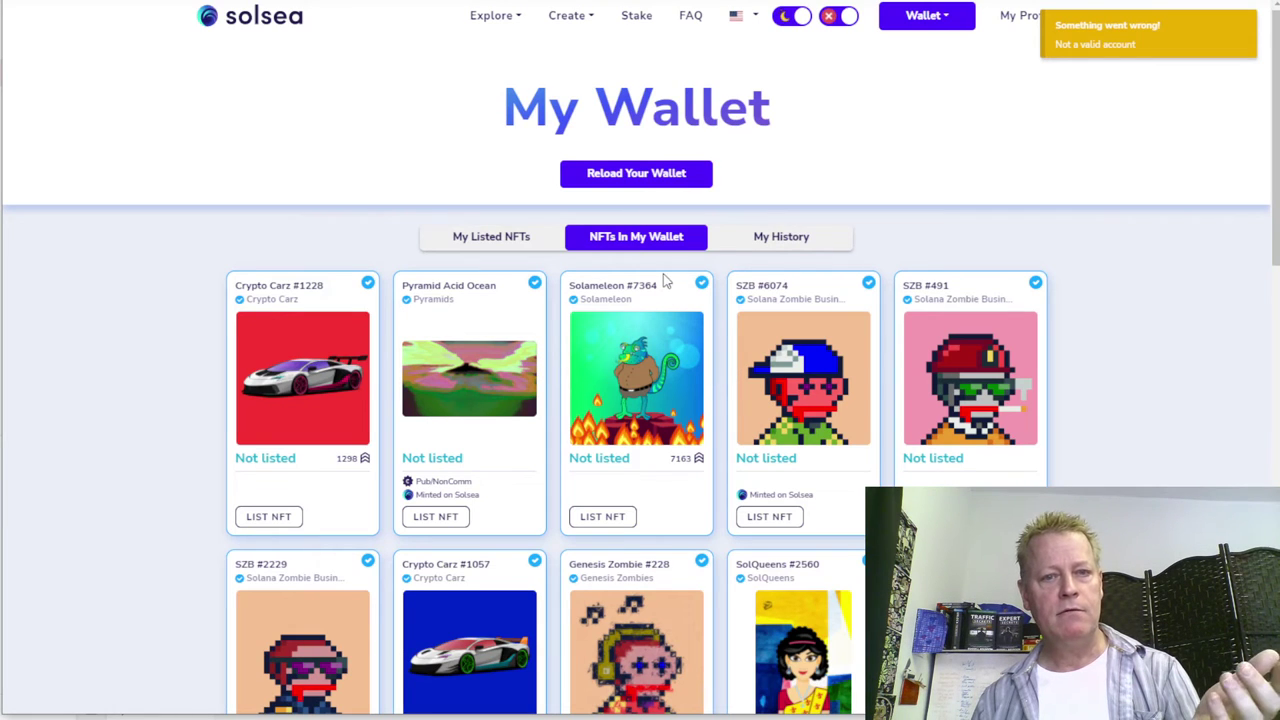
click(706, 177)
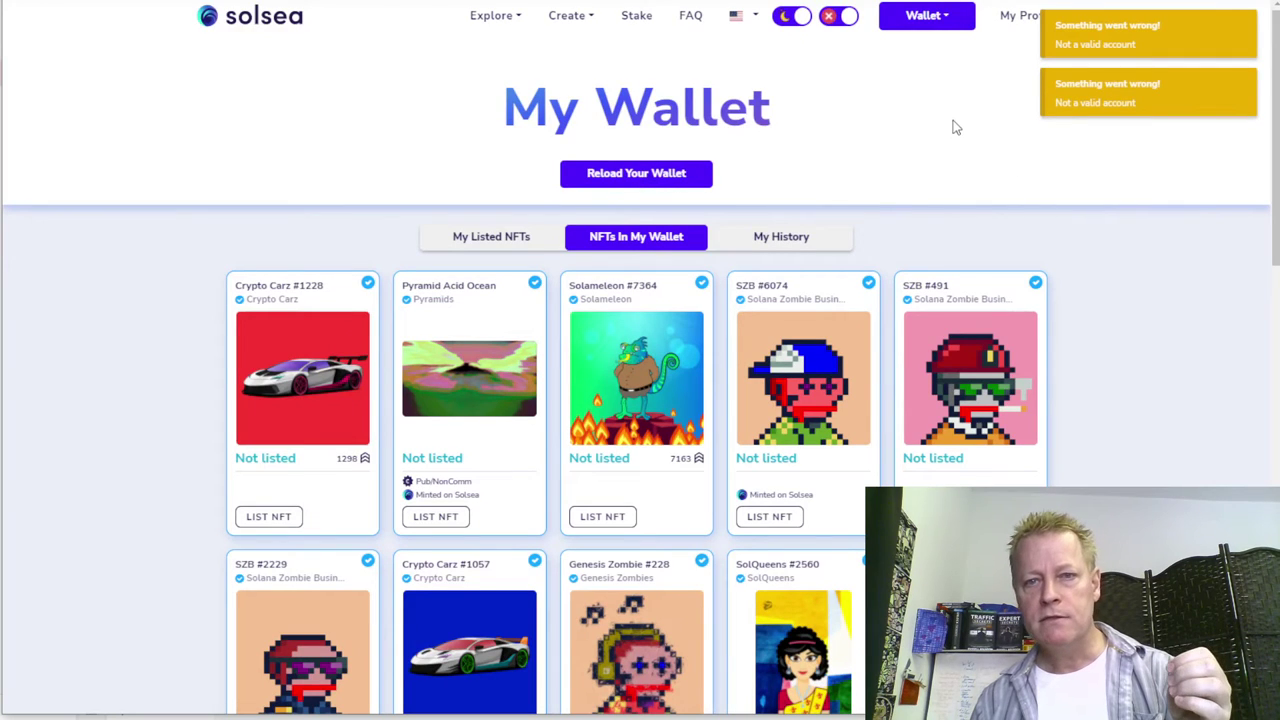
click(927, 17)
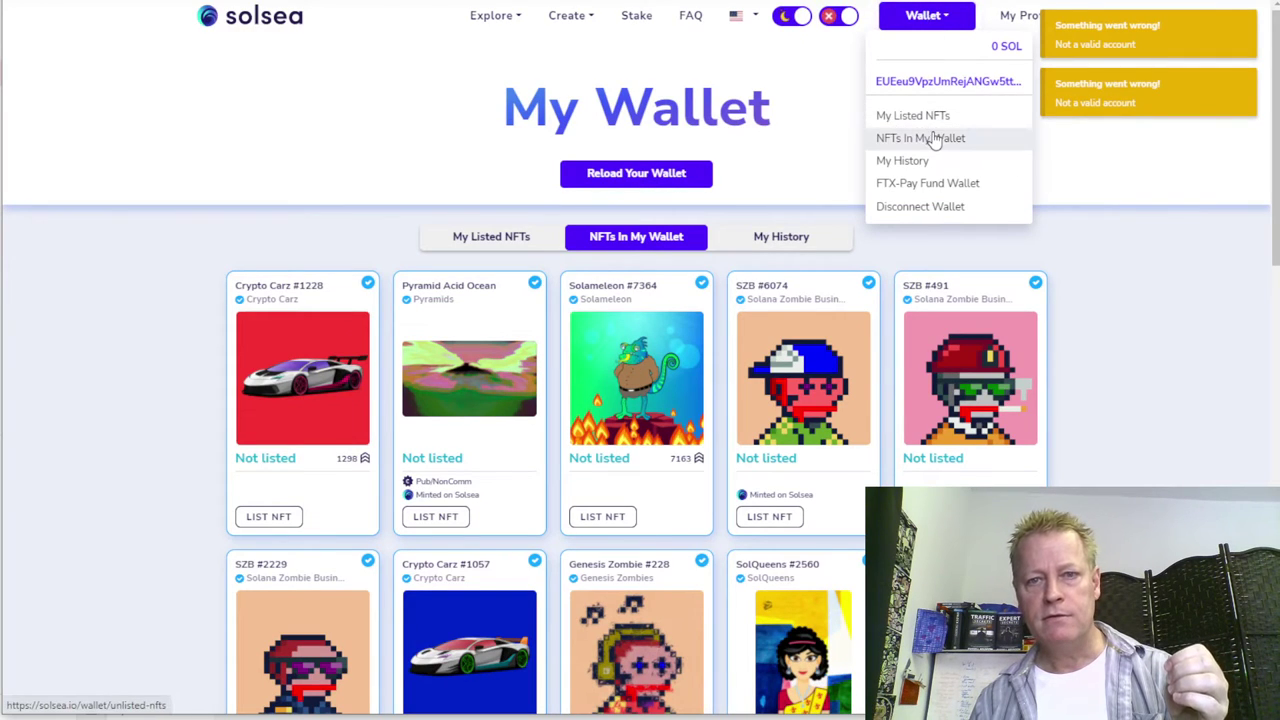
click(1127, 222)
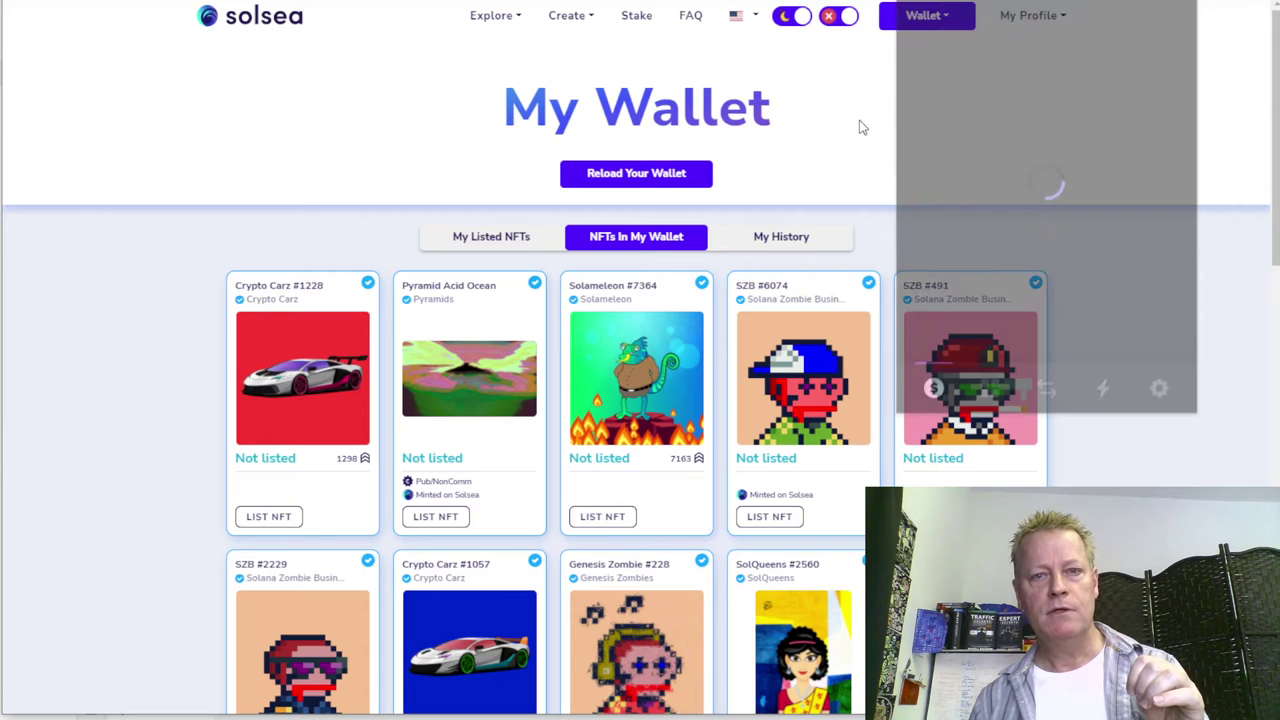
click(925, 15)
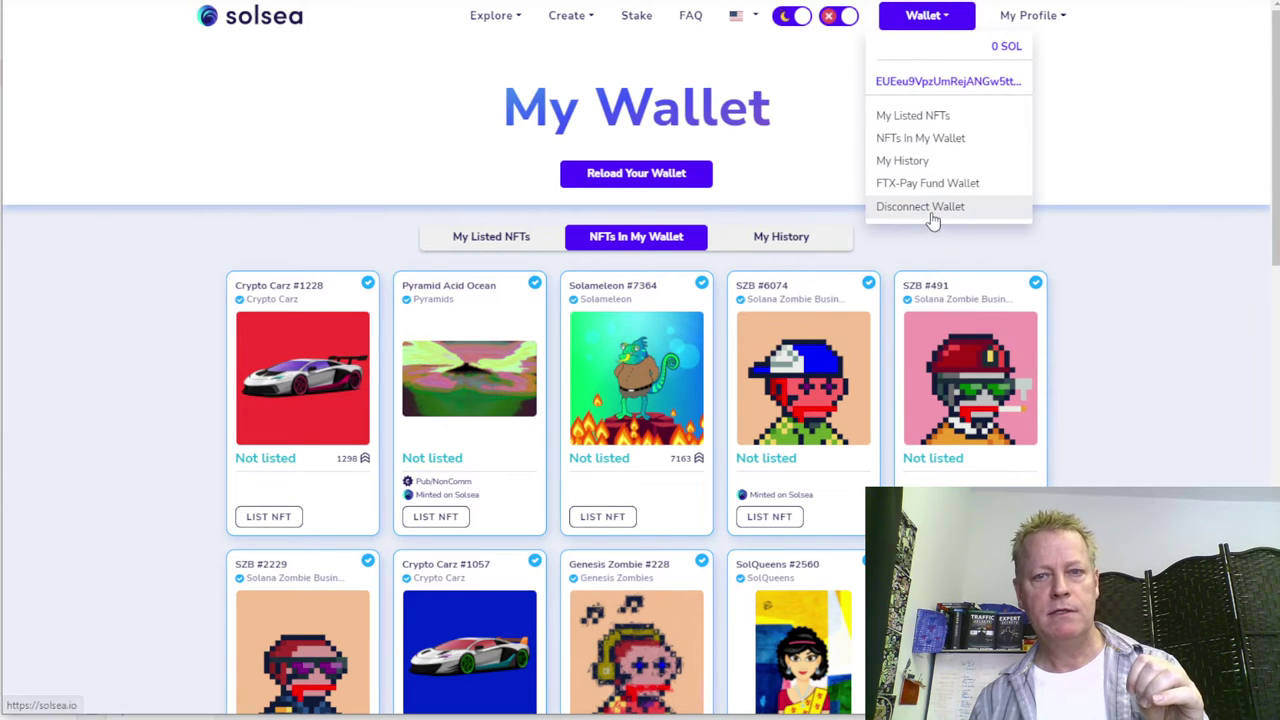
click(926, 208)
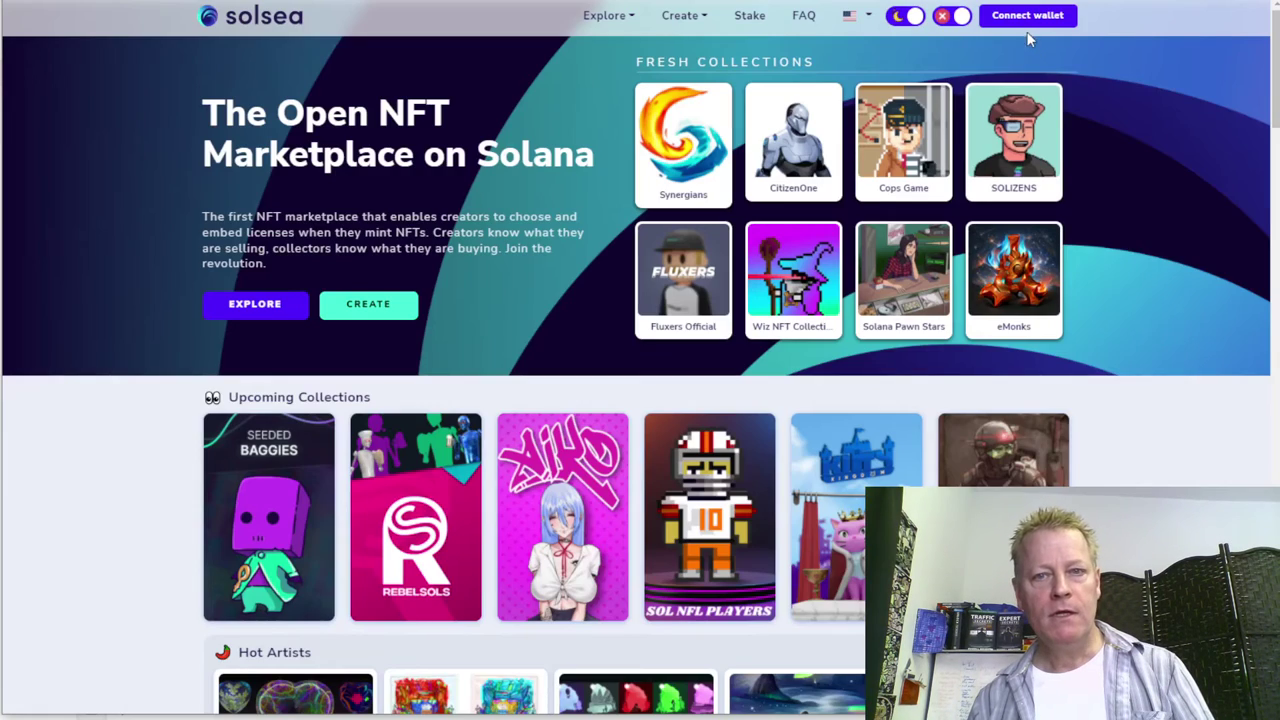
Reconnect Phantom to Solsea and open the NFTs In My Wallet page
click(1027, 16)
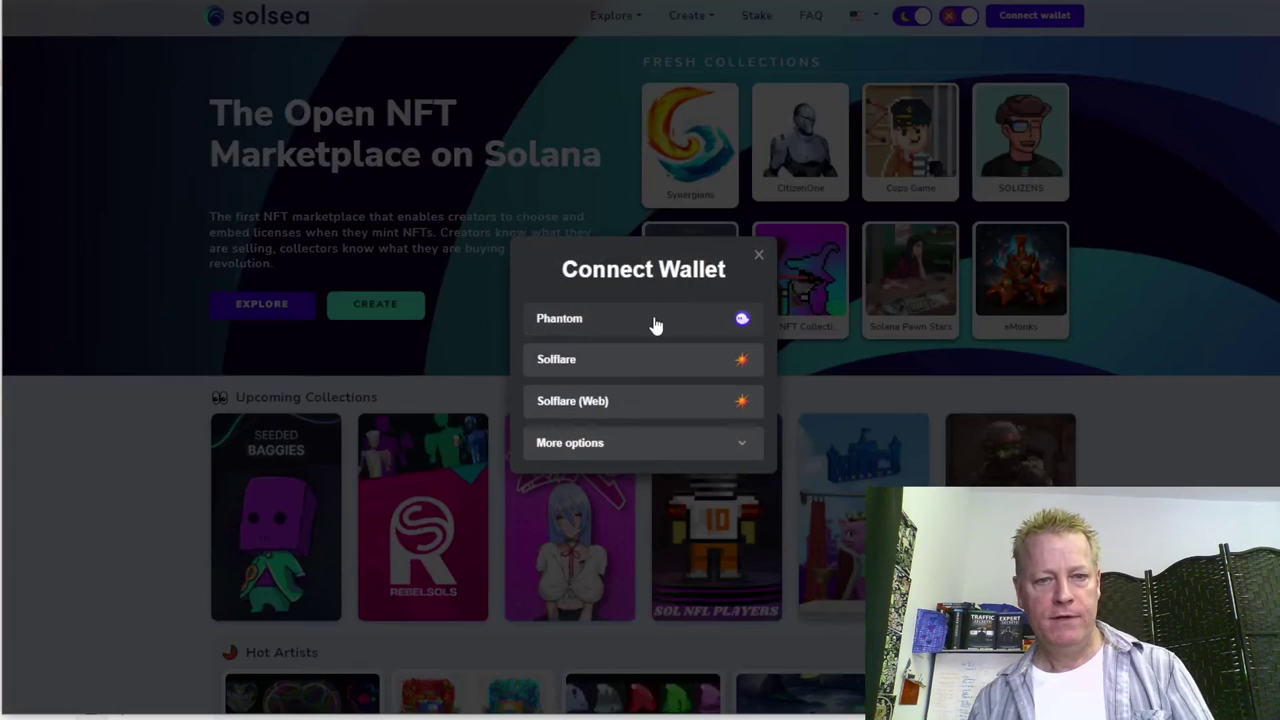
click(655, 322)
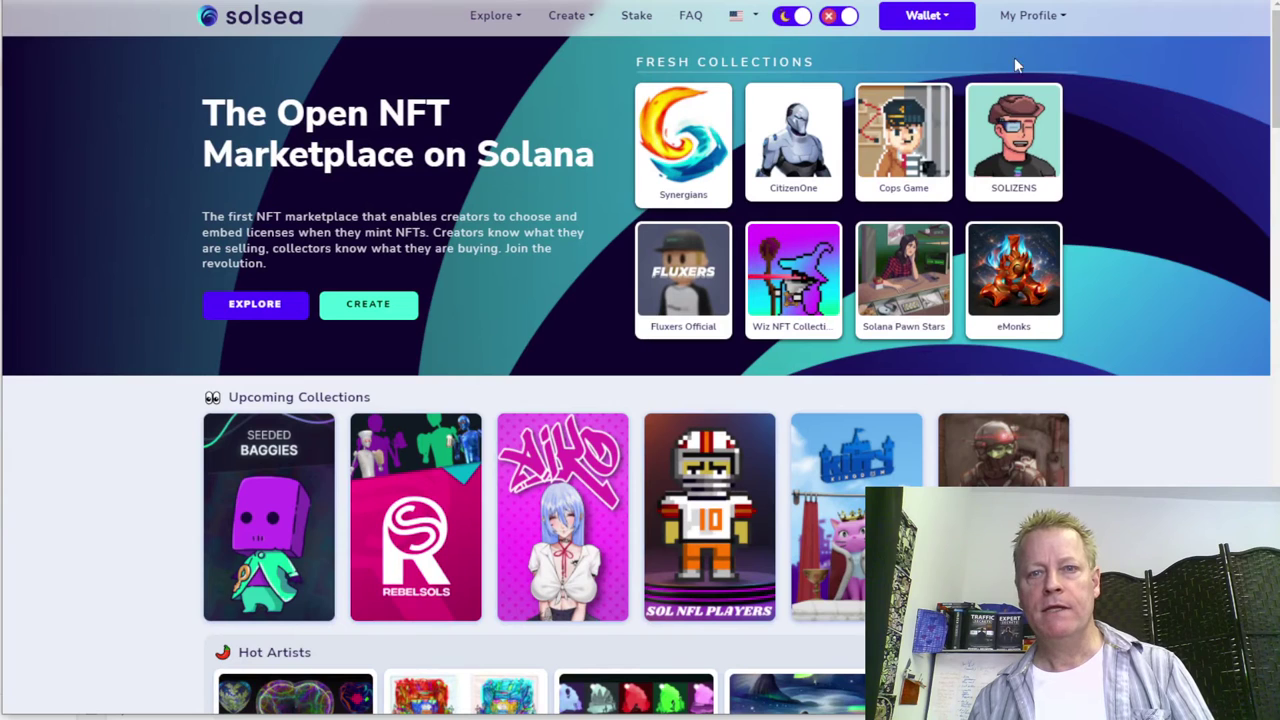
click(926, 15)
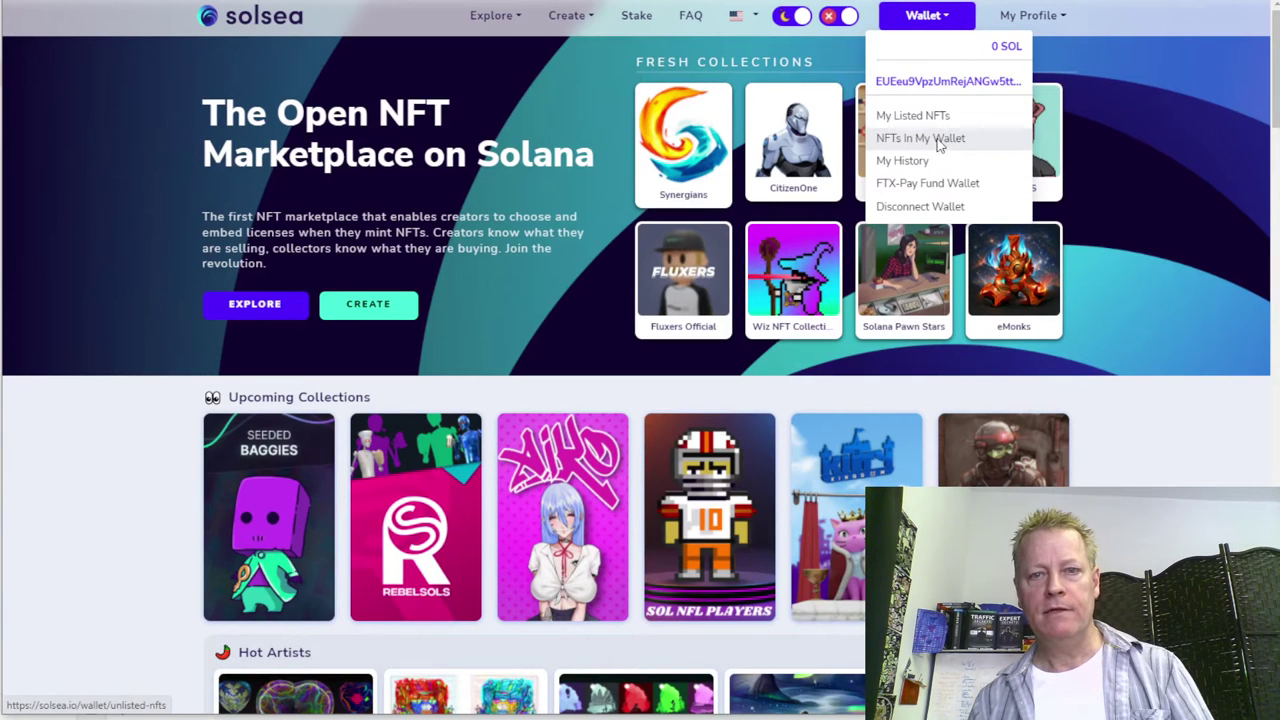
click(940, 142)
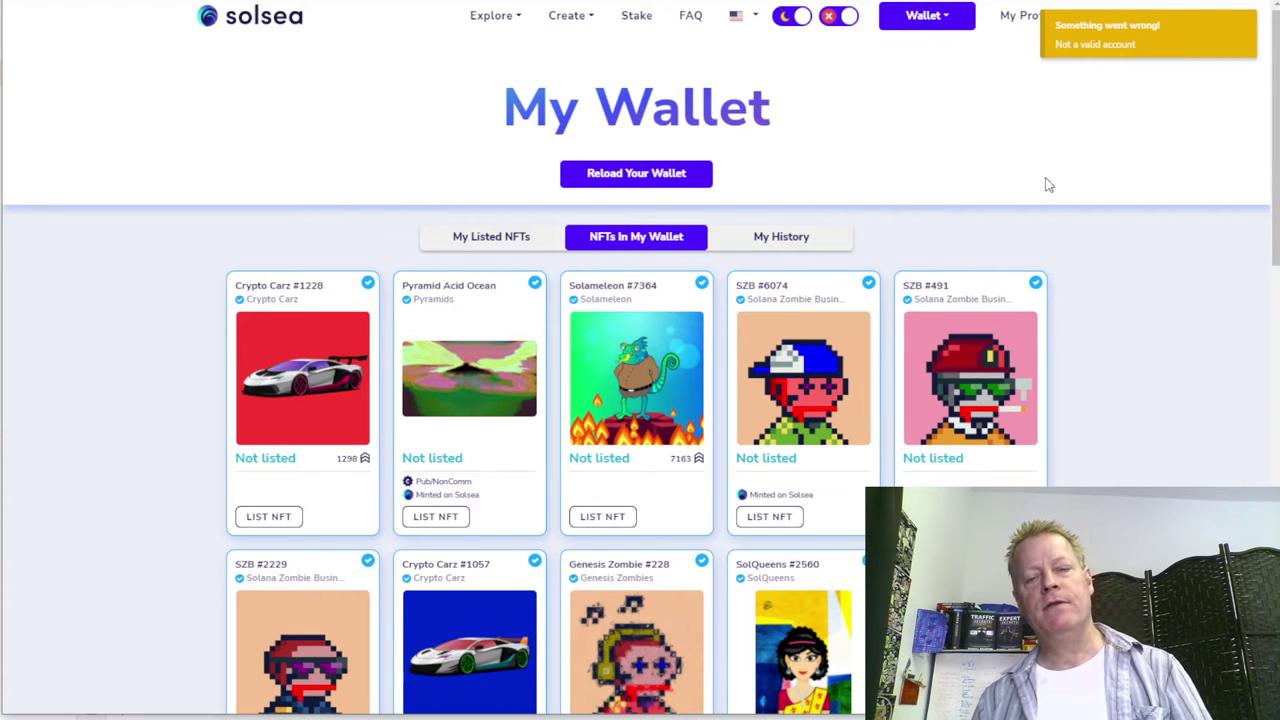
Disconnect the wallet from Solsea through the Wallet menu
click(940, 20)
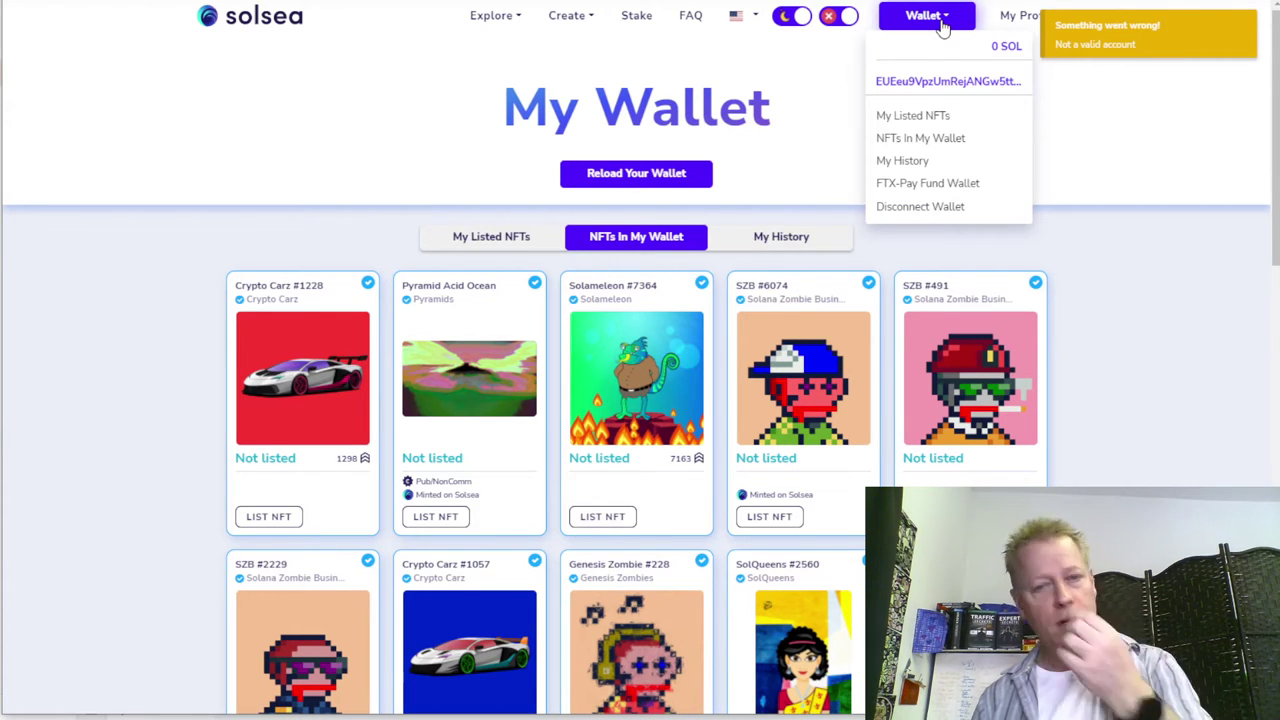
click(932, 216)
click(932, 22)
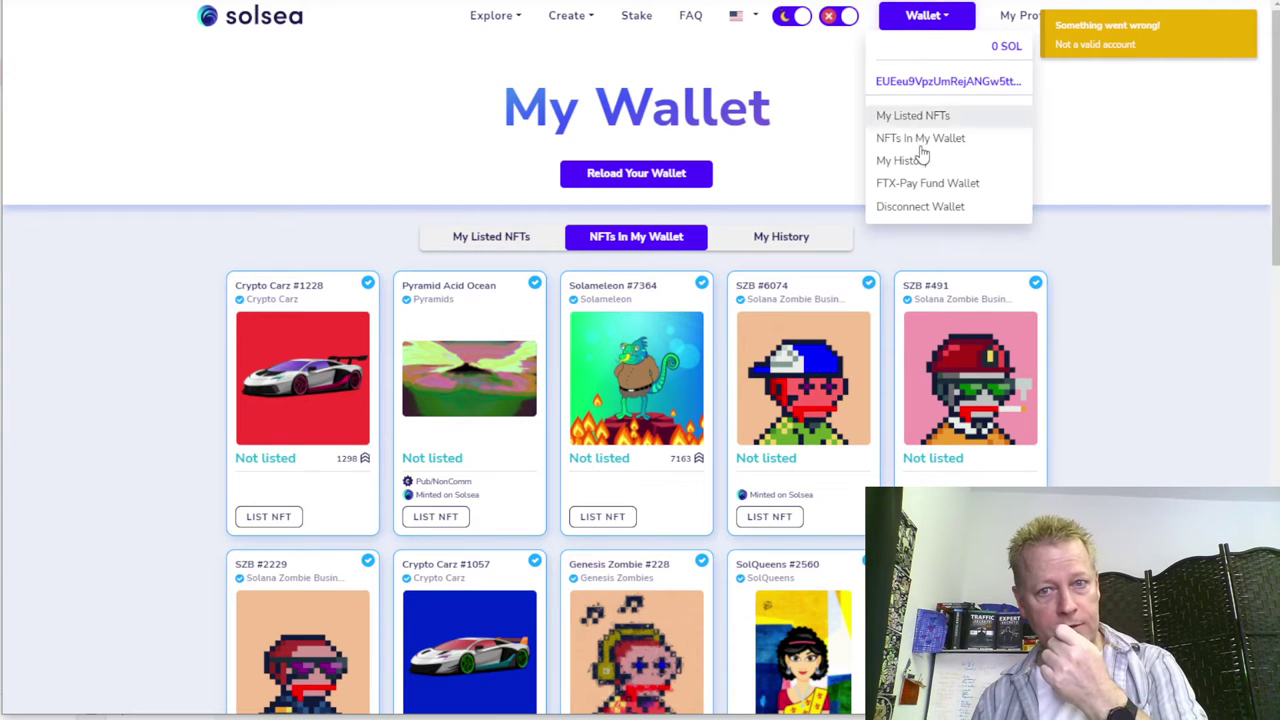
click(937, 206)
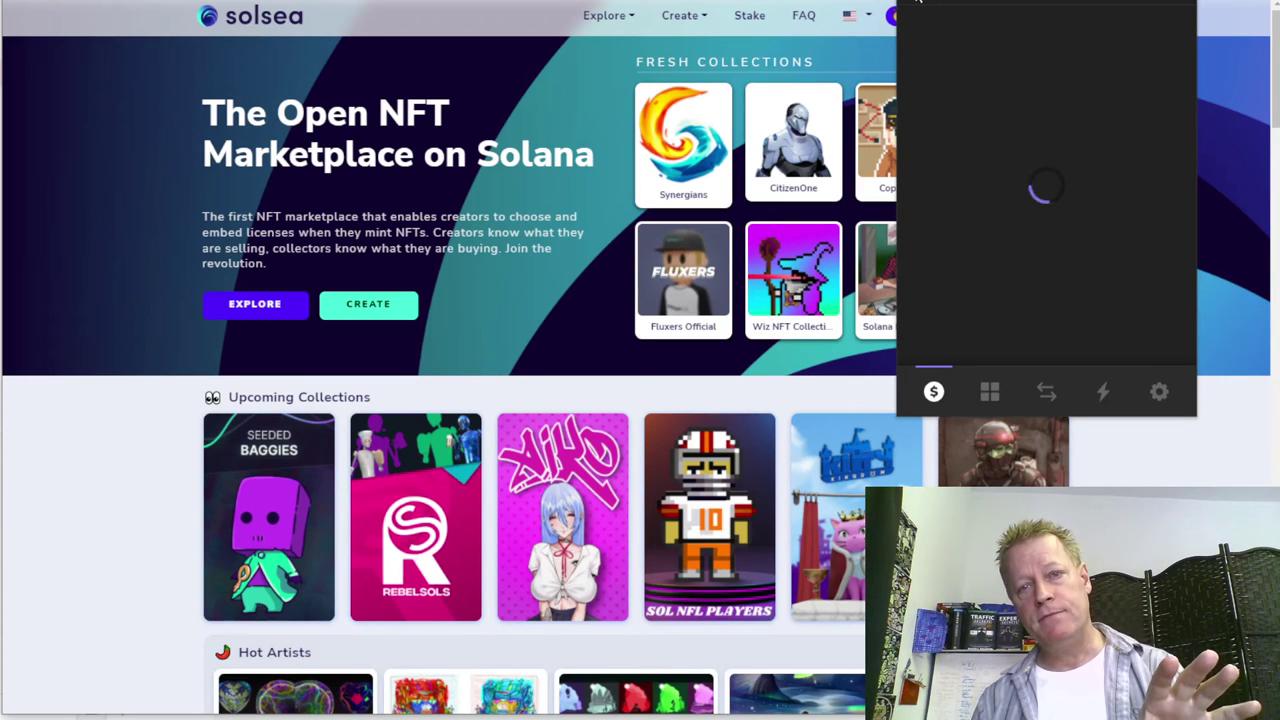
Switch Phantom to Wallet 1, review its balance and collectibles, then open Solsea's Connect Wallet dialog
click(985, 22)
click(974, 30)
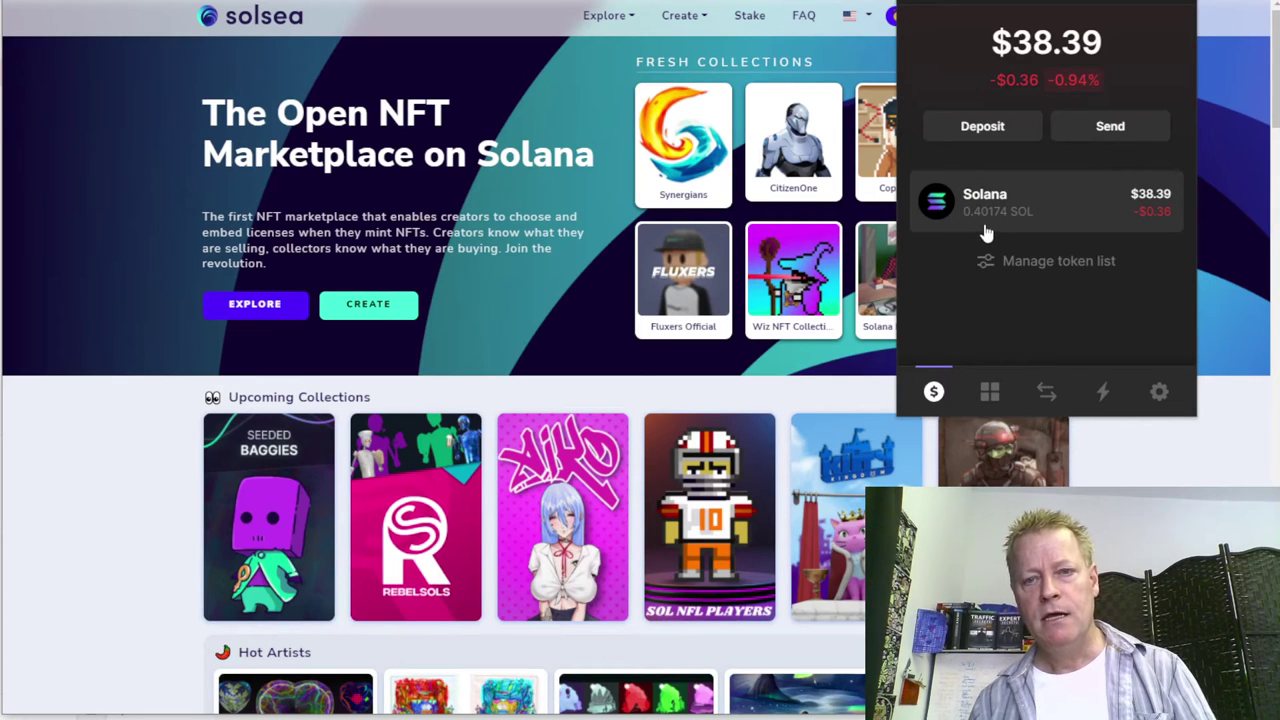
click(989, 392)
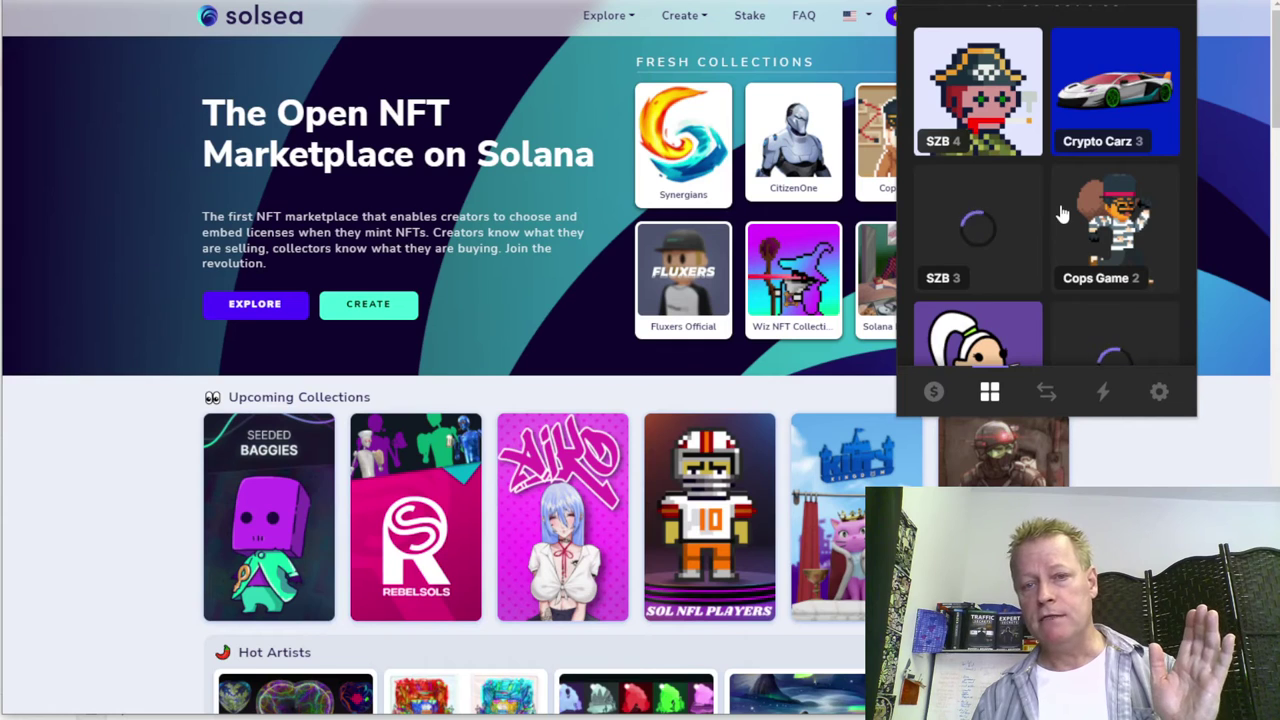
scroll(1062, 215, down, 2)
click(935, 394)
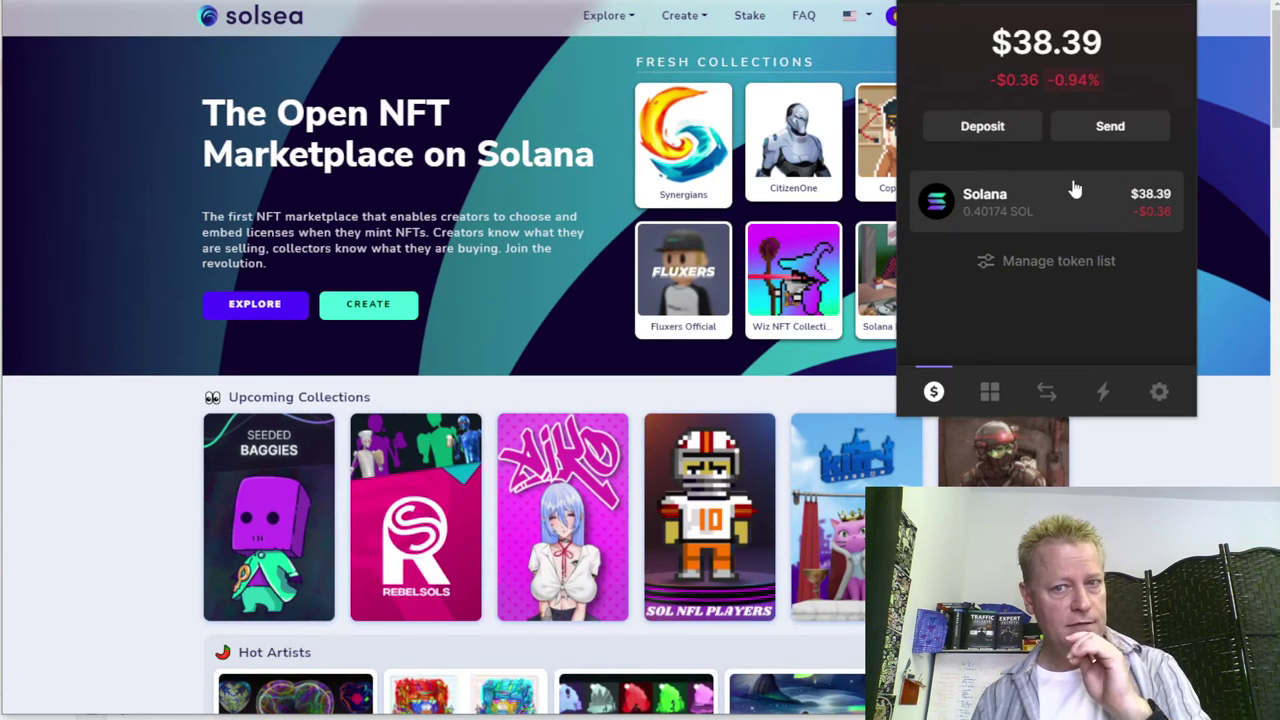
click(1223, 90)
click(1022, 15)
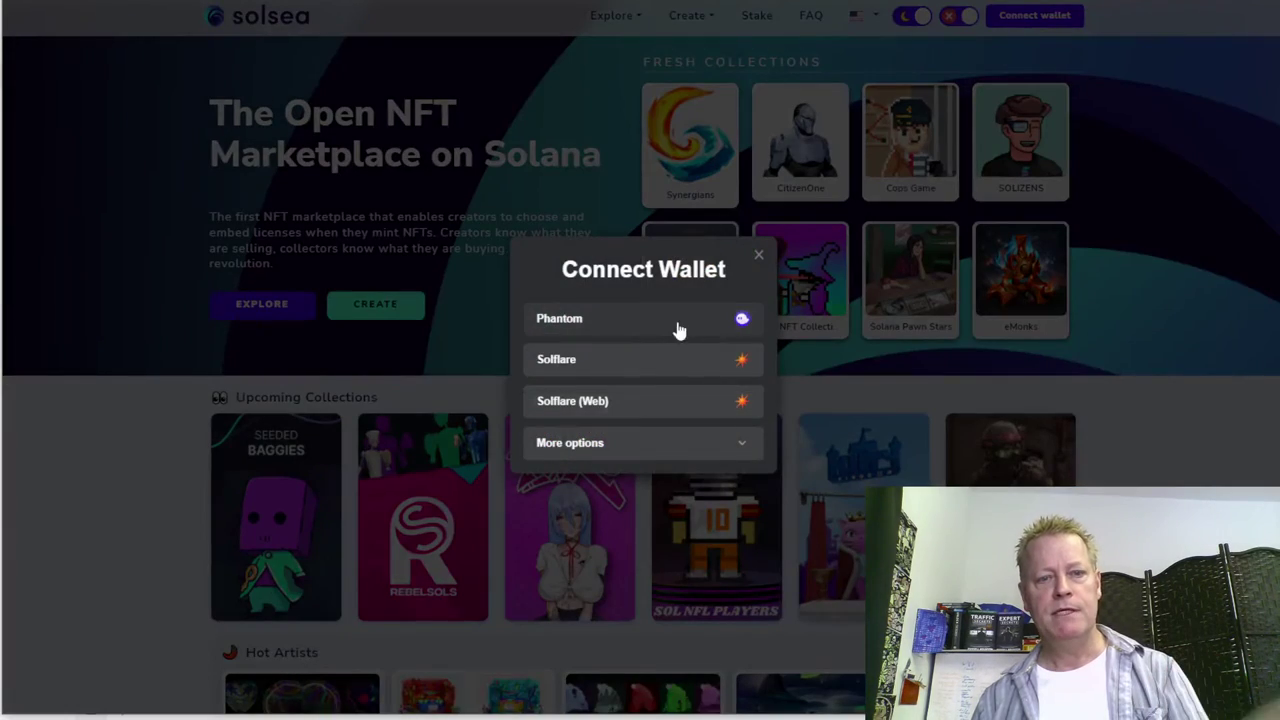
Connect Solsea with Phantom and open the NFTs In My Wallet page
click(702, 334)
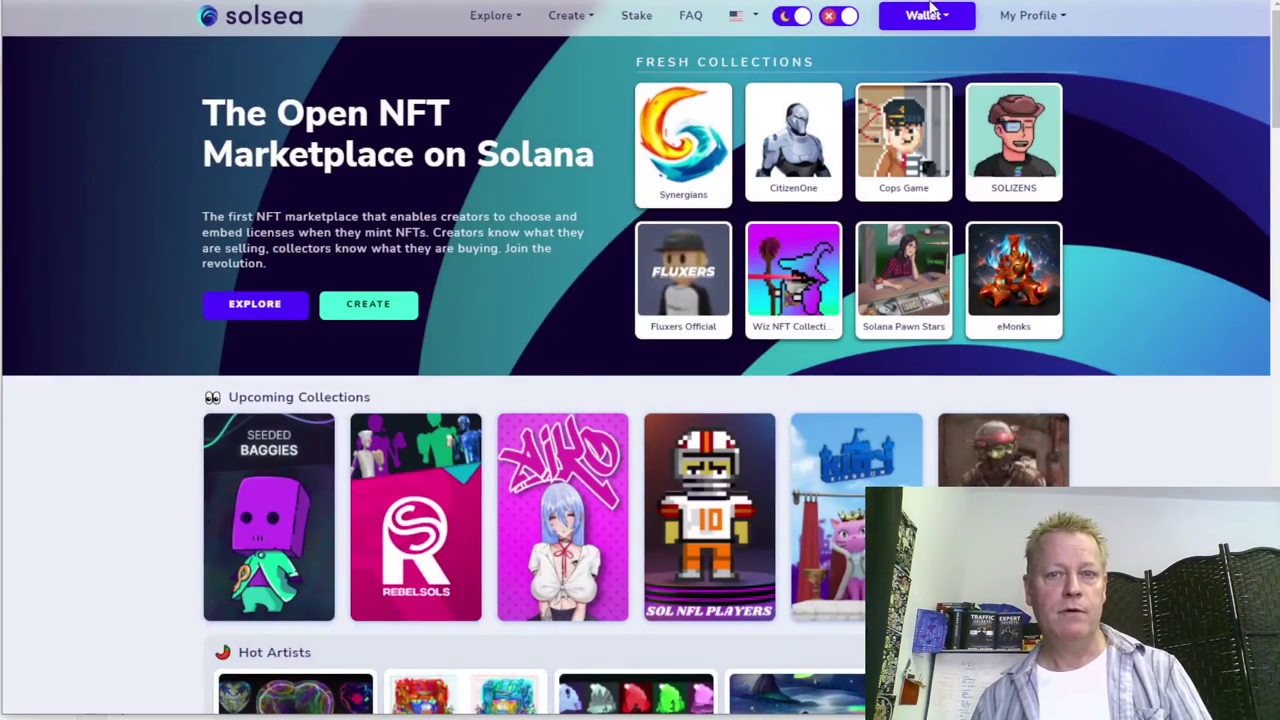
click(926, 15)
click(928, 141)
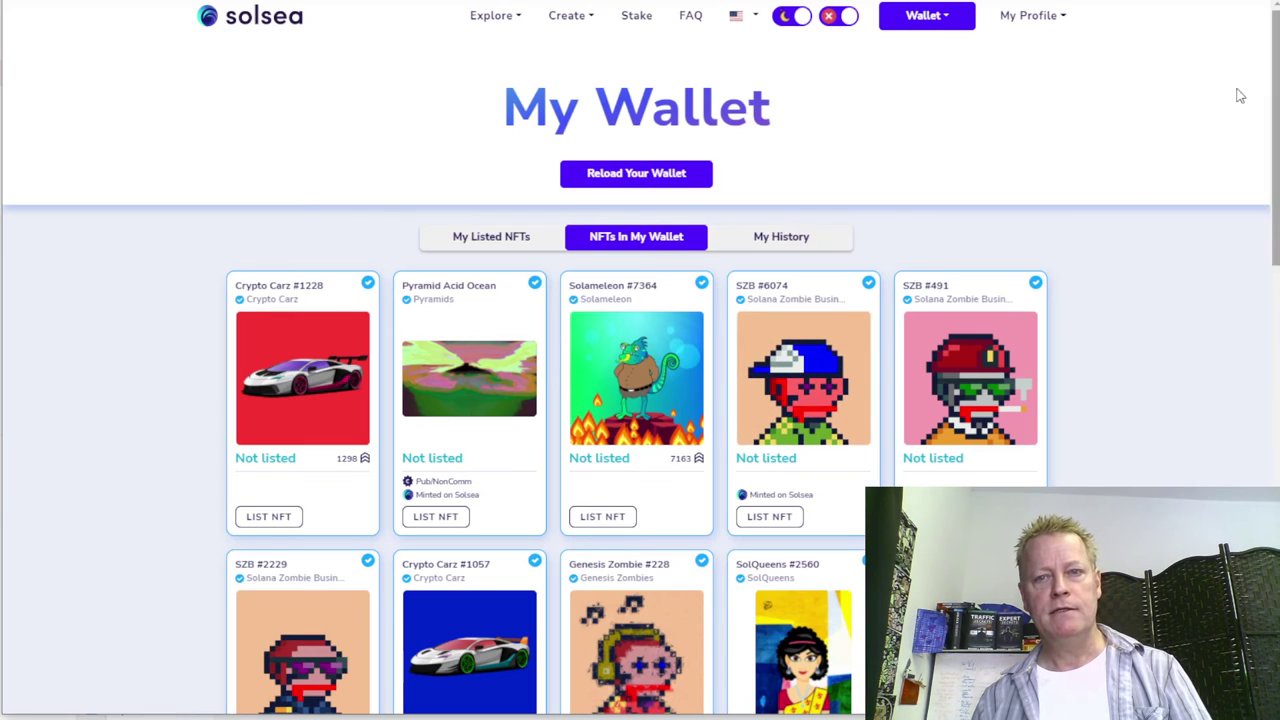
scroll(1130, 232, down, 5)
scroll(1129, 229, up, 5)
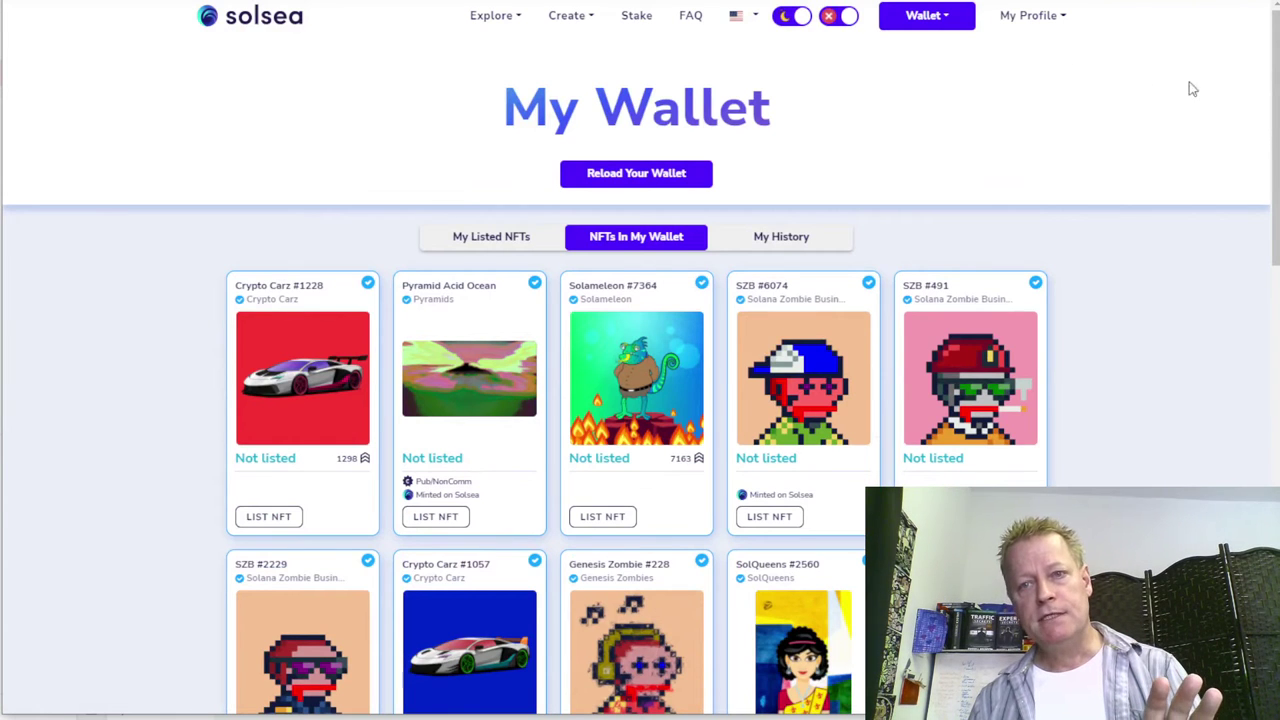
Check the wallet's collectibles in the Phantom popup, then close it
click(1184, 5)
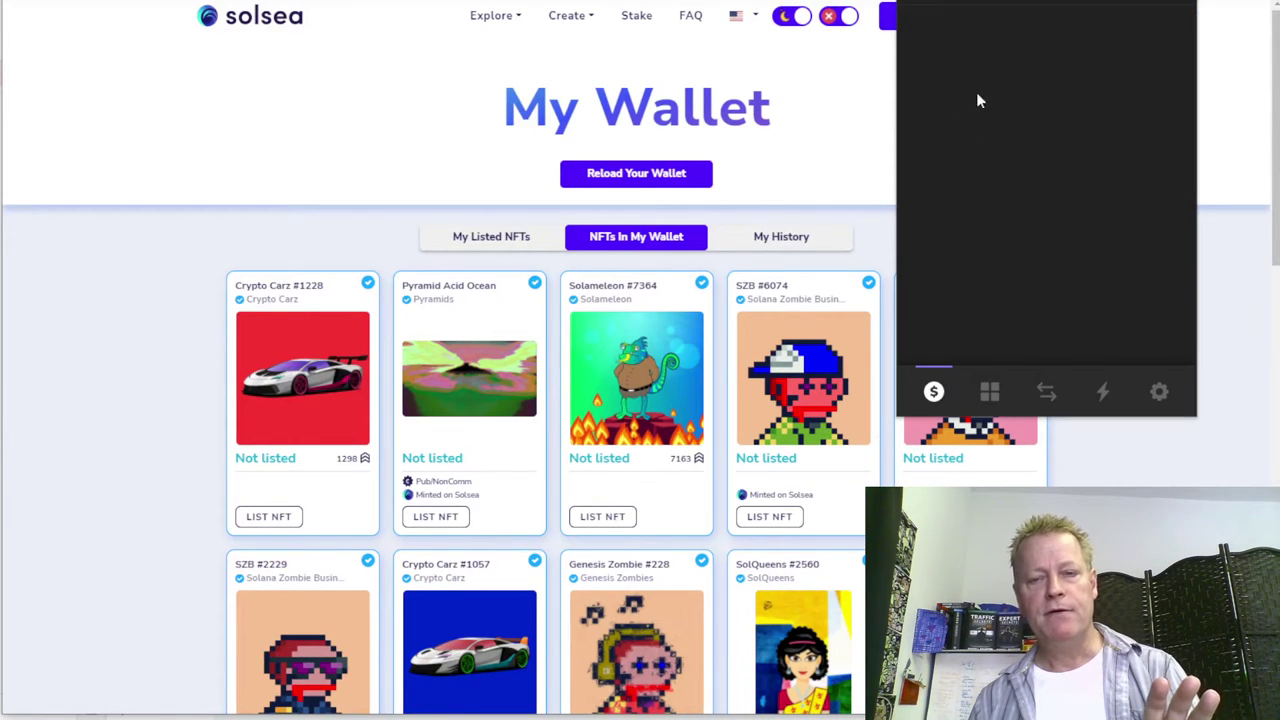
click(988, 394)
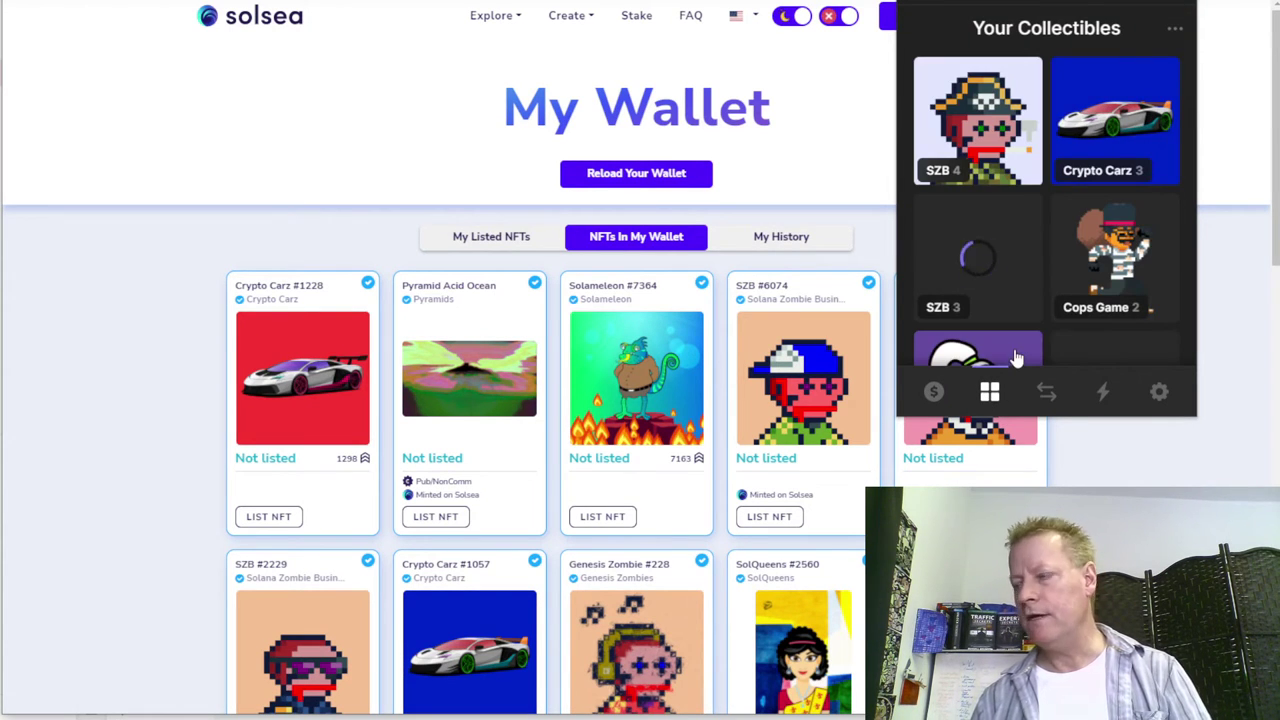
click(1257, 300)
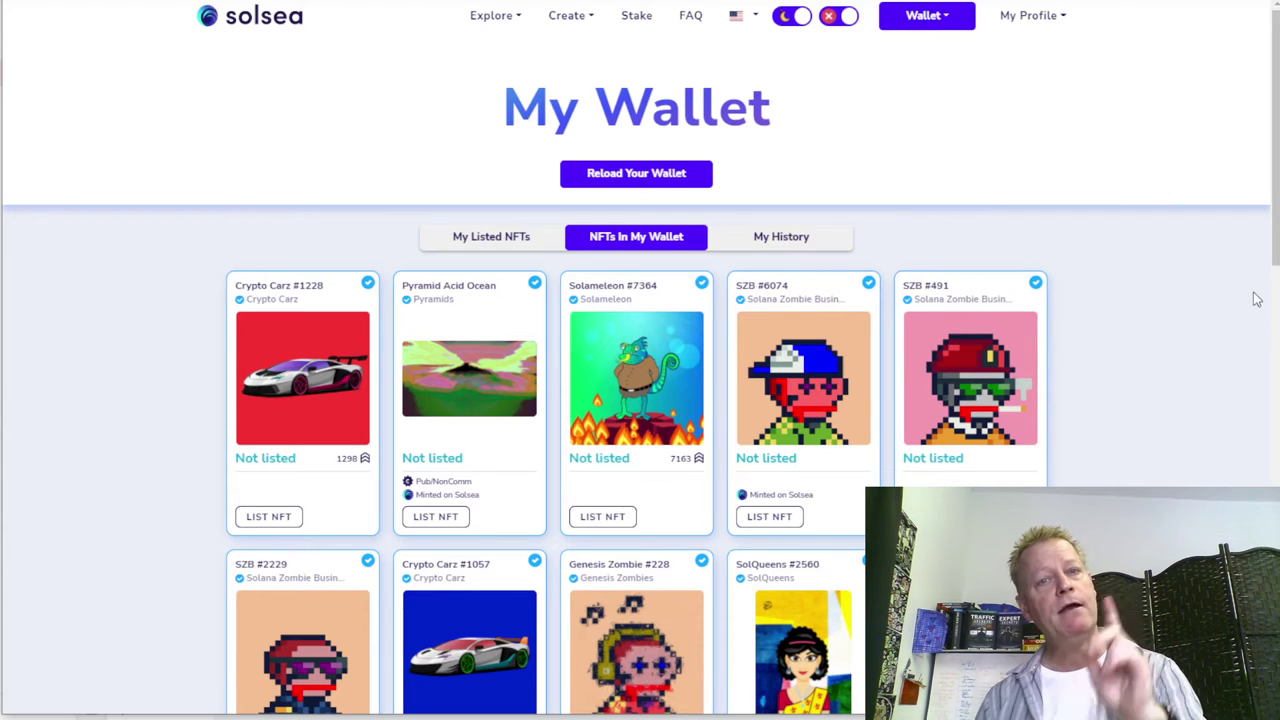
Add the line '3- Send fund to your Phantom wallet from coinbase' below section 2 in notes.txt
key(alt+Tab)
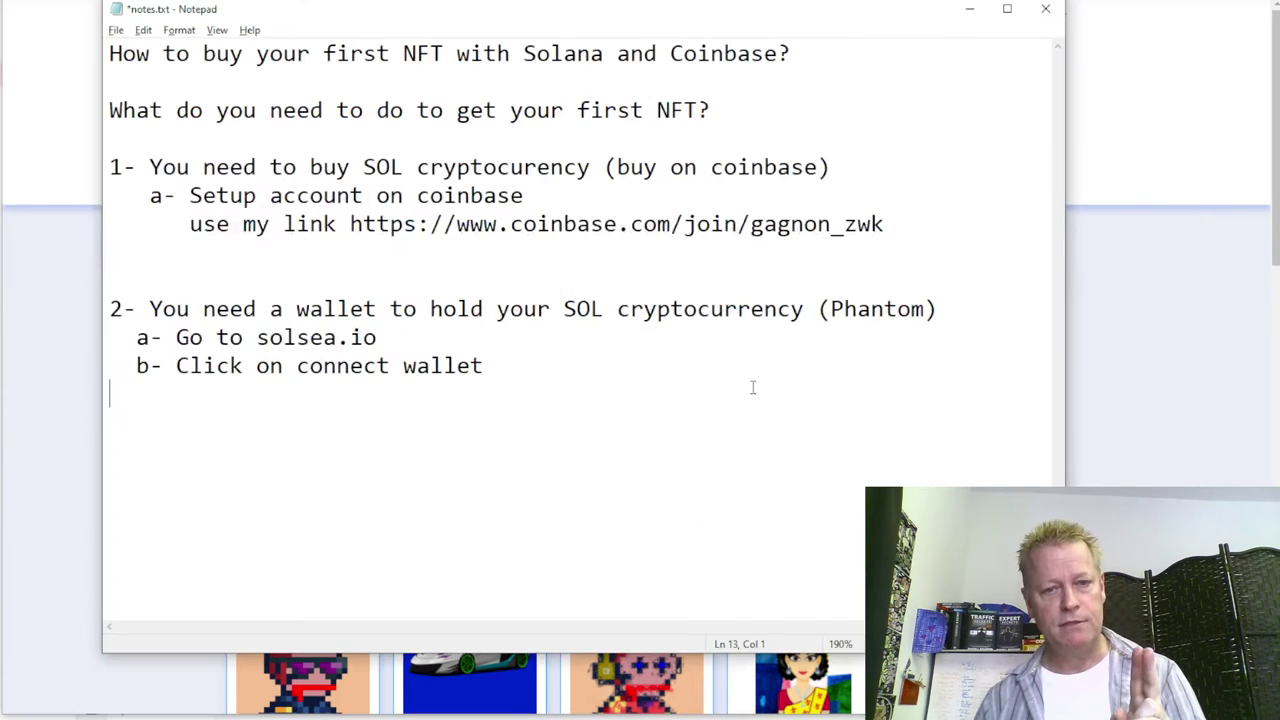
drag(136, 306, 541, 368)
click(417, 438)
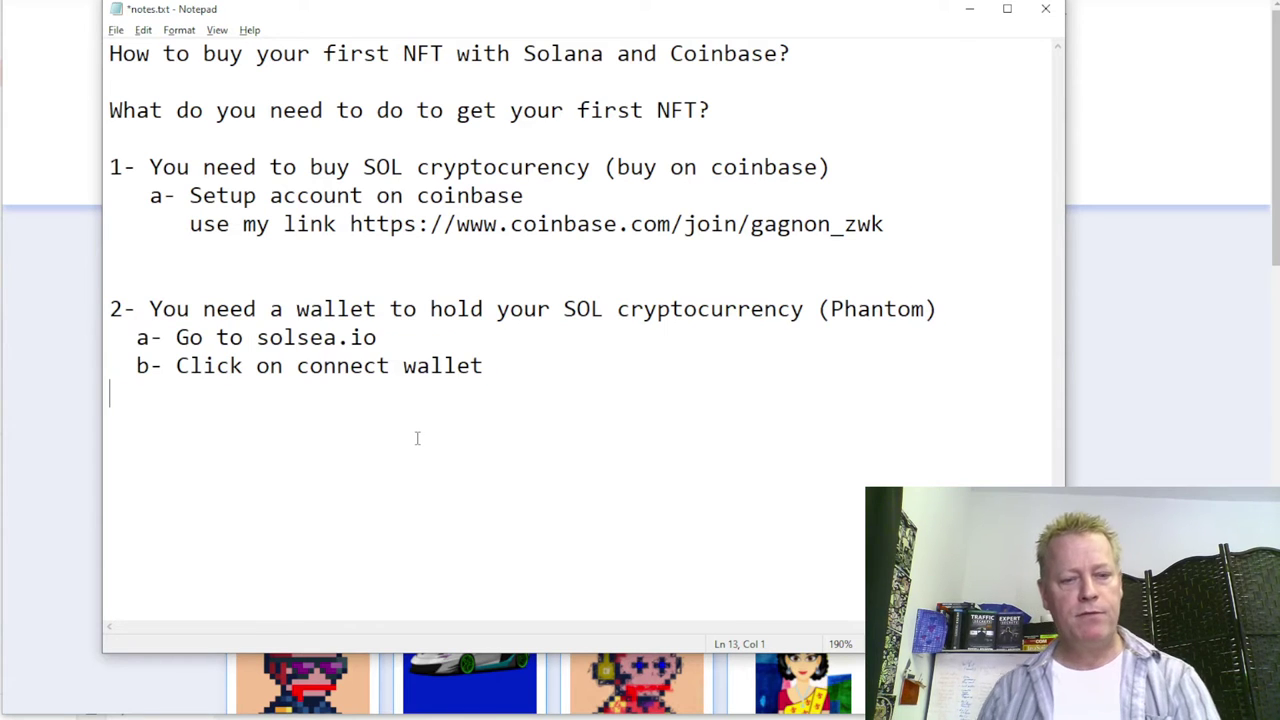
key(Return)
text(3- Send fund to your Phantom)
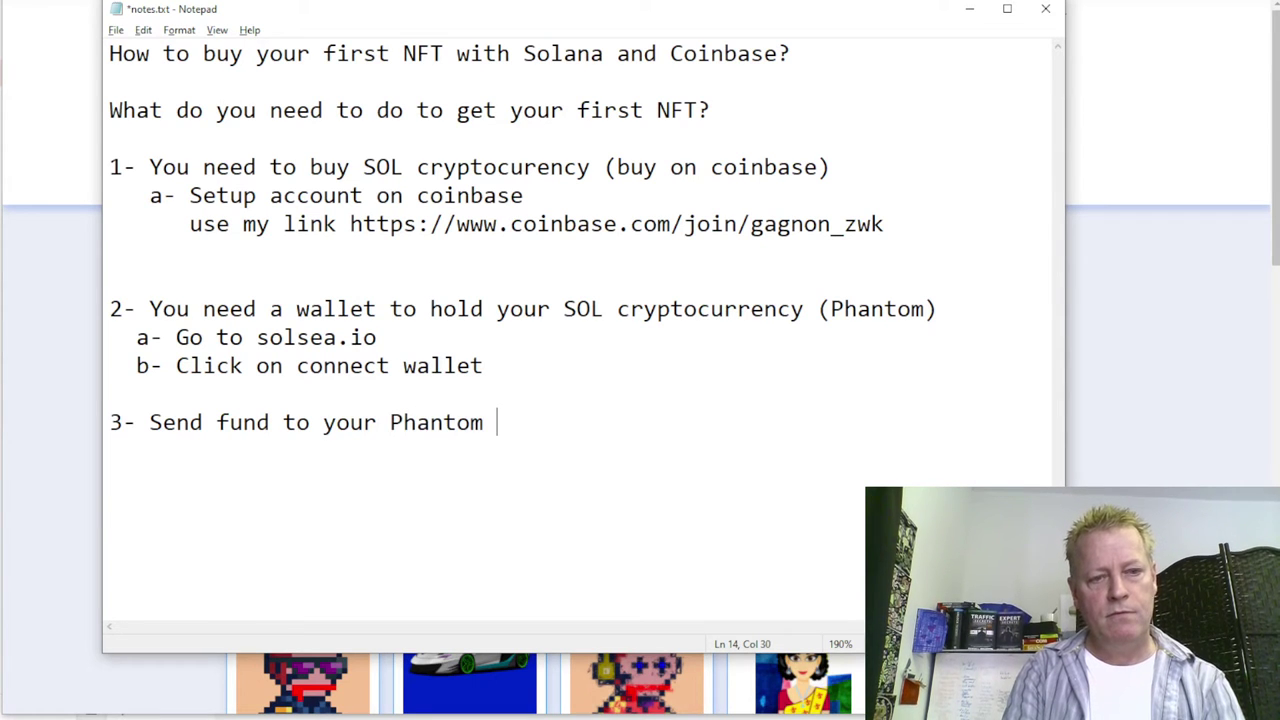
text(walklt)
key(BackSpace)
key(BackSpace)
key(BackSpace)
key(BackSpace)
key(BackSpace)
key(BackSpace)
text(wallet)
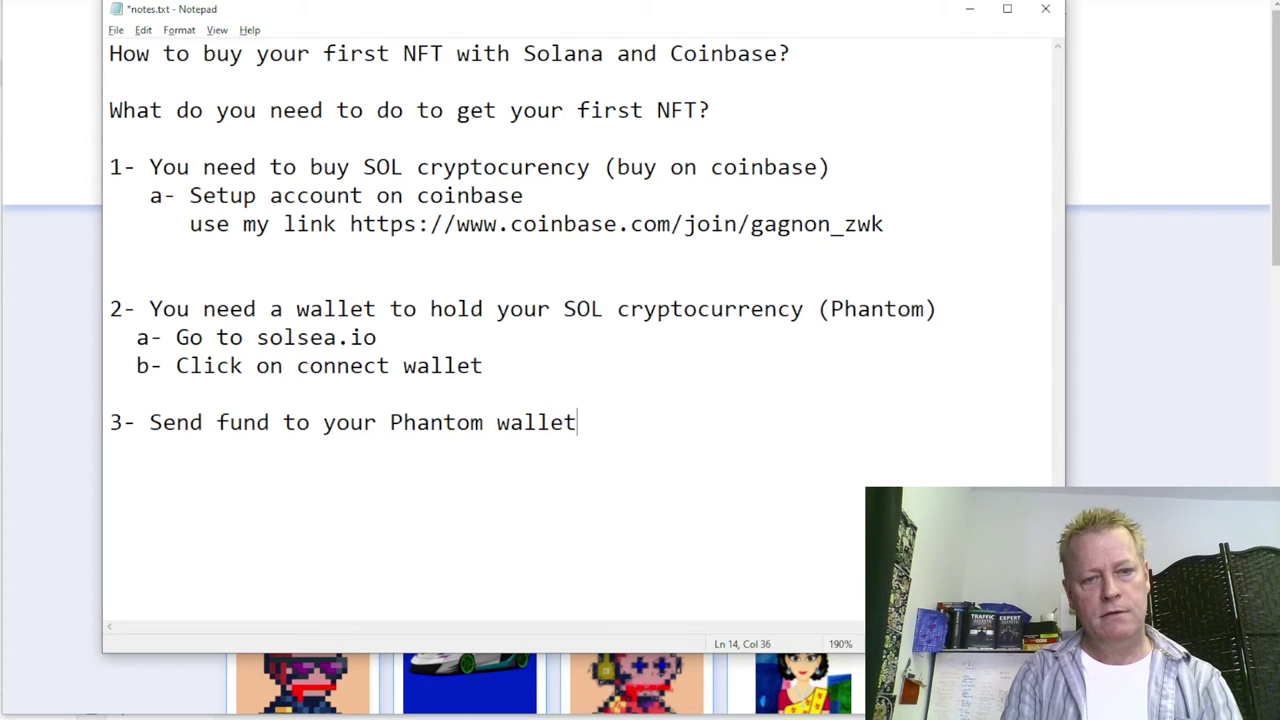
text( from coinbase)
key(Return)
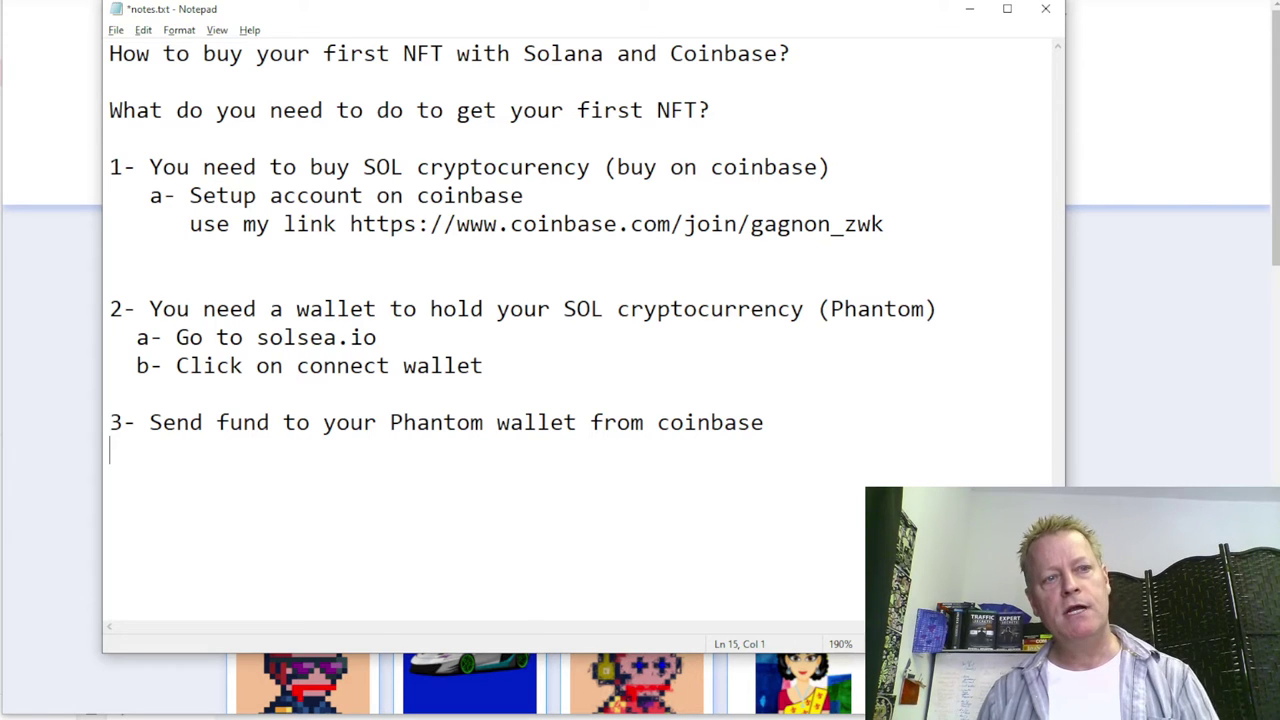
key(alt+Tab)
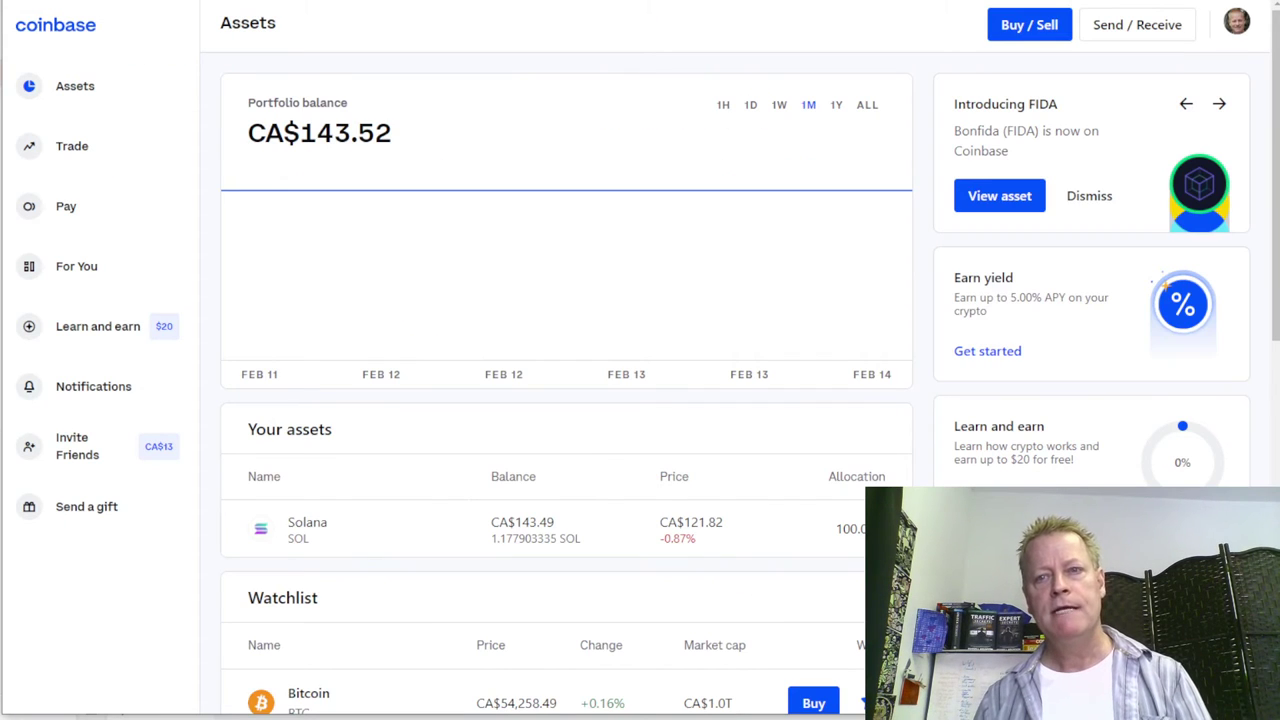
Copy Phantom Wallet 1's SOL deposit address, then close the Phantom popup
key(alt+shift+p)
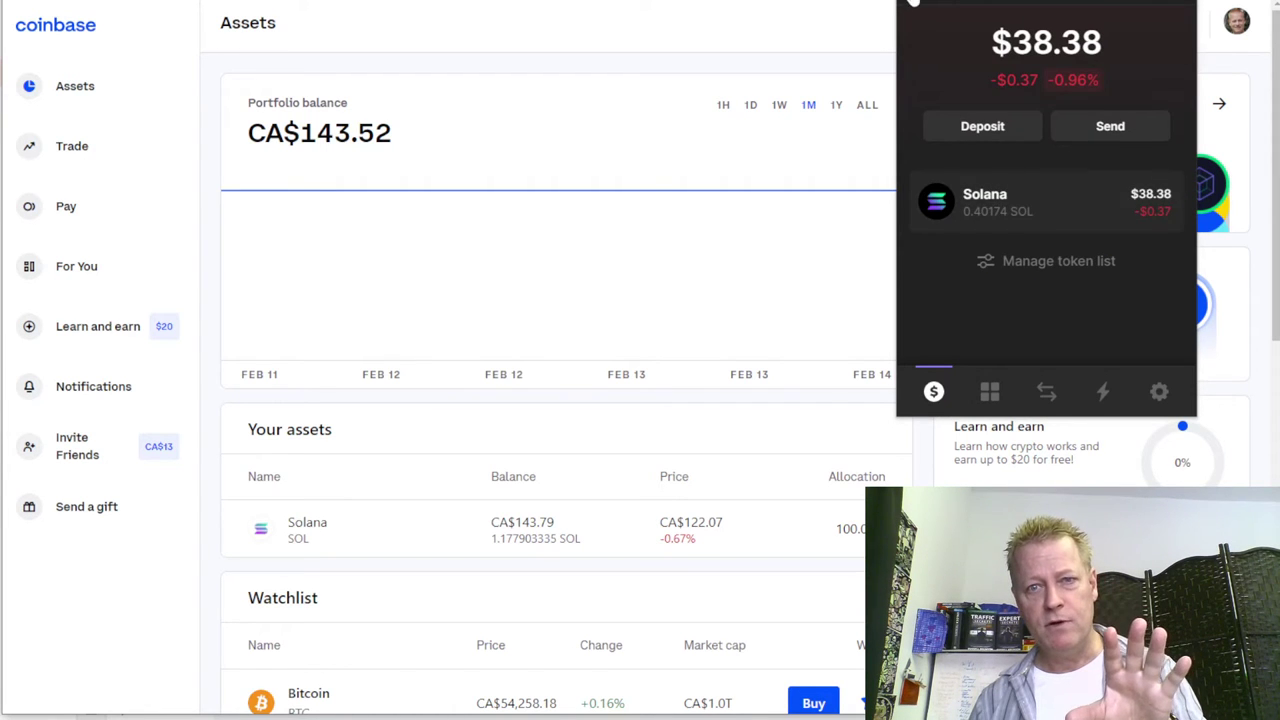
click(914, 5)
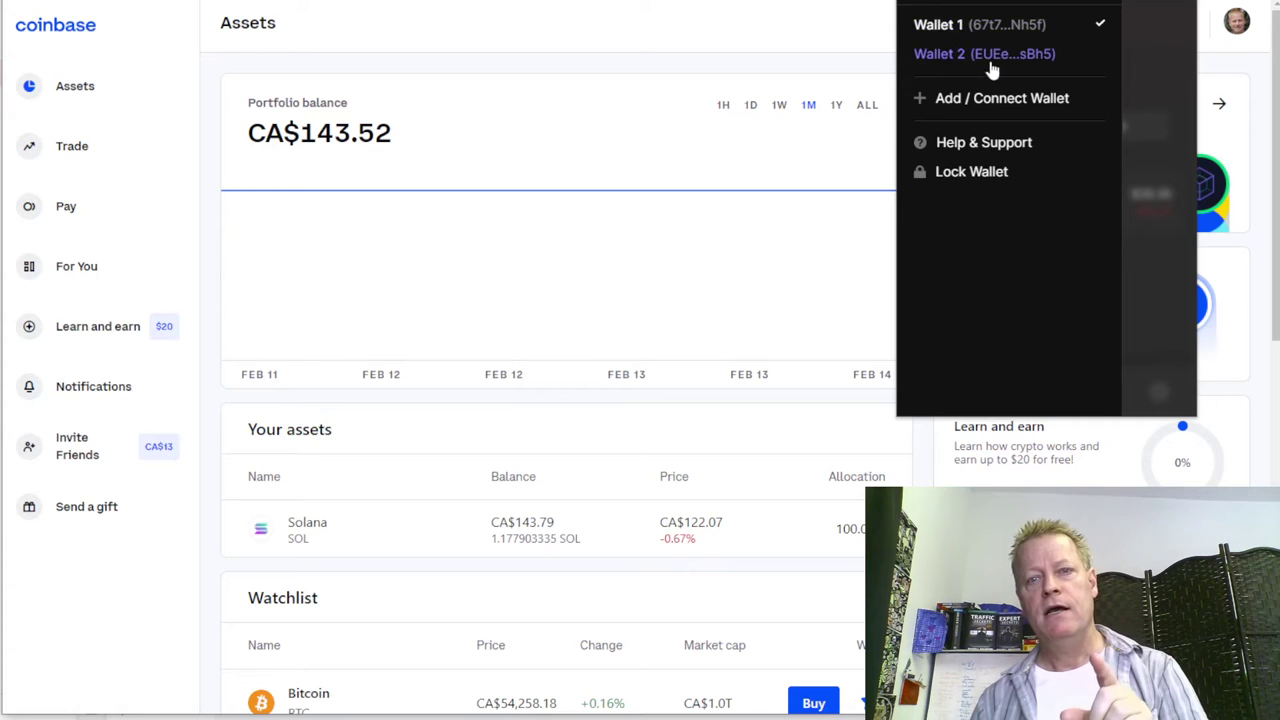
click(991, 26)
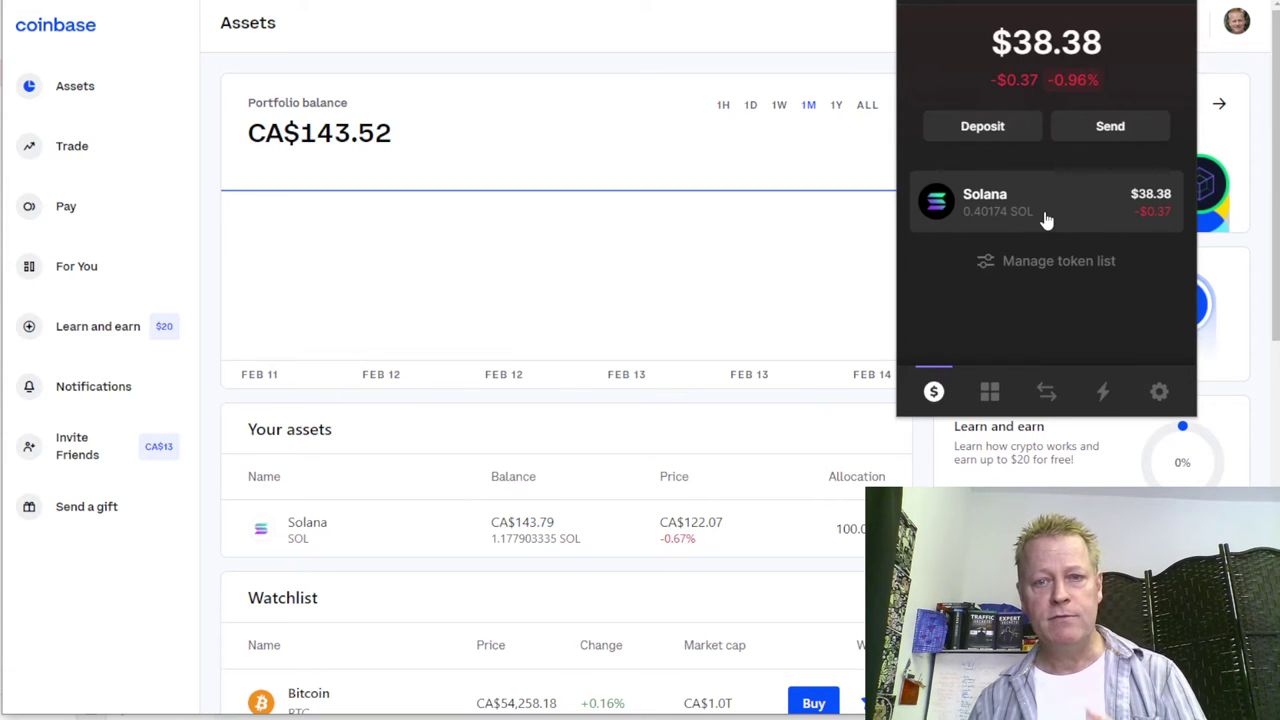
click(1040, 216)
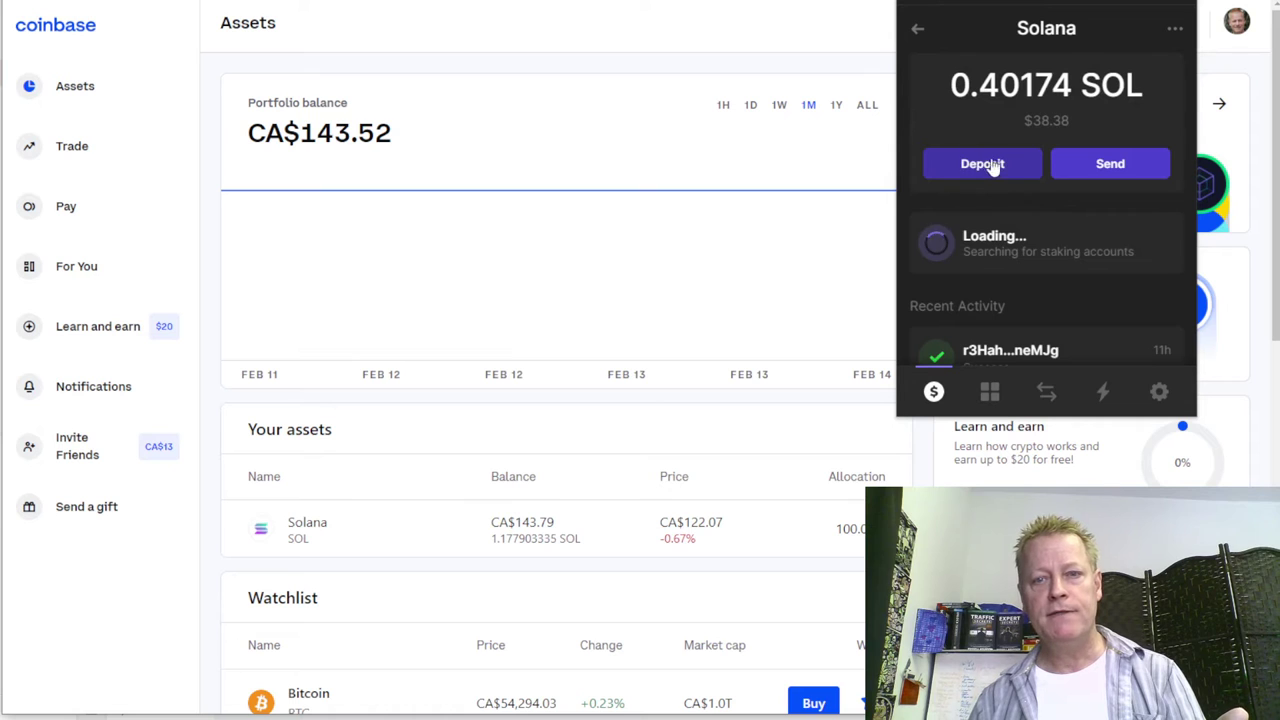
click(983, 166)
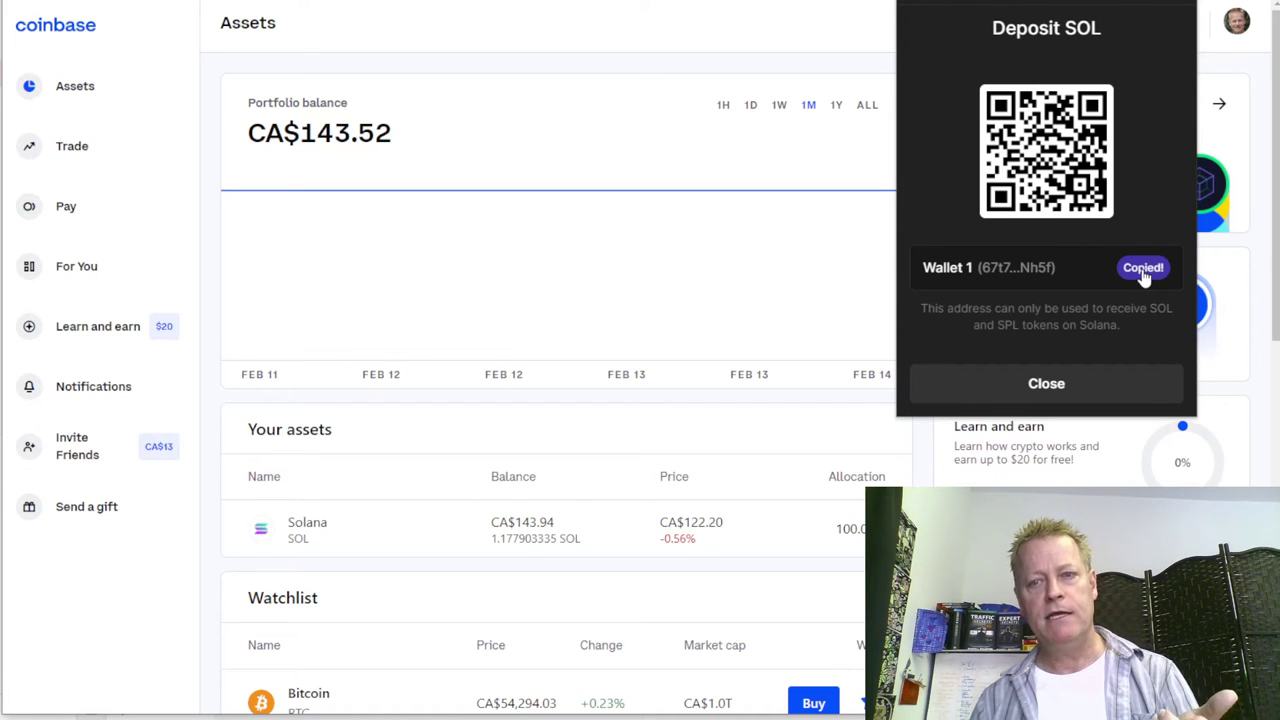
key(Escape)
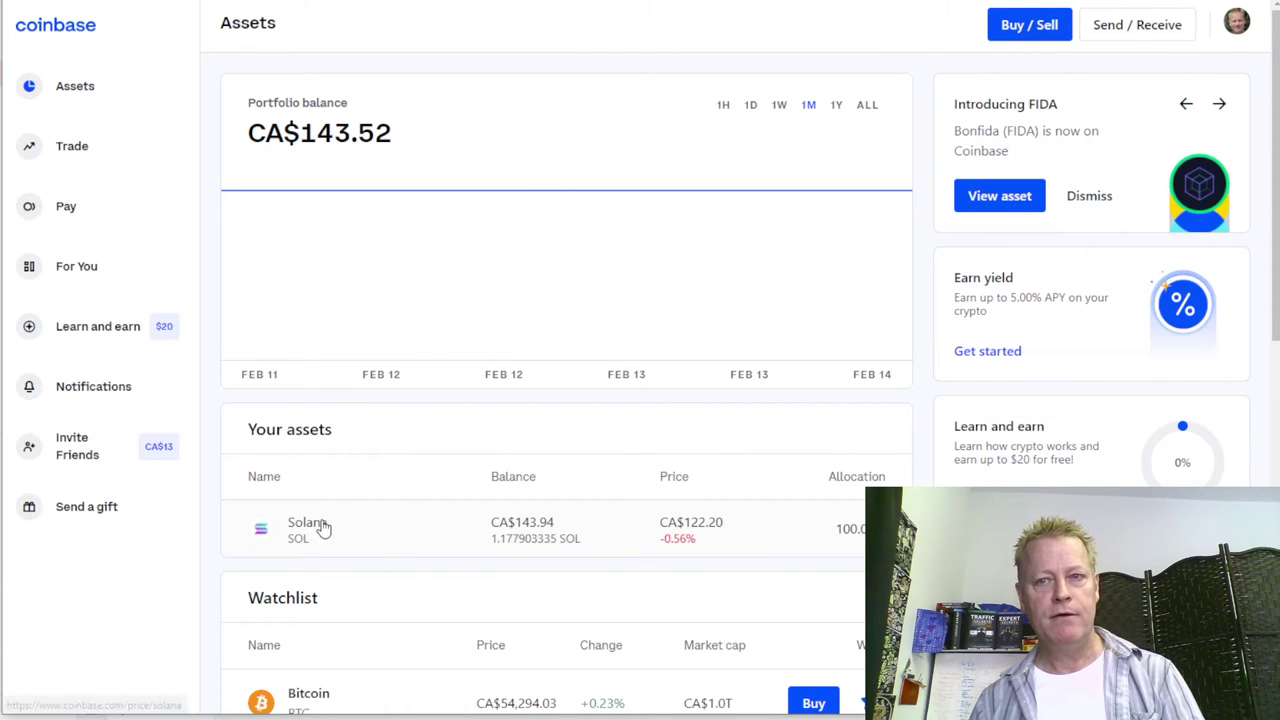
Prepare a send-all of CA$144.04 (1.177865244 SOL) to the pasted Phantom address and review it
click(1113, 30)
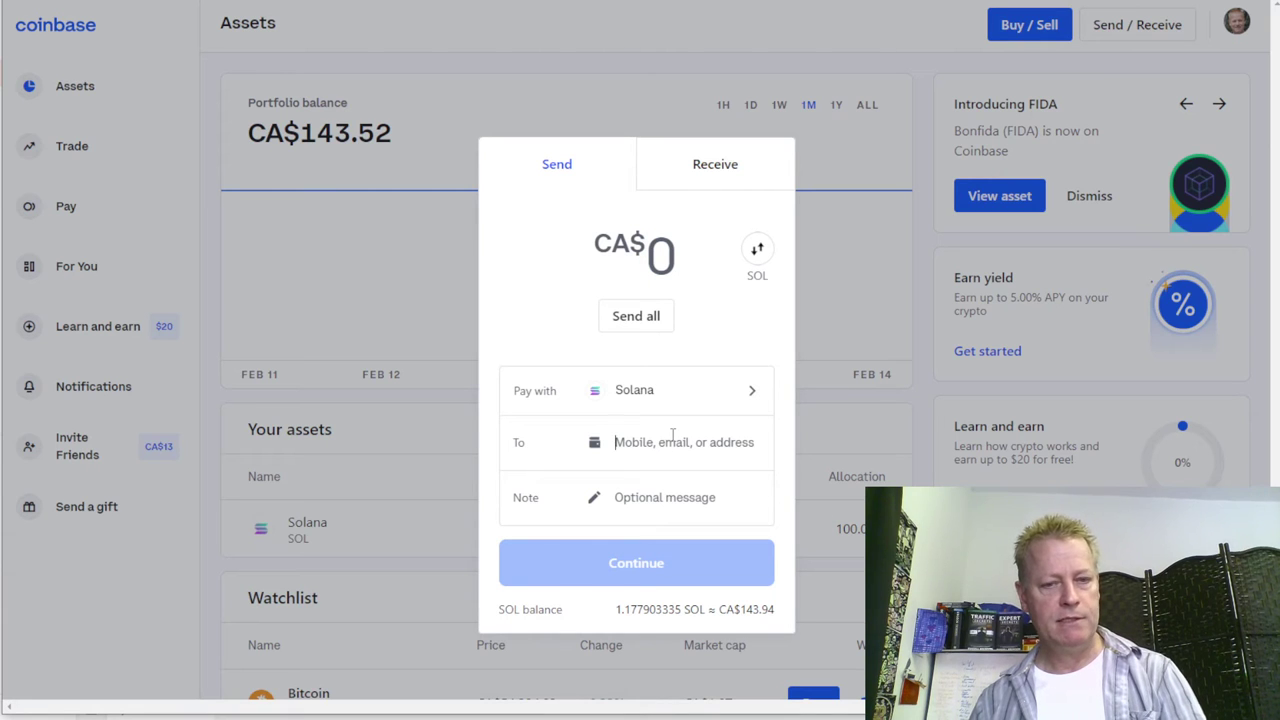
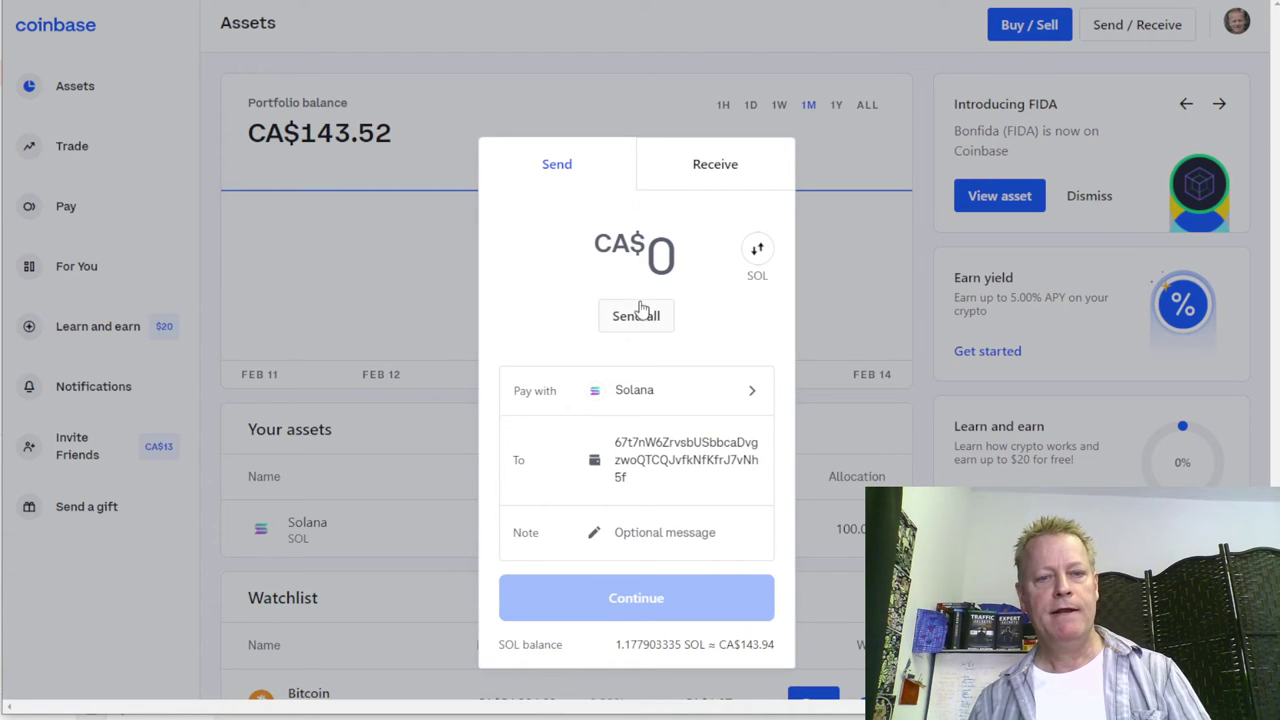
click(644, 334)
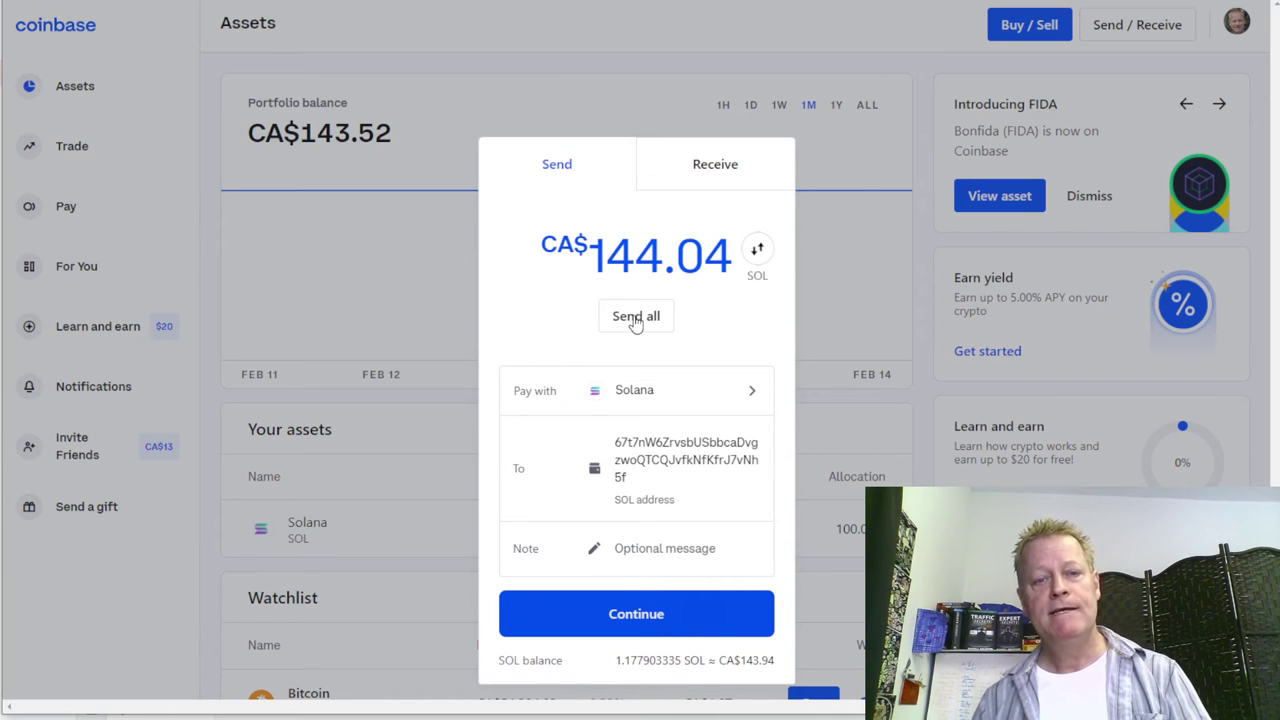
click(643, 617)
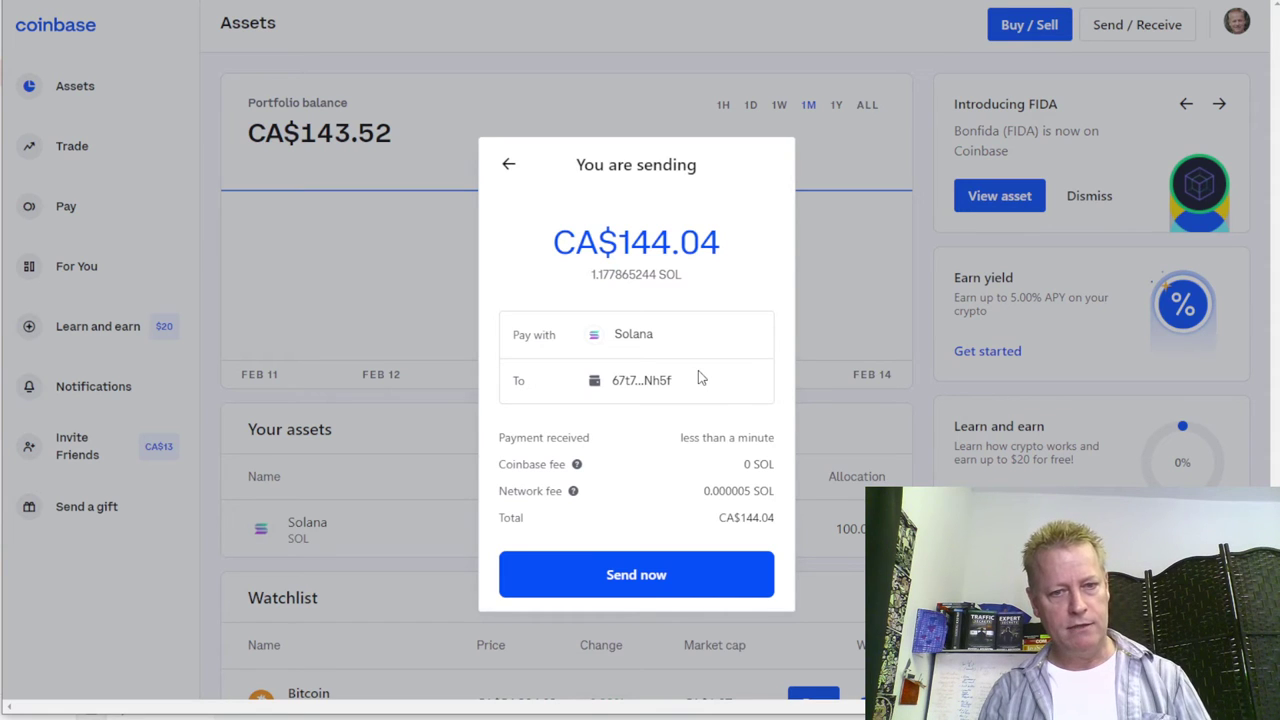
Send the 1.177865244 SOL to Phantom, confirming with the SMS verification code
click(652, 577)
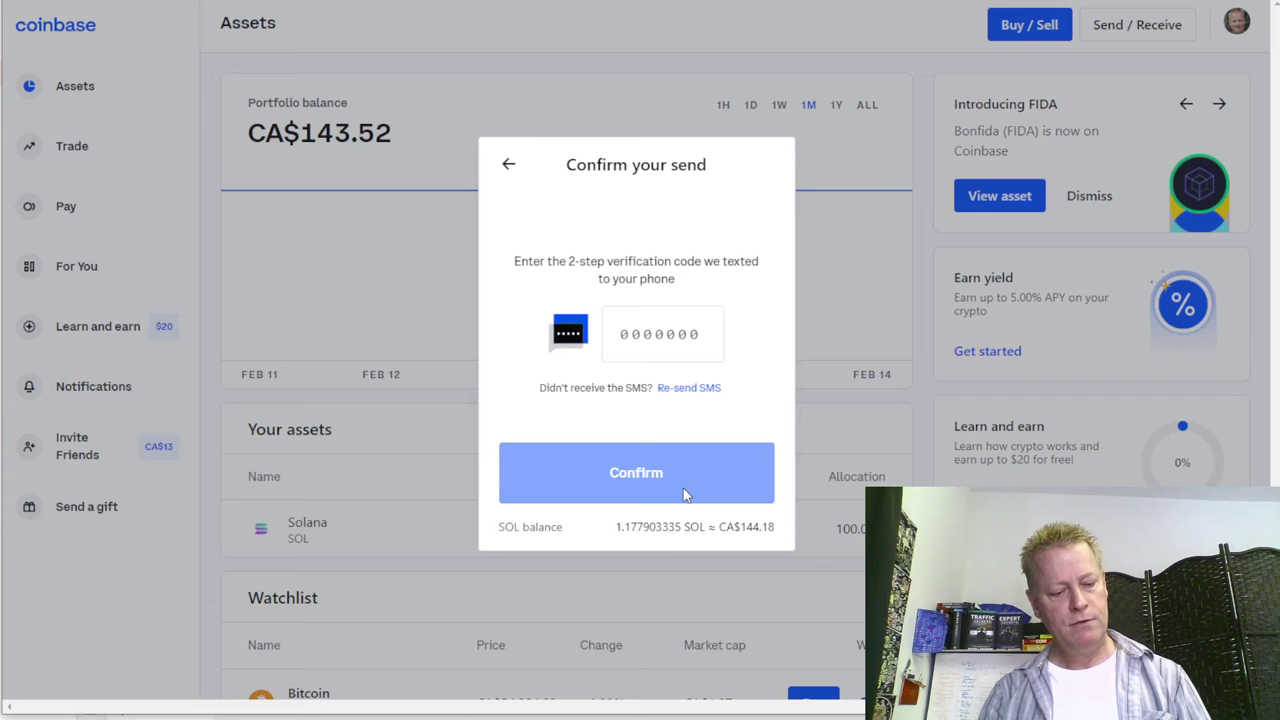
click(613, 334)
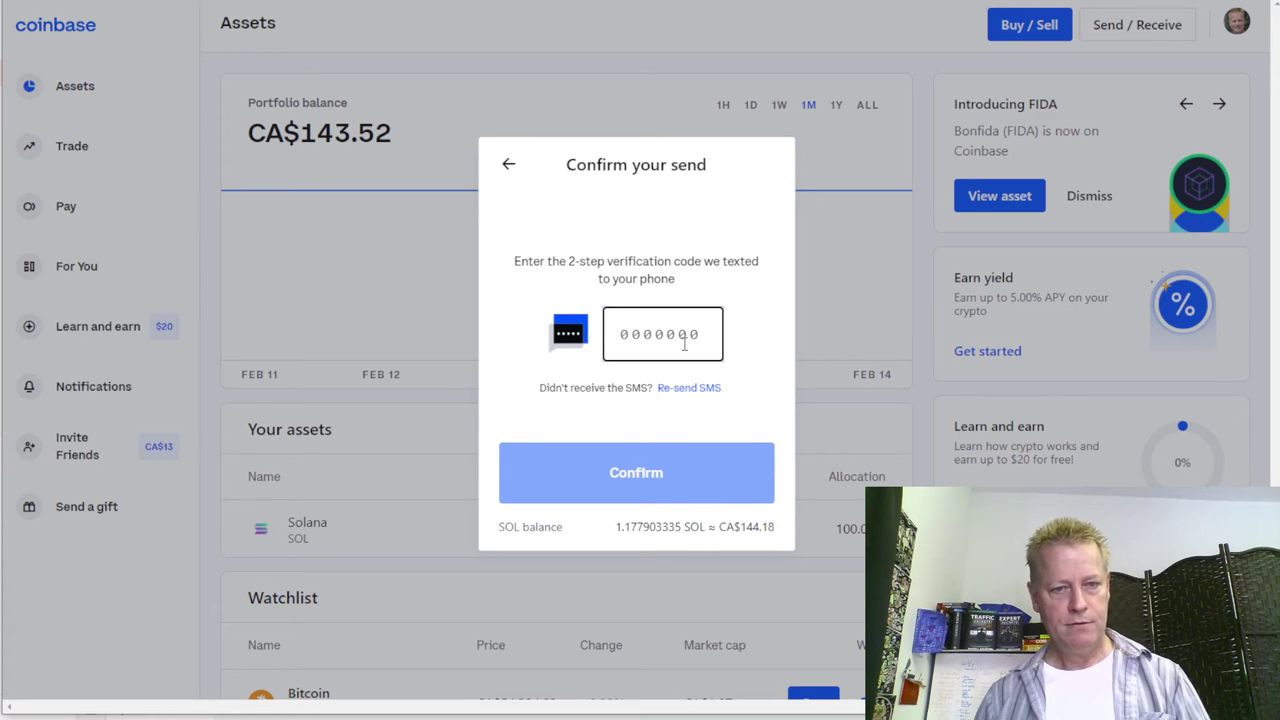
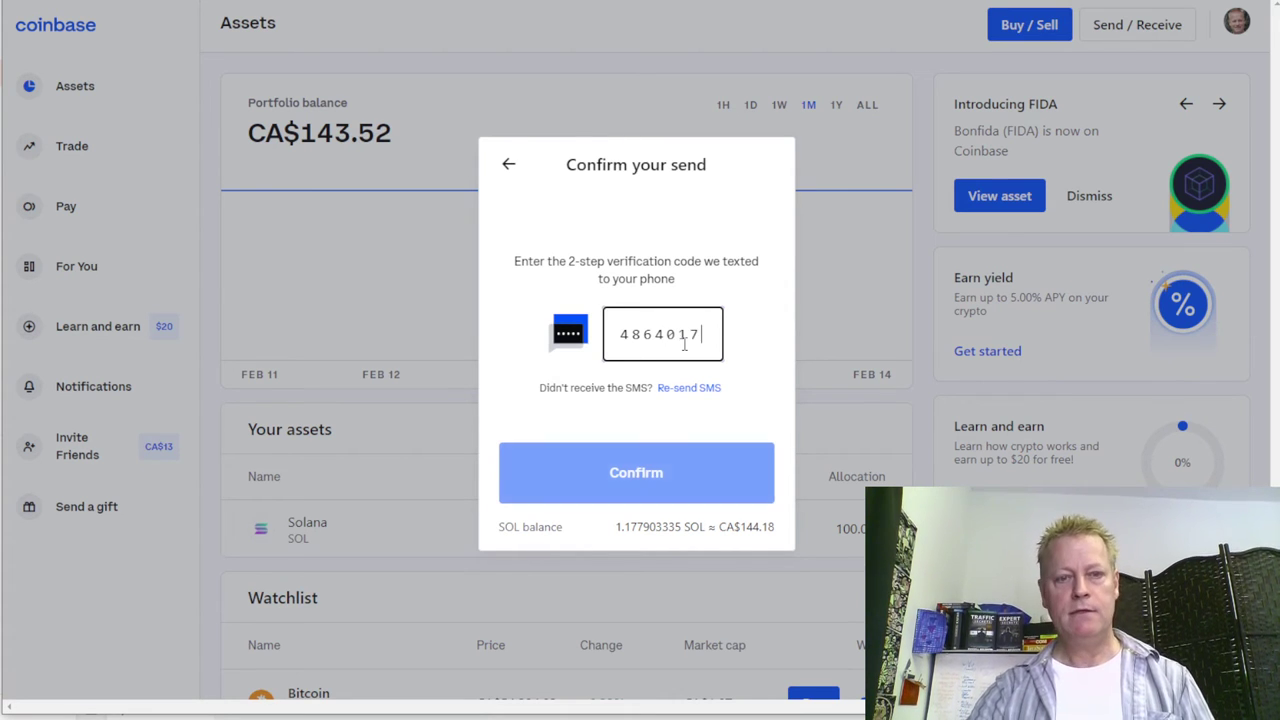
click(635, 471)
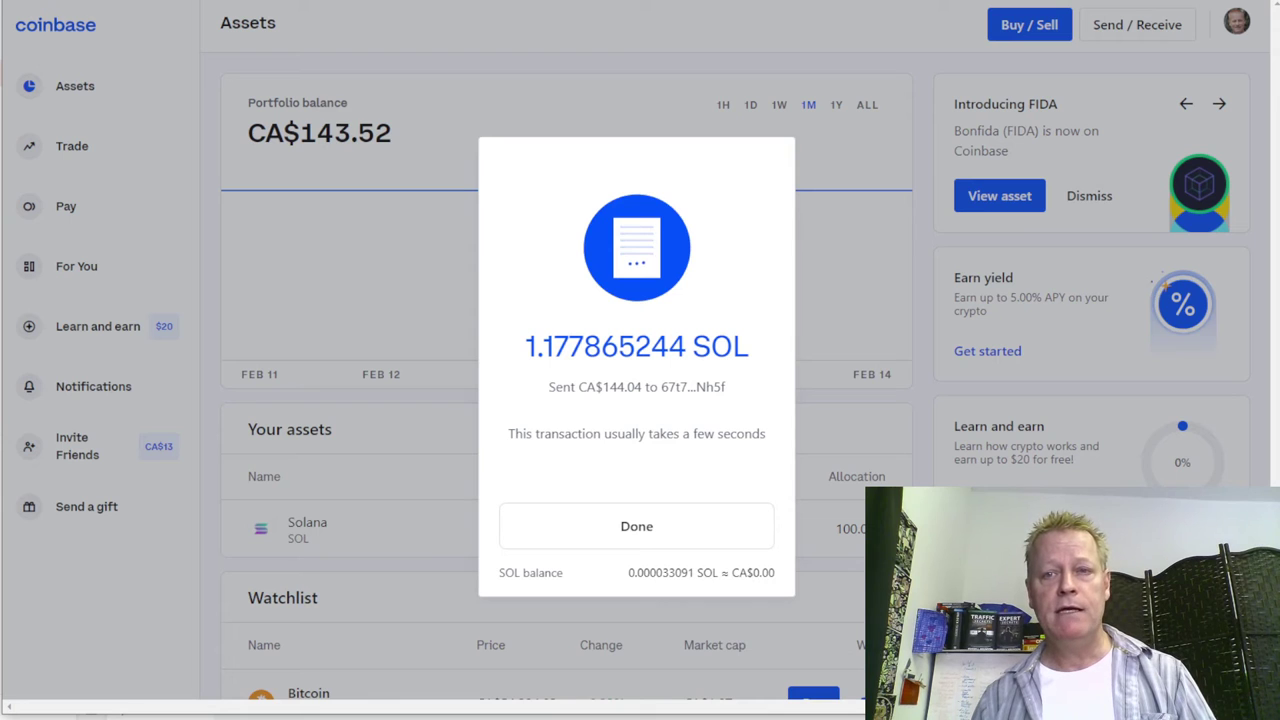
Check that Phantom Wallet 1 now holds 1.5796 SOL ($151.04), then dismiss Coinbase's send confirmation
click(1120, 2)
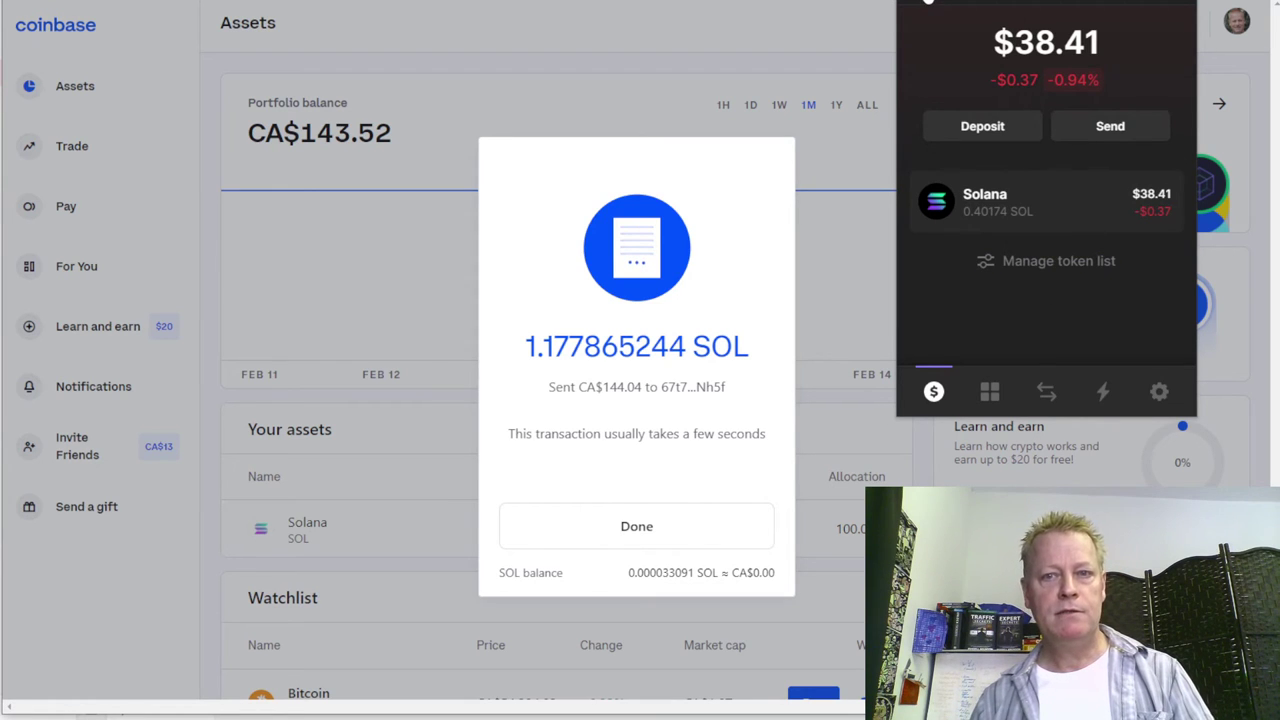
click(930, 4)
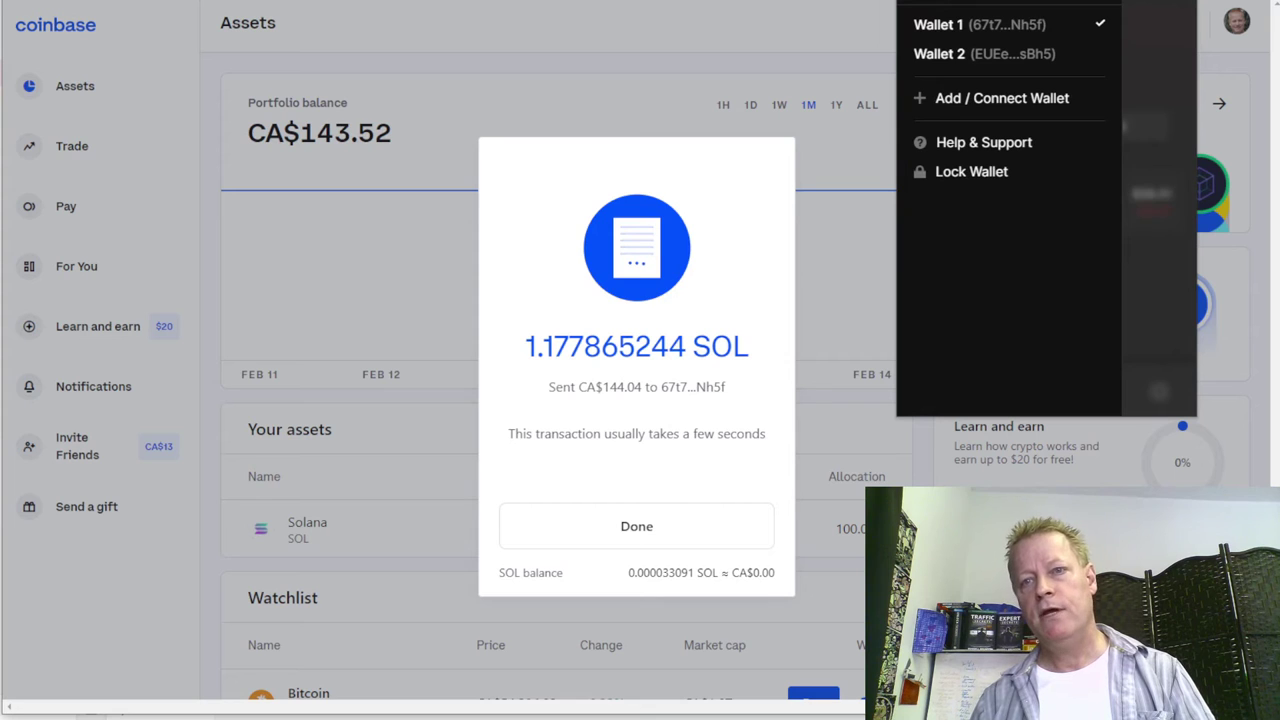
key(Escape)
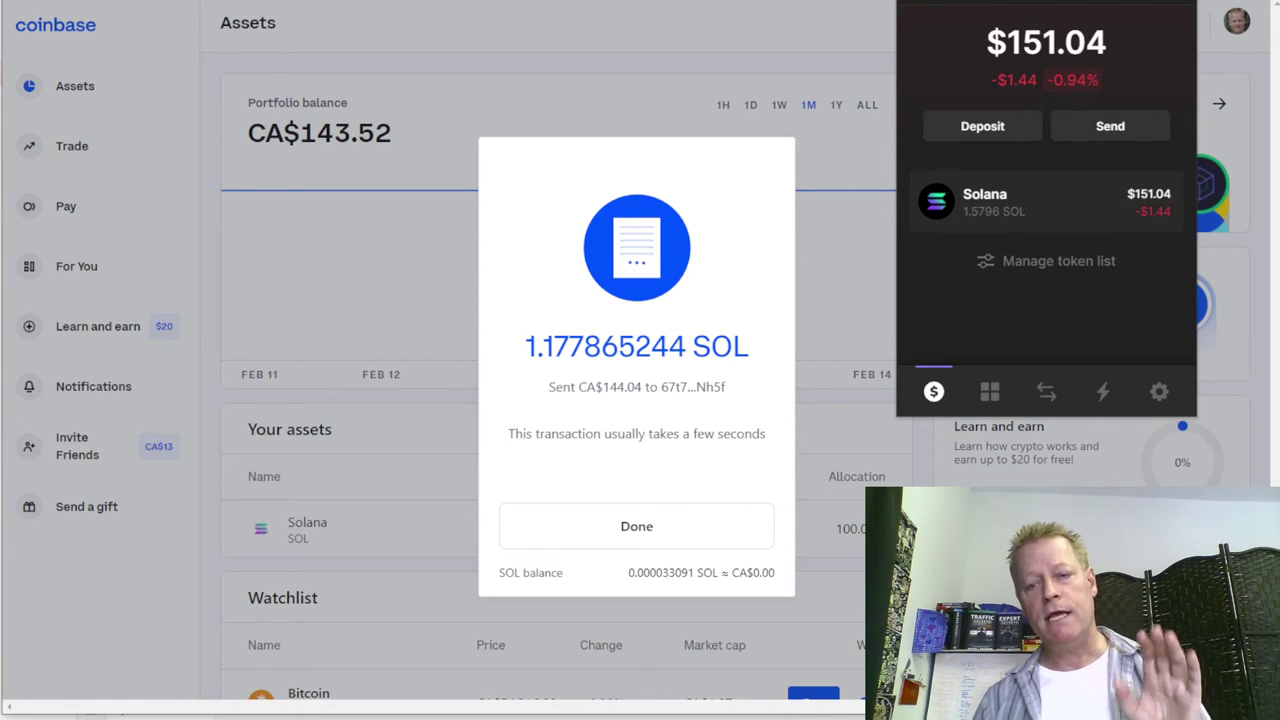
click(636, 526)
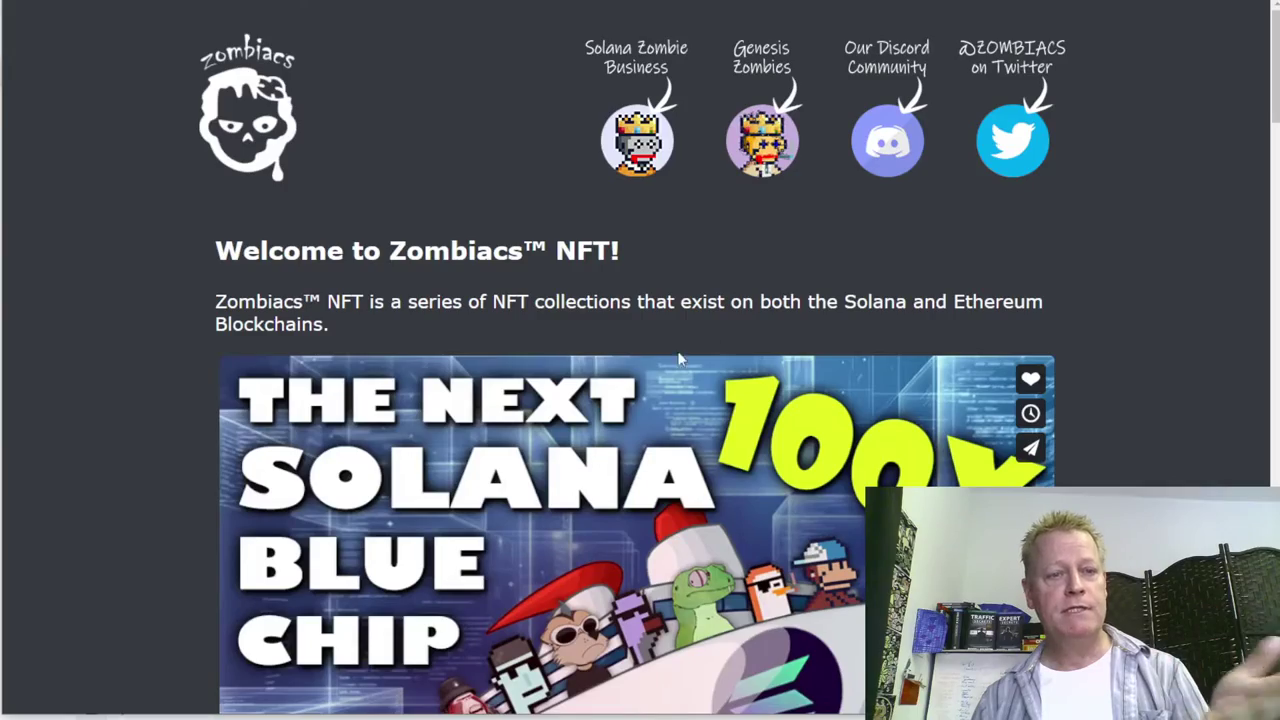
Open the Solana Zombie Business collection page from the Zombiacs site
scroll(712, 290, down, 10)
scroll(855, 383, down, 15)
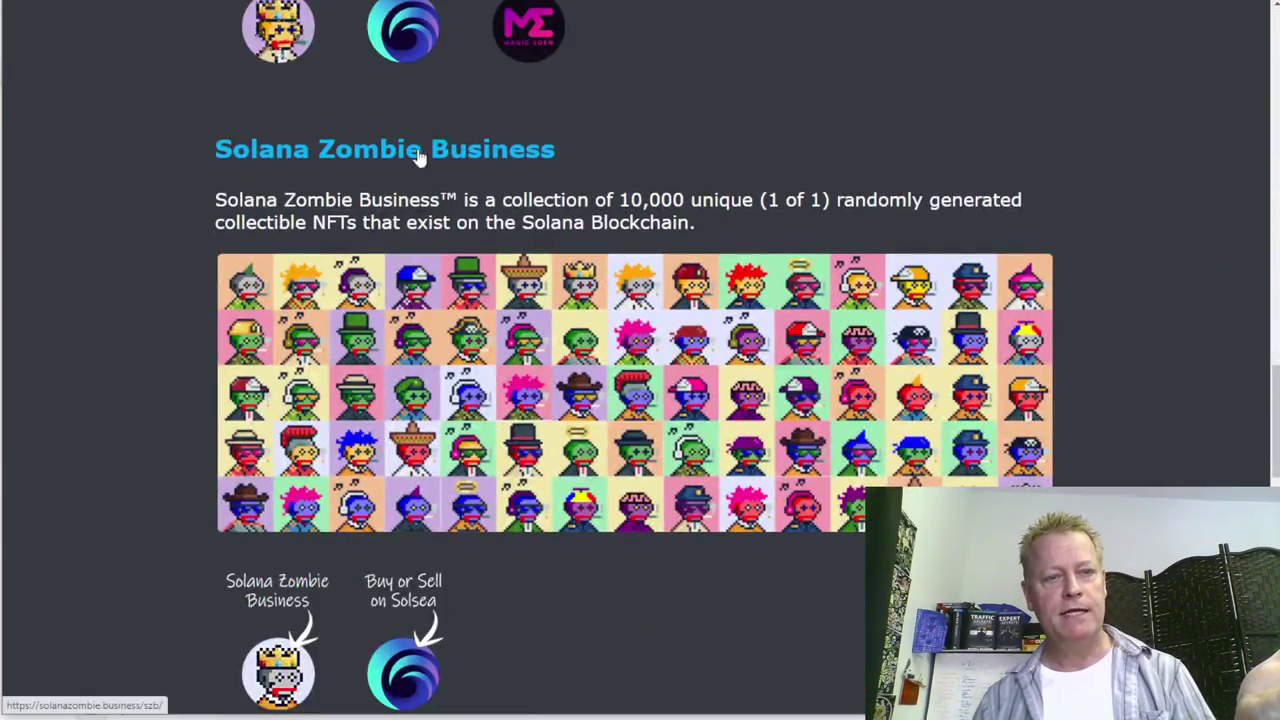
click(476, 160)
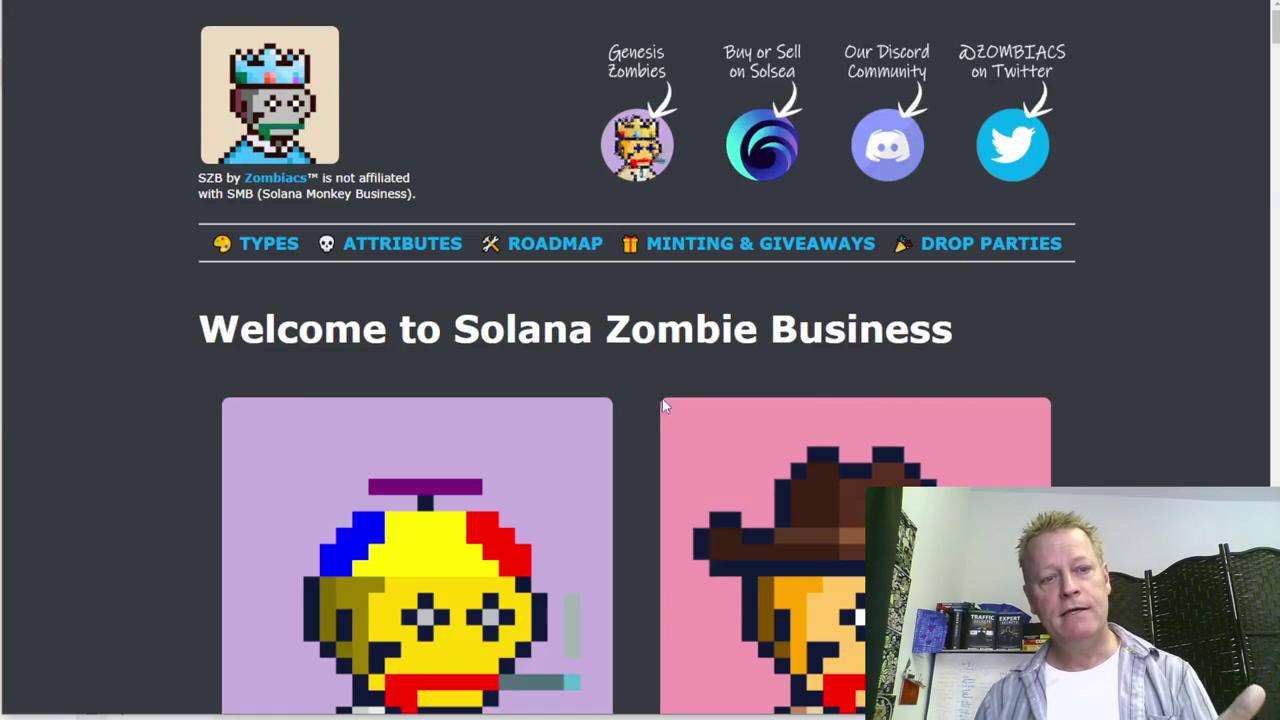
Look over the collection's types and roadmap, then go to its Solsea marketplace page
scroll(688, 367, down, 5)
scroll(688, 372, down, 15)
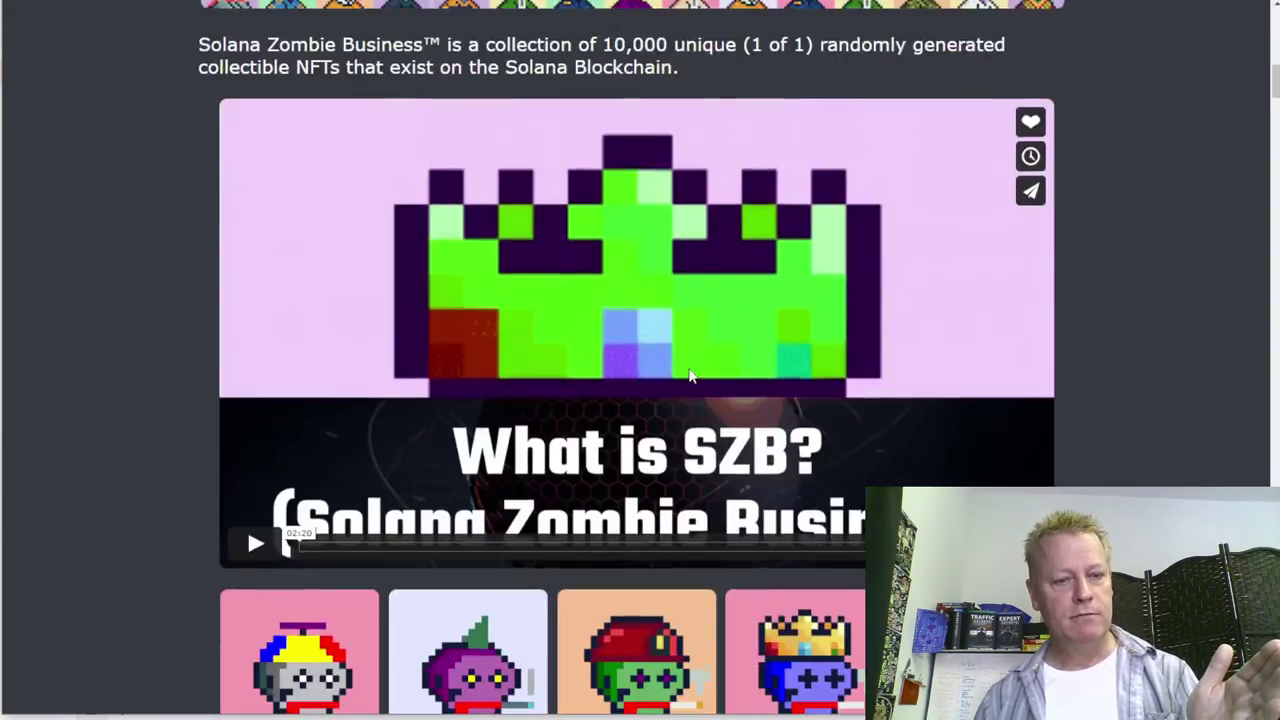
scroll(690, 374, down, 12)
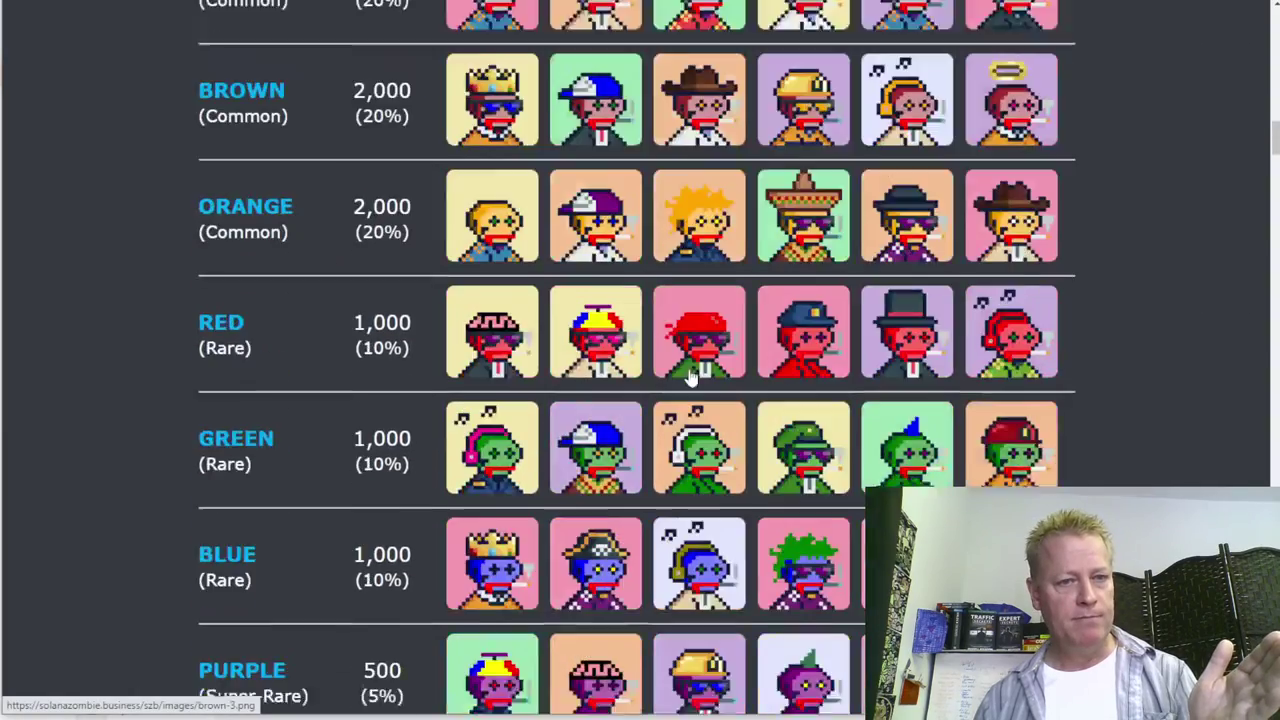
scroll(690, 377, down, 17)
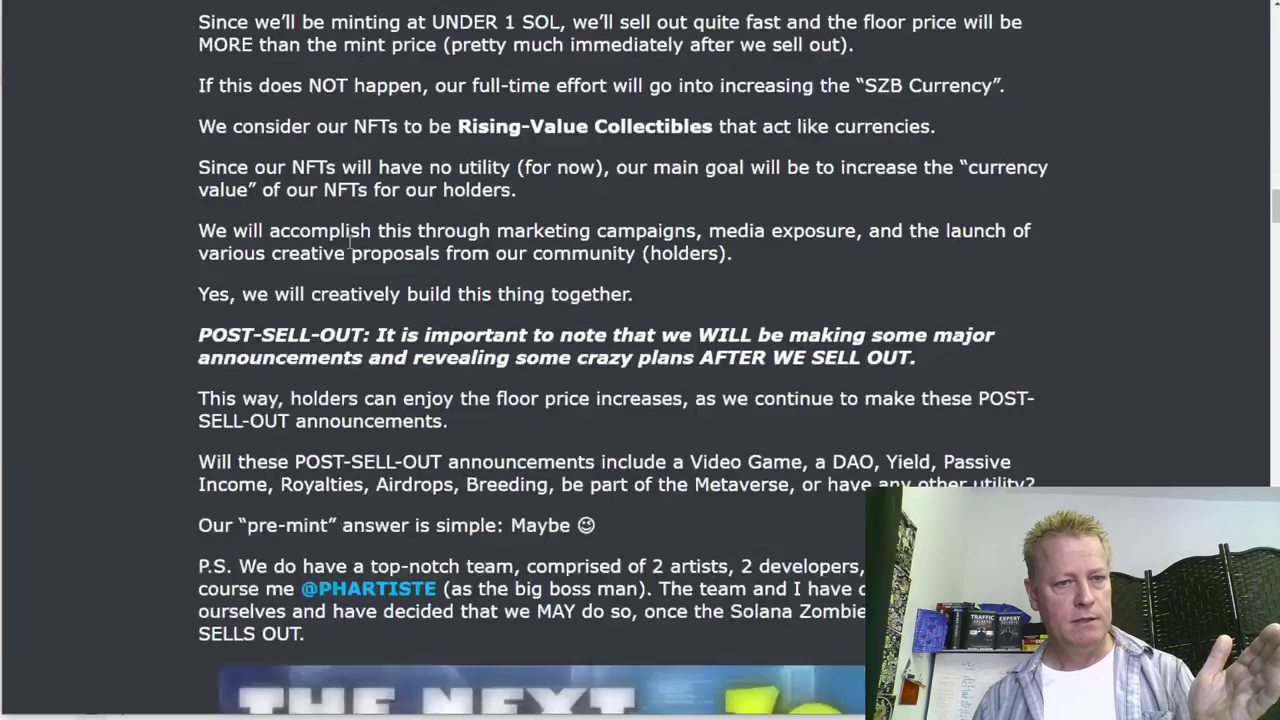
scroll(541, 280, up, 20)
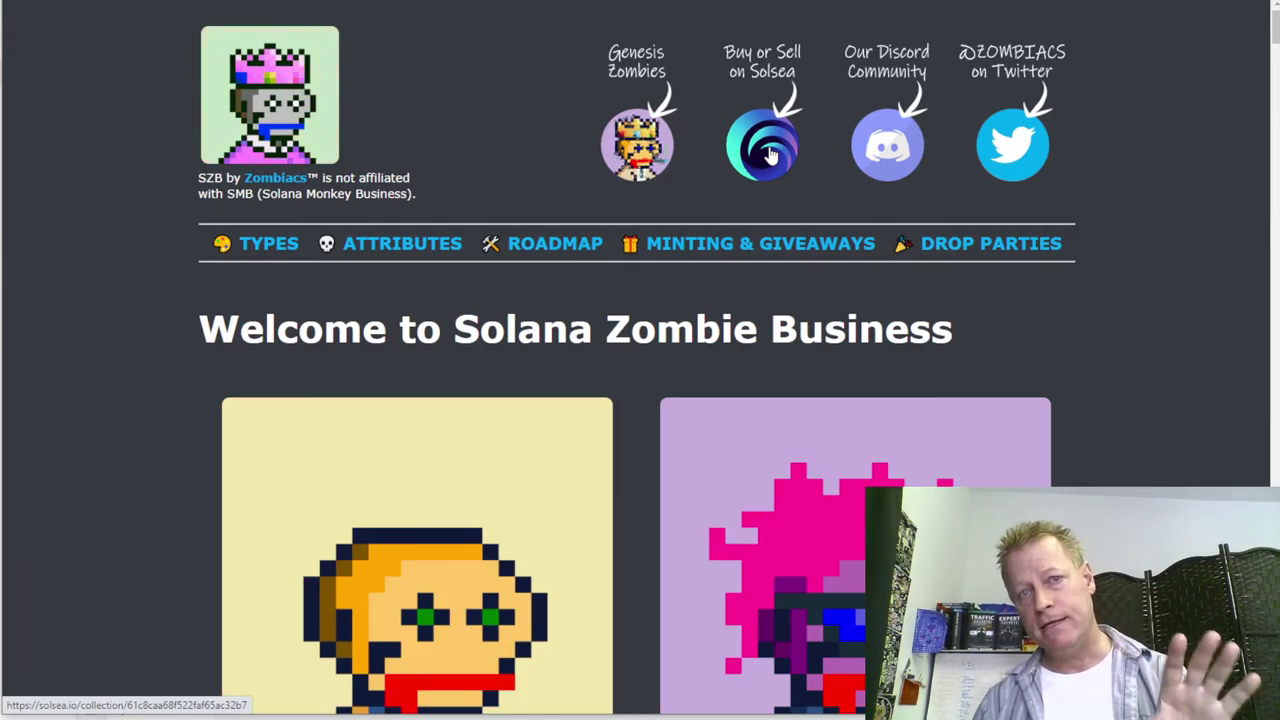
click(770, 153)
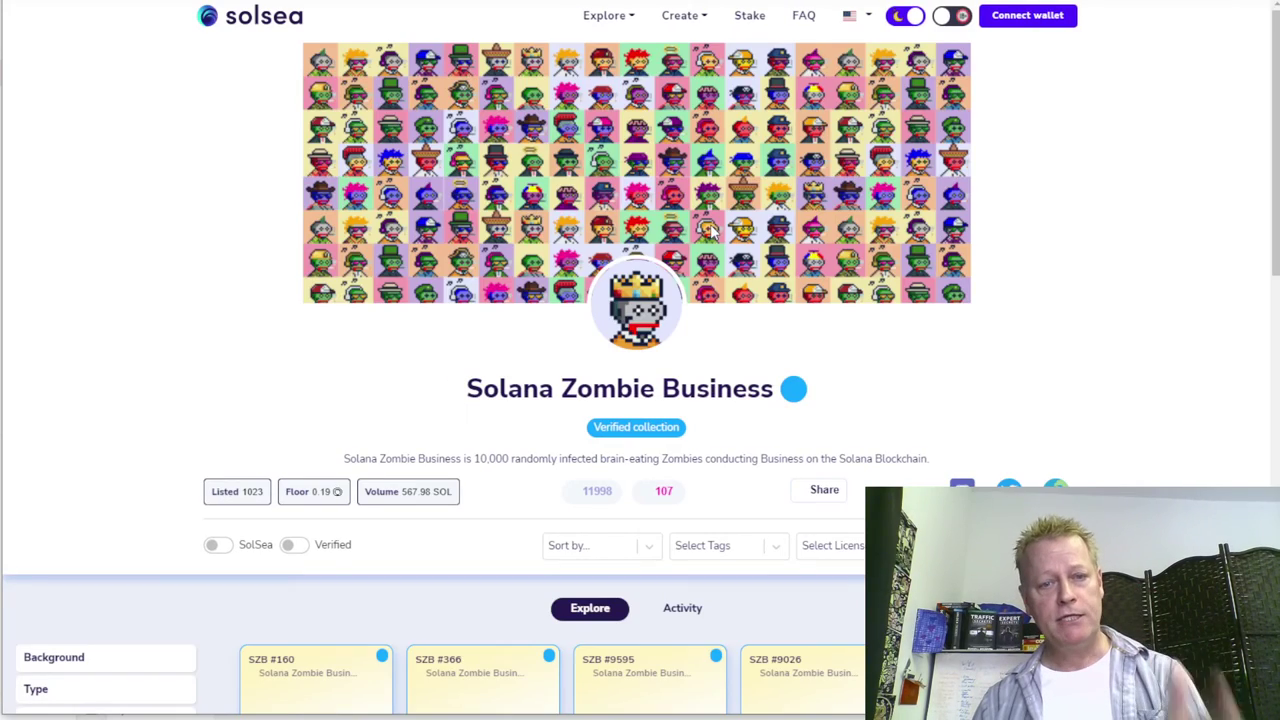
Scroll through Solsea's zombie NFT listings, priced from 0.19 SOL (SZB #43) to 222.22 SOL (SZB #6008)
scroll(855, 323, down, 10)
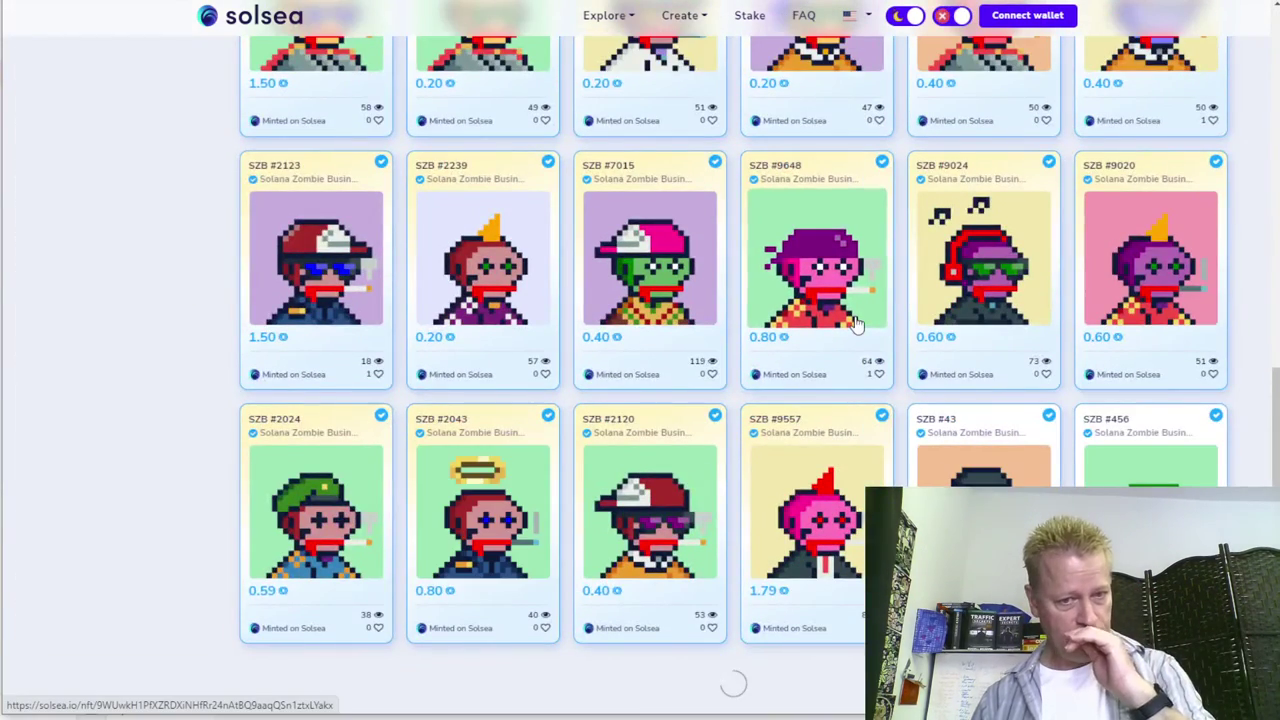
scroll(855, 323, down, 2)
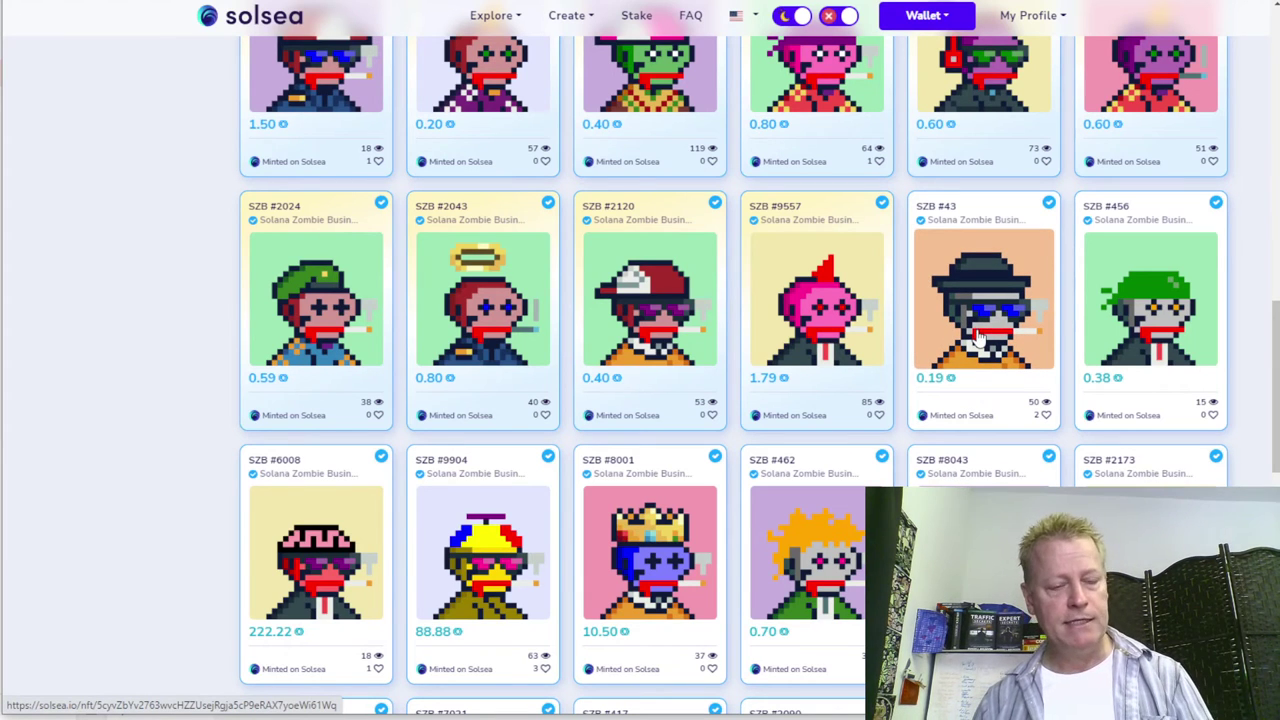
scroll(995, 413, down, 3)
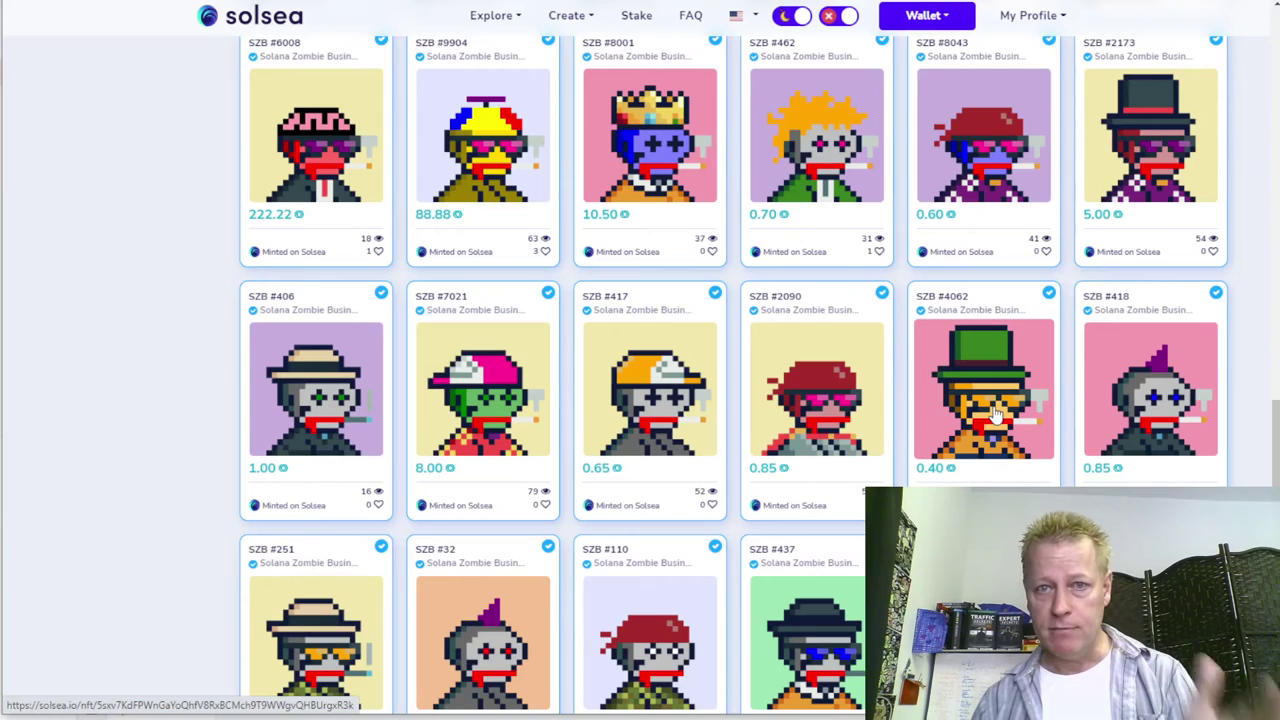
scroll(995, 413, up, 5)
scroll(995, 413, down, 3)
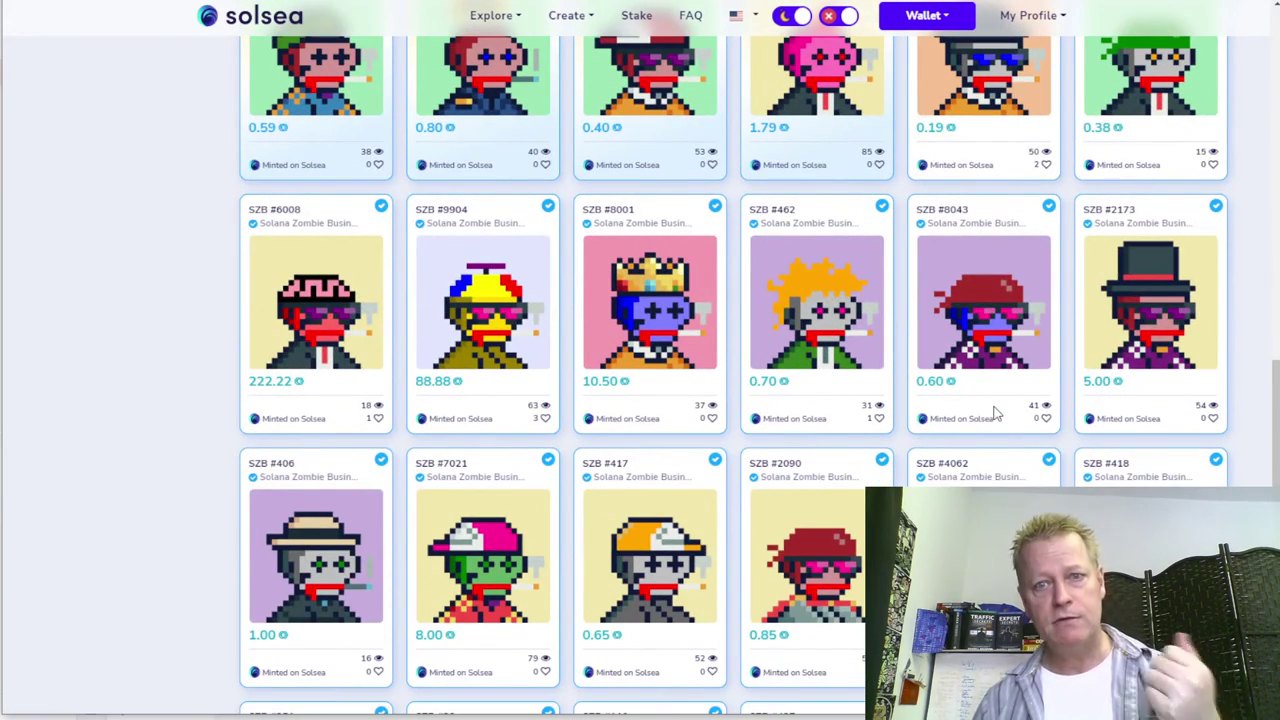
scroll(995, 413, up, 1)
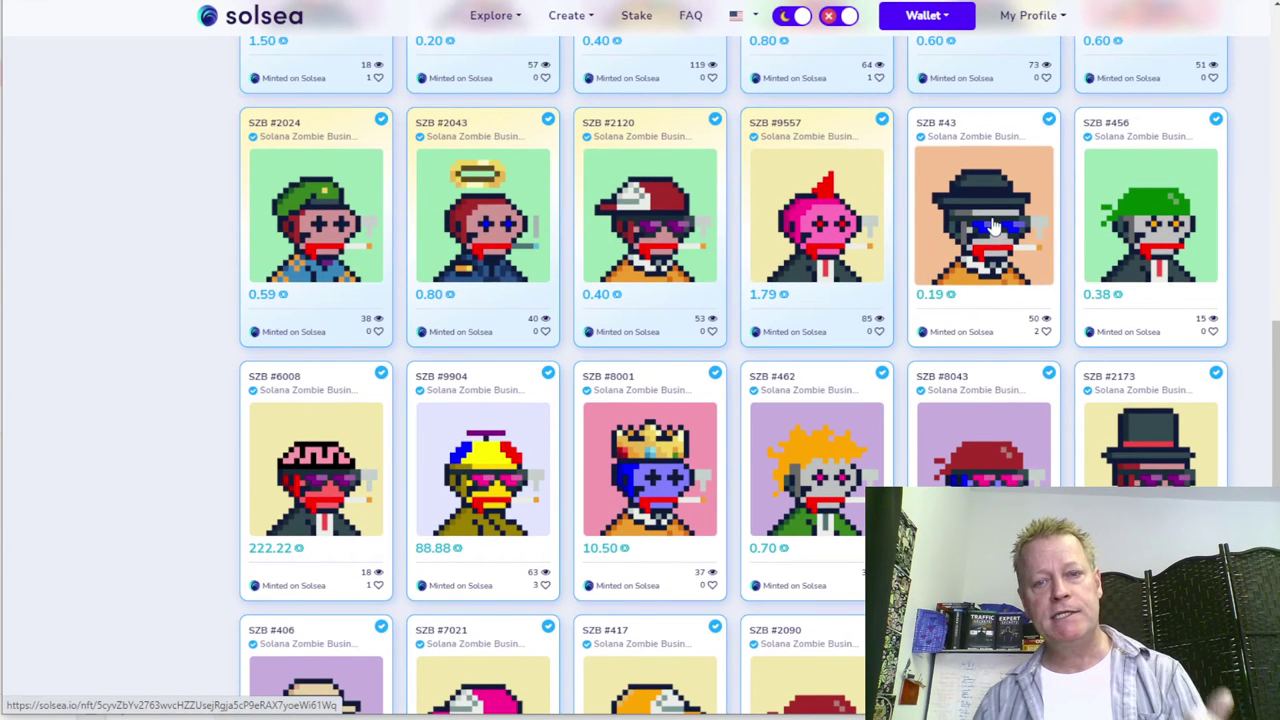